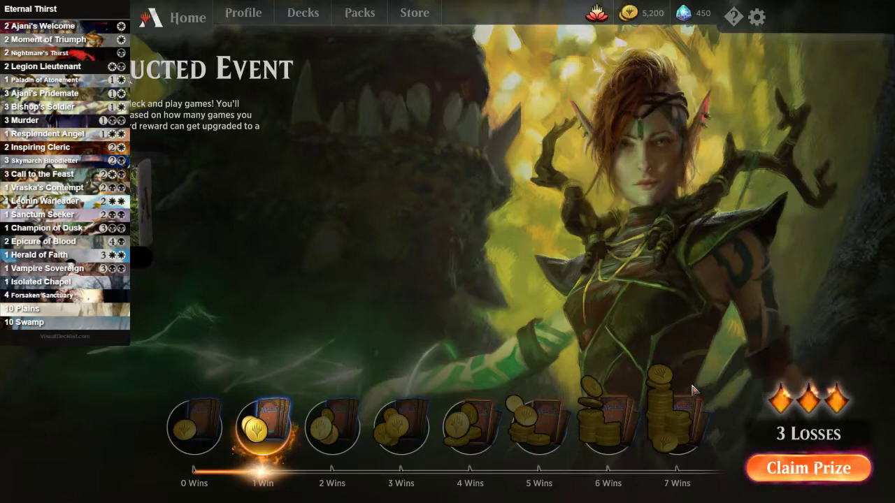
Claim the event prize, revealing the face-down reward card and reading its text.
click(828, 466)
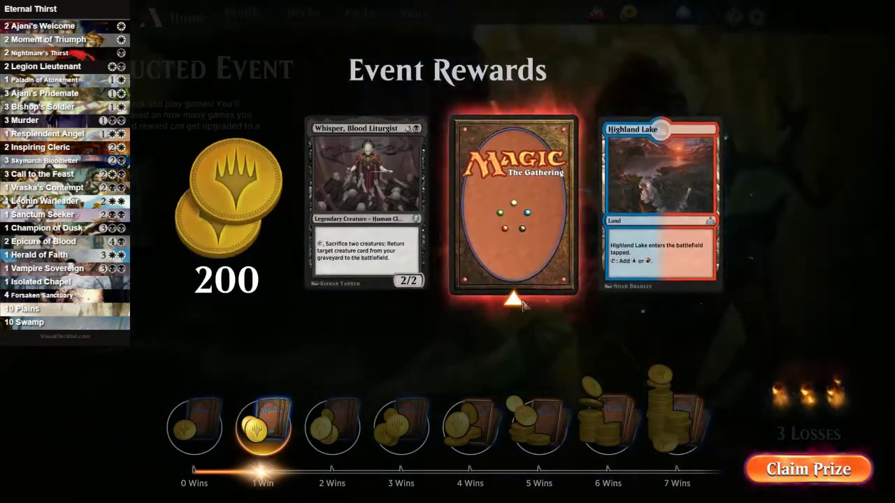
click(508, 251)
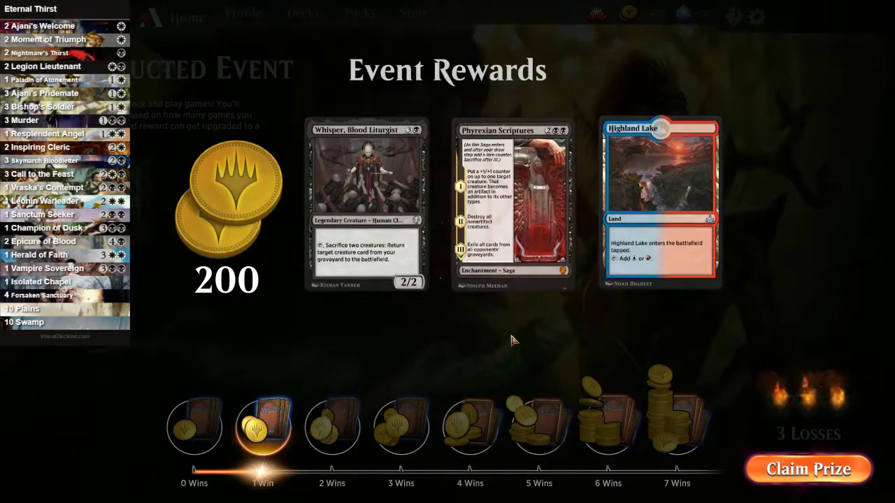
mouse_move(520, 229)
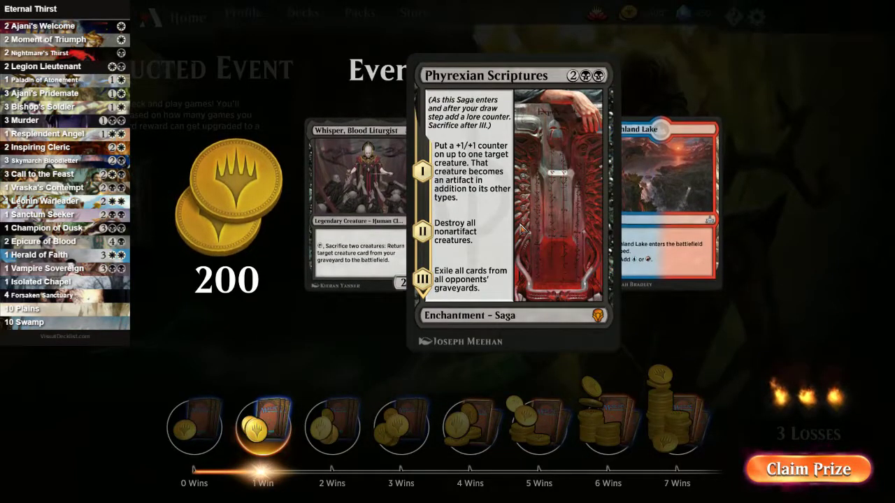
click(534, 360)
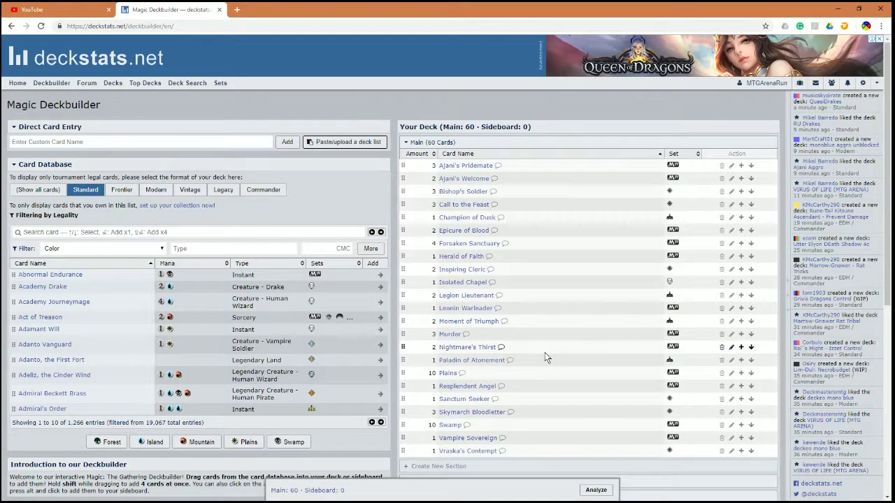
Switch to the deckstats.net deckbuilder and analyze the loaded deck, reviewing its mana curve, distribution charts and card list.
key(alt+Tab)
scroll(548, 335, down, 2)
scroll(471, 385, down, 3)
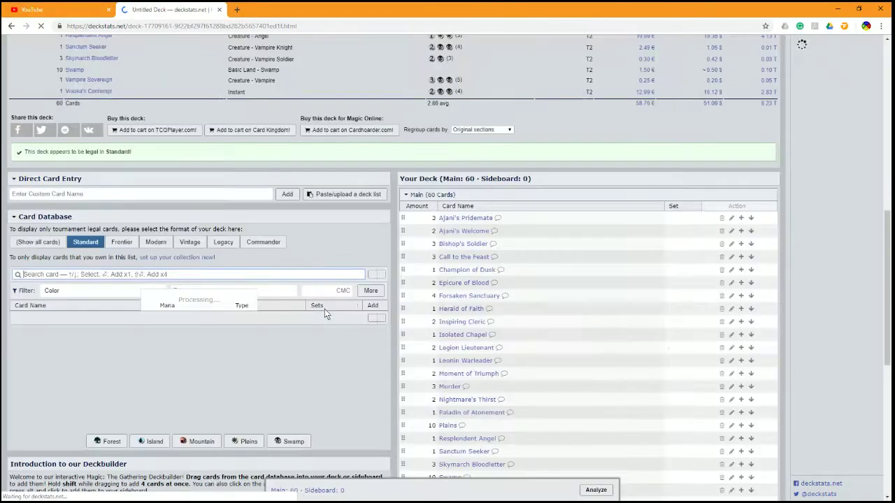
scroll(433, 246, up, 5)
scroll(431, 249, up, 3)
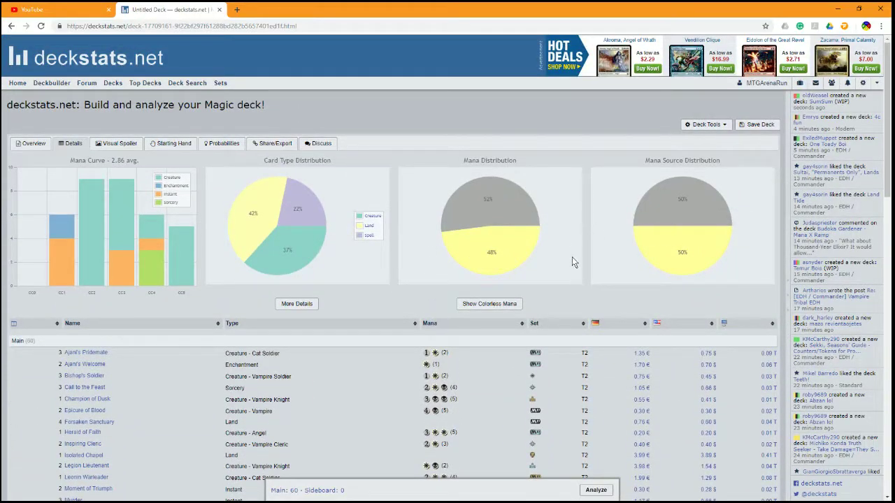
scroll(571, 257, down, 2)
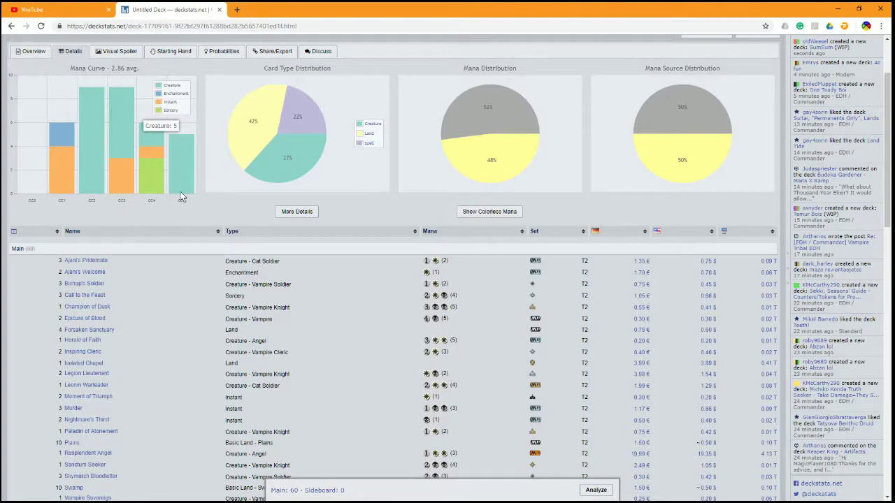
scroll(197, 314, down, 2)
scroll(196, 310, down, 5)
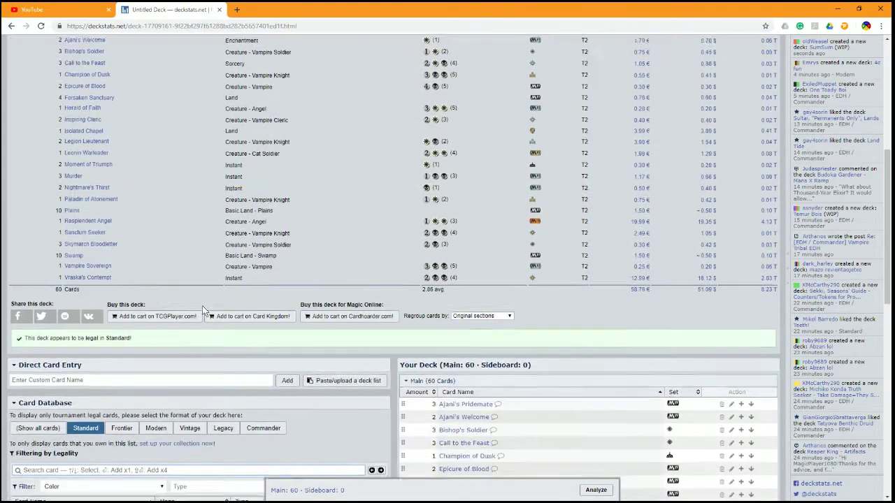
Search the Standard card database for "whenever you gain life".
click(69, 225)
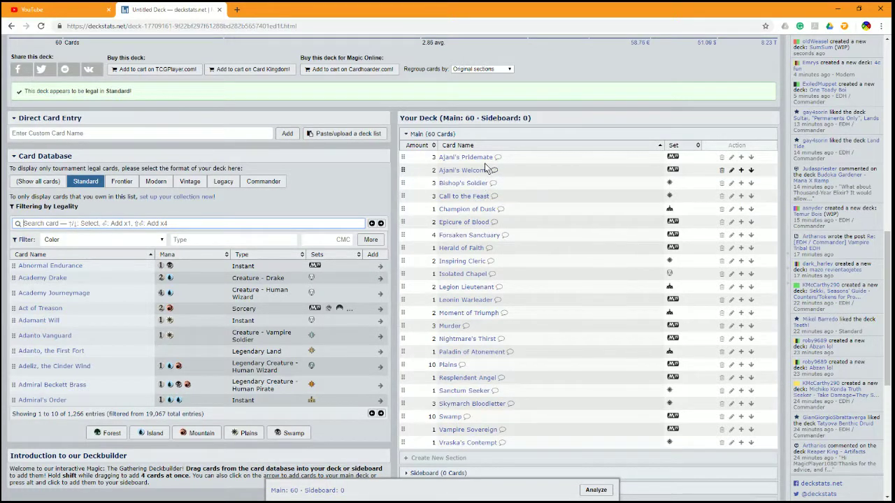
mouse_move(481, 160)
text(whenever you gain life)
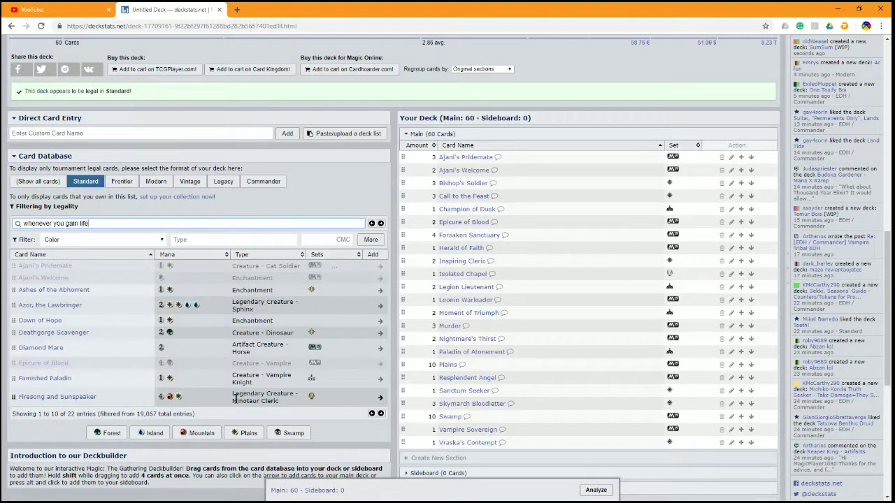
Raise Ajani's Pridemate to four copies and remove Ajani's Welcome and Bishop's Soldier from the main deck.
click(741, 157)
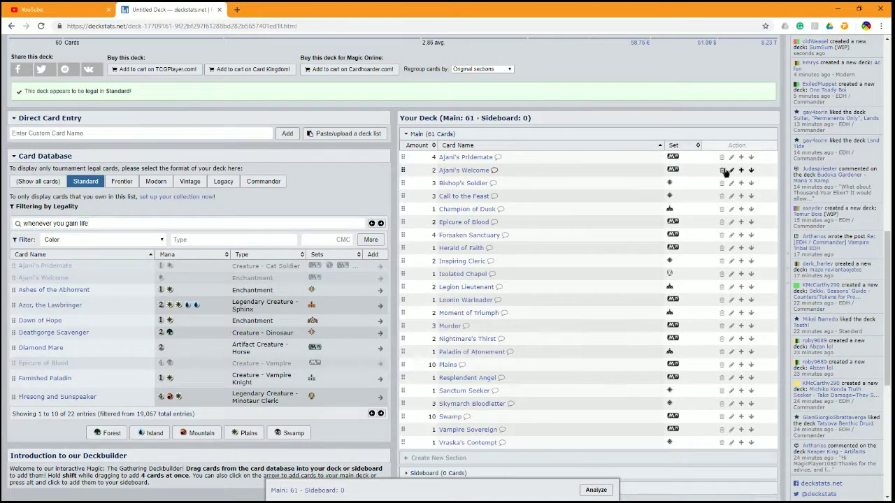
click(721, 170)
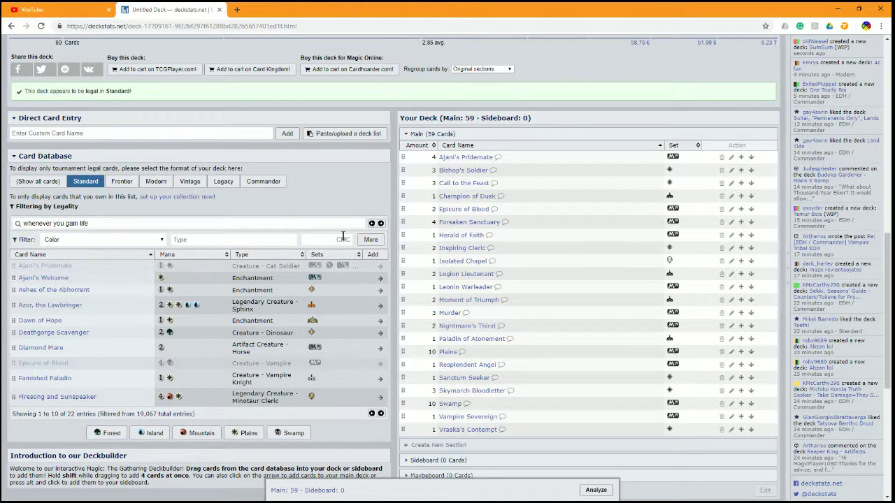
click(721, 170)
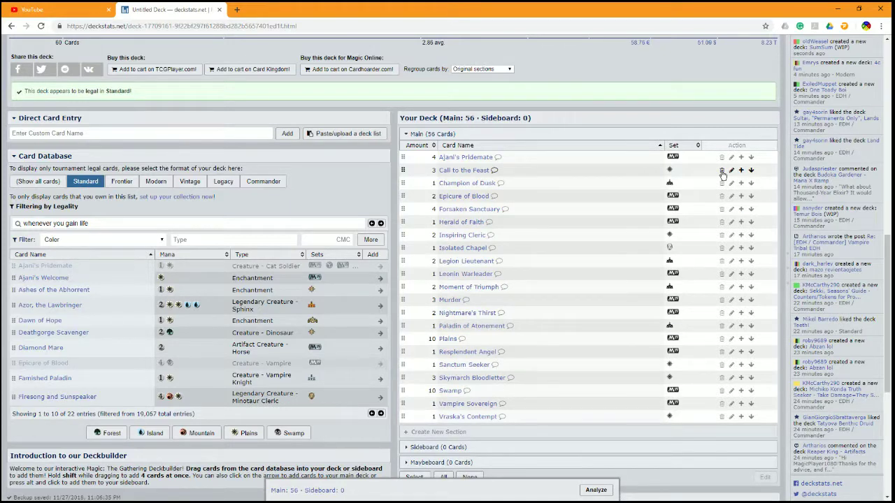
Add two copies of Dawn of Hope from the search results to the main deck.
mouse_move(68, 295)
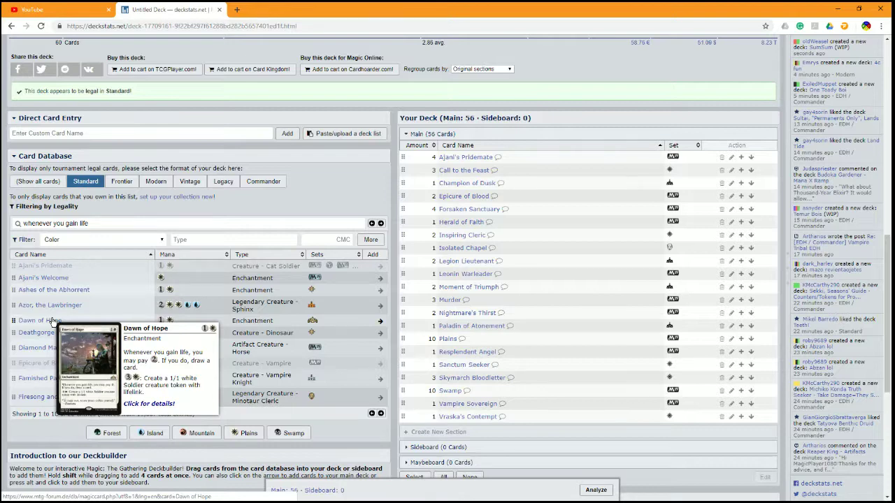
drag(53, 322, 579, 211)
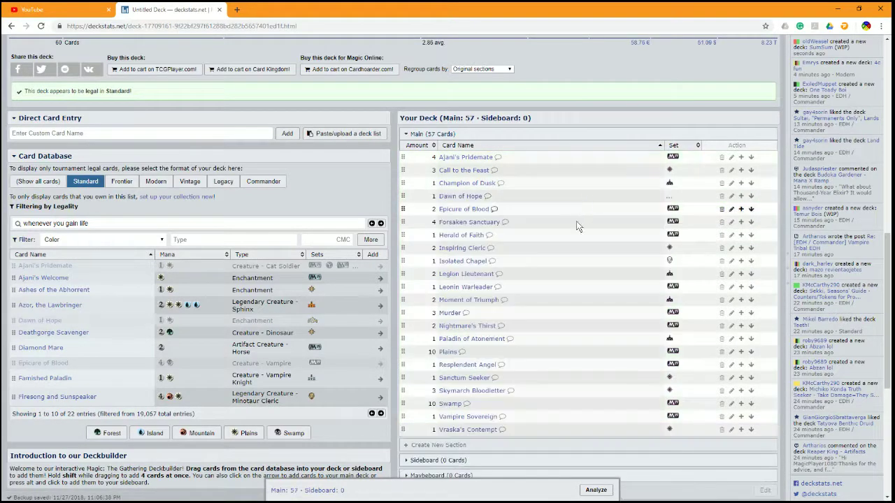
click(742, 198)
Examine the remaining lifegain search results, including Famished Paladin, Imperial Ceratops and Vraska's Conquistador, through the last results page.
mouse_move(56, 380)
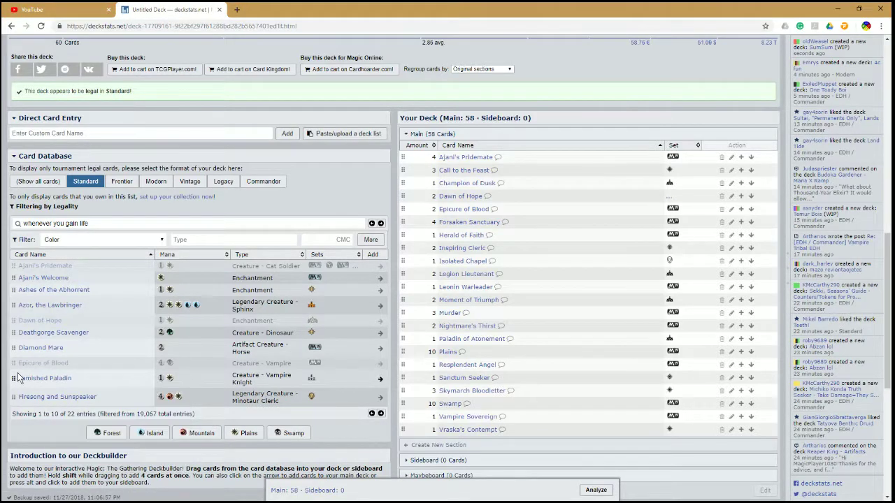
mouse_move(21, 379)
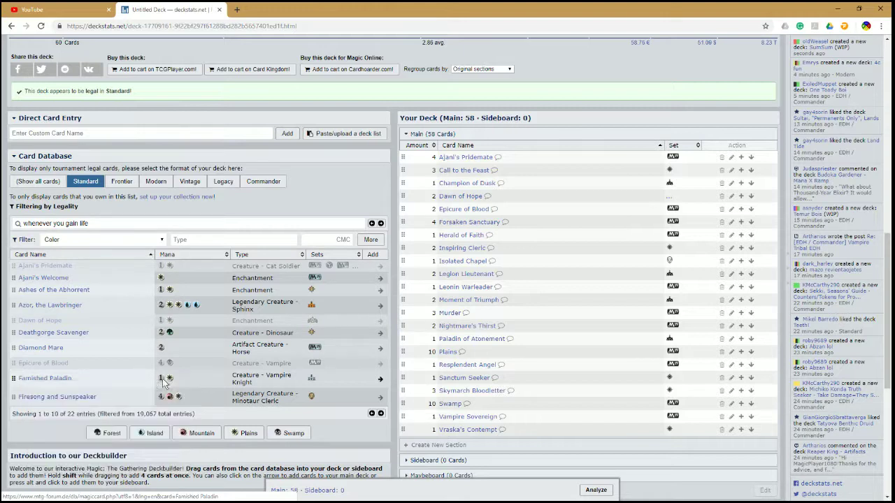
click(381, 414)
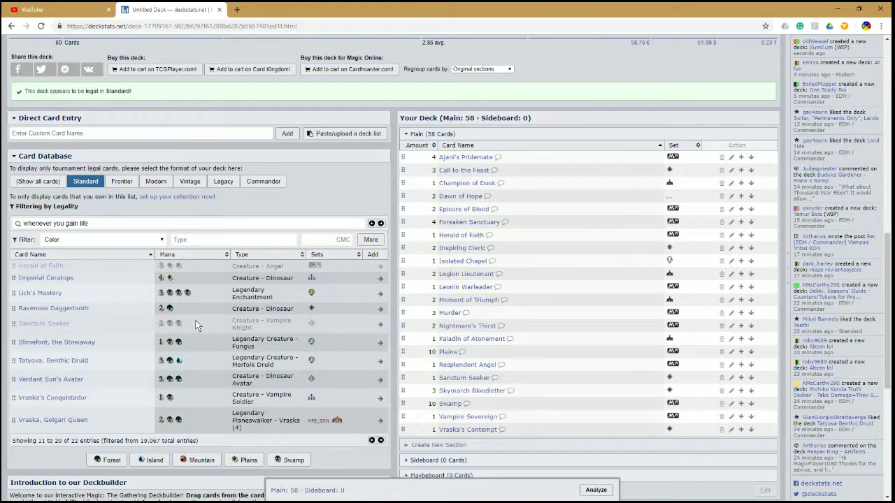
mouse_move(50, 282)
mouse_move(78, 399)
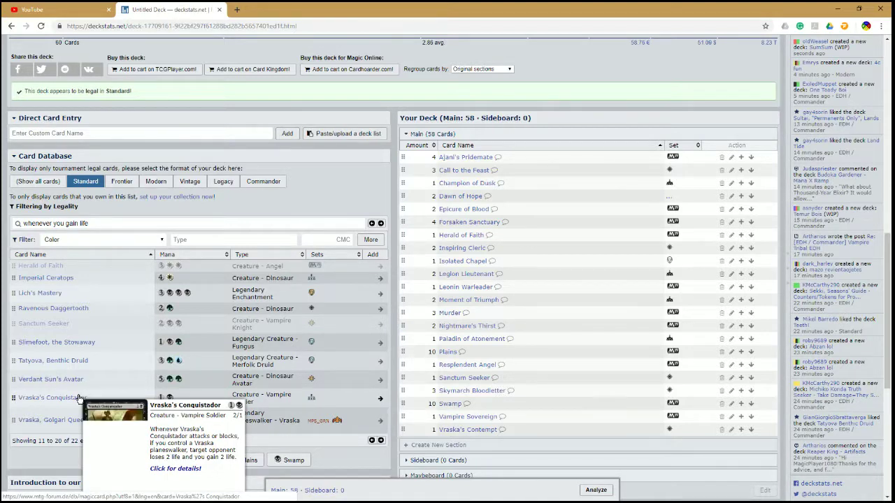
mouse_move(42, 399)
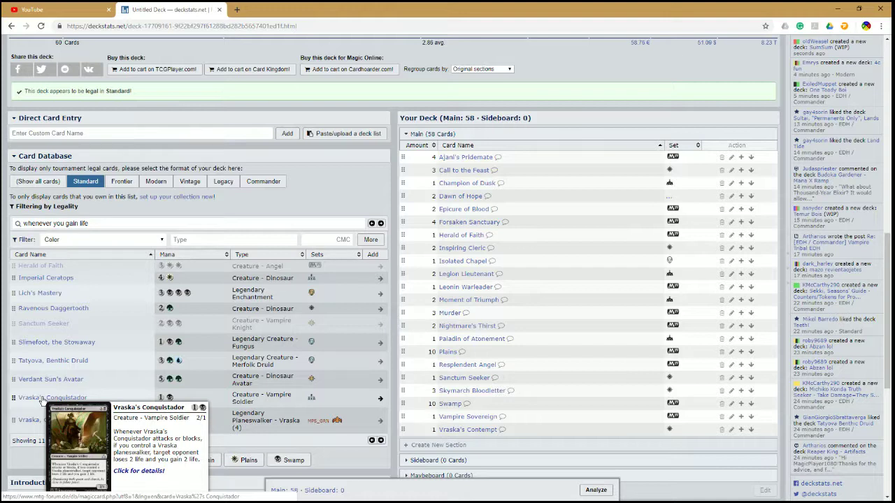
click(381, 441)
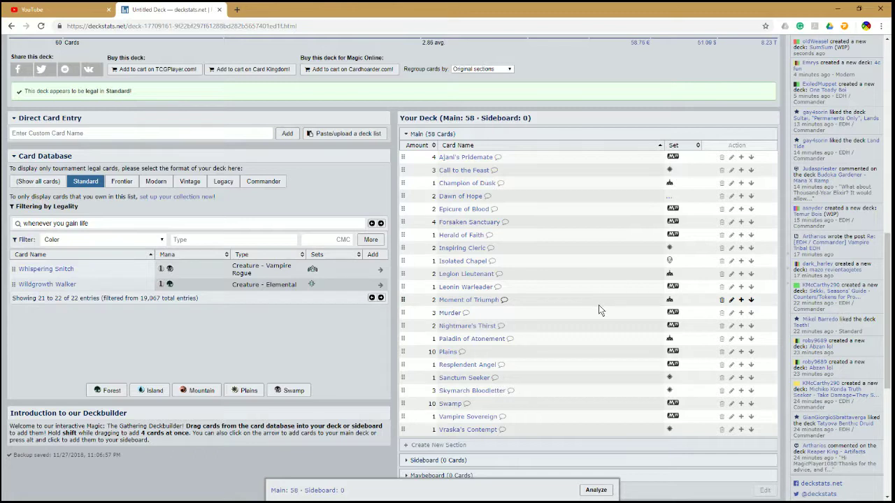
Check Resplendent Angel's card text and raise it to two copies in the main deck.
mouse_move(476, 160)
mouse_move(480, 369)
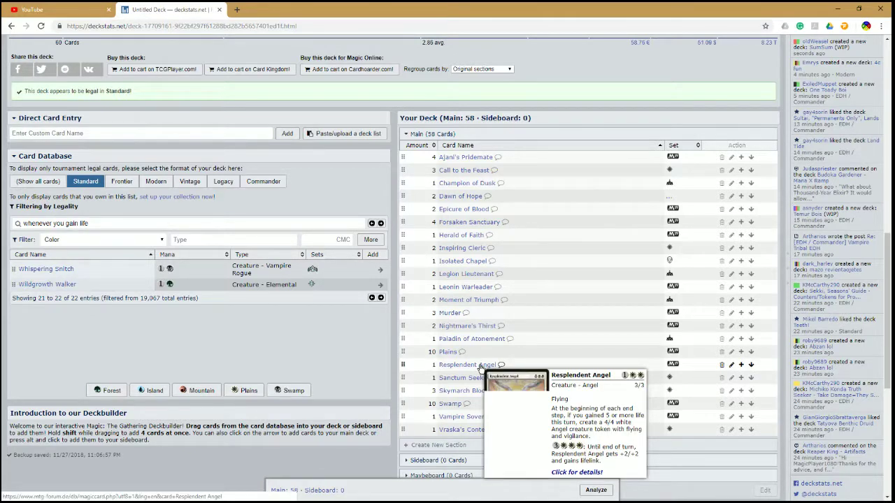
click(741, 366)
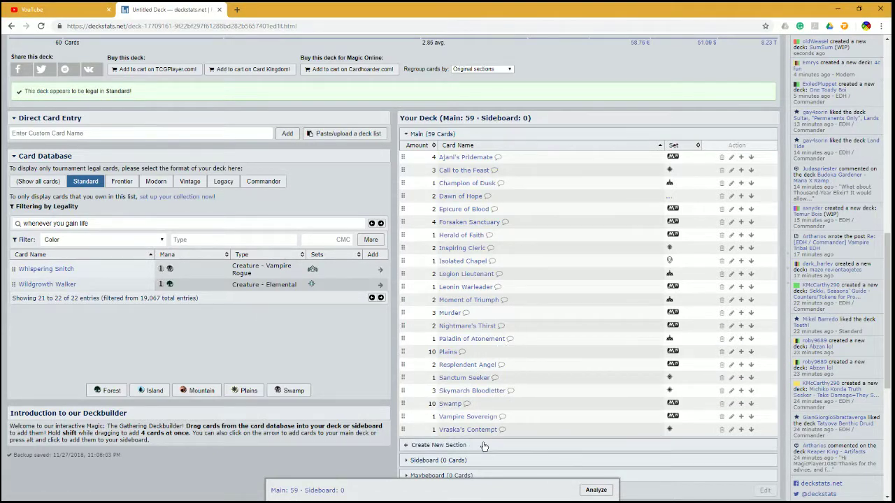
Remove Inspiring Cleric from the main deck and move both copies of Legion Lieutenant to the sideboard.
mouse_move(459, 213)
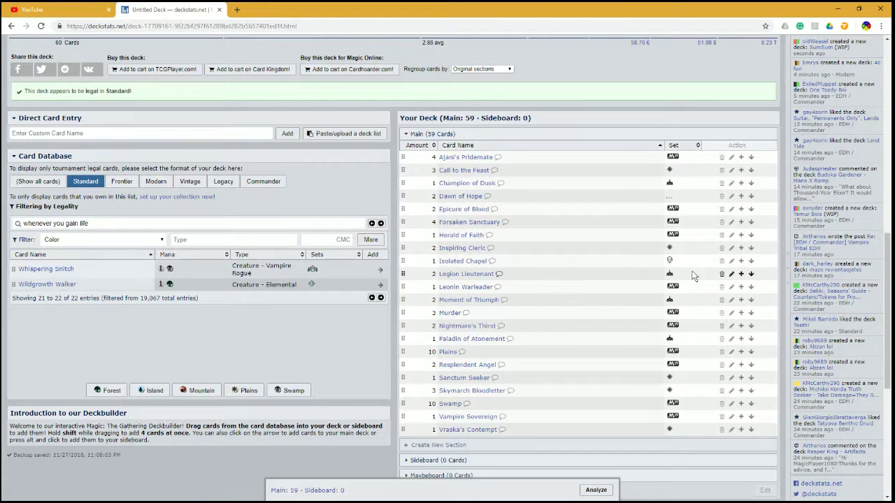
click(722, 249)
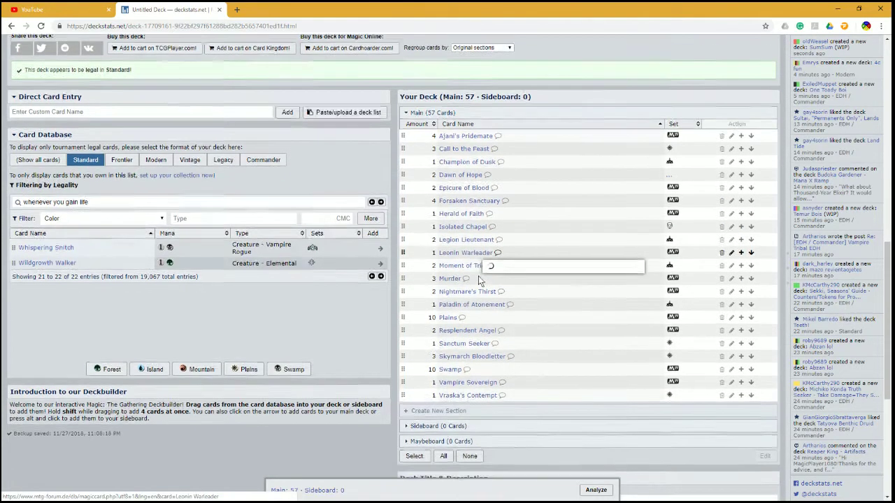
scroll(481, 276, down, 1)
drag(465, 153, 482, 371)
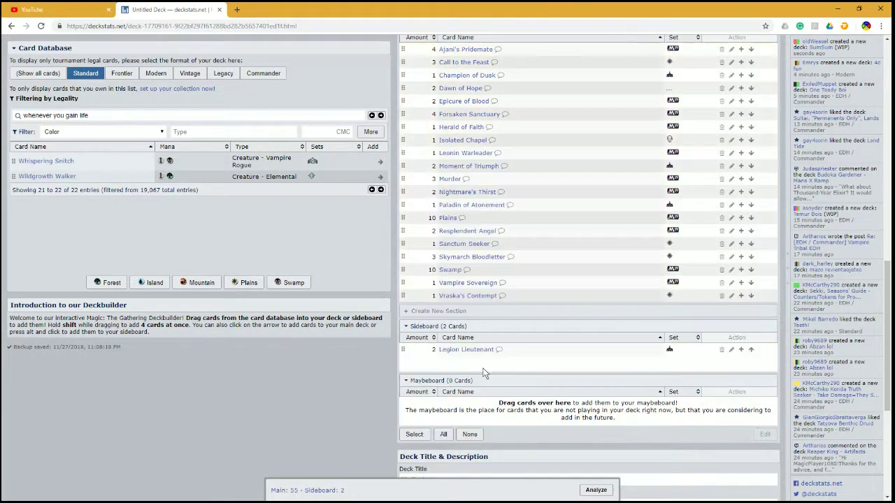
Raise Vraska's Contempt to two copies and remove Vampire Sovereign, Sanctum Seeker and Nightmare's Thirst from the main deck.
click(741, 296)
click(722, 283)
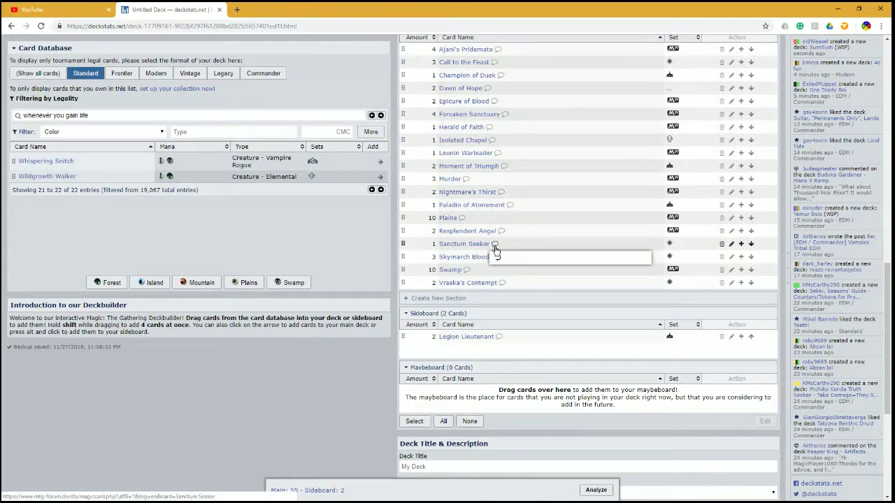
click(722, 245)
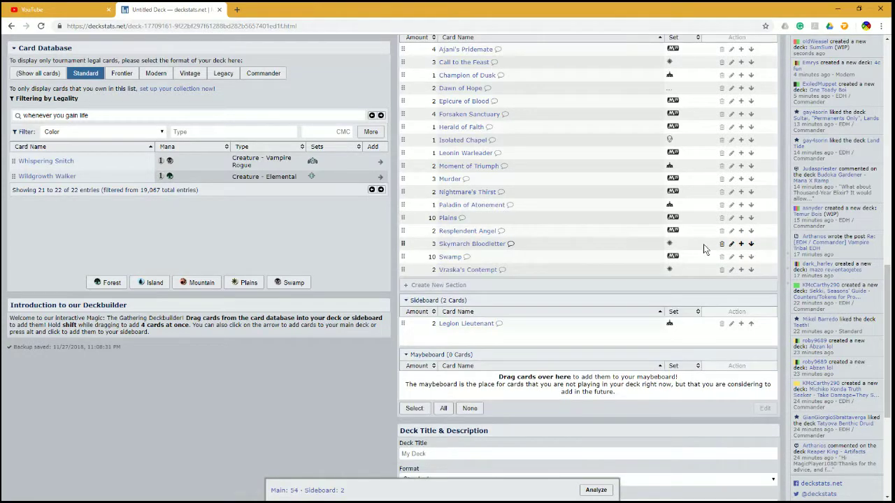
click(722, 193)
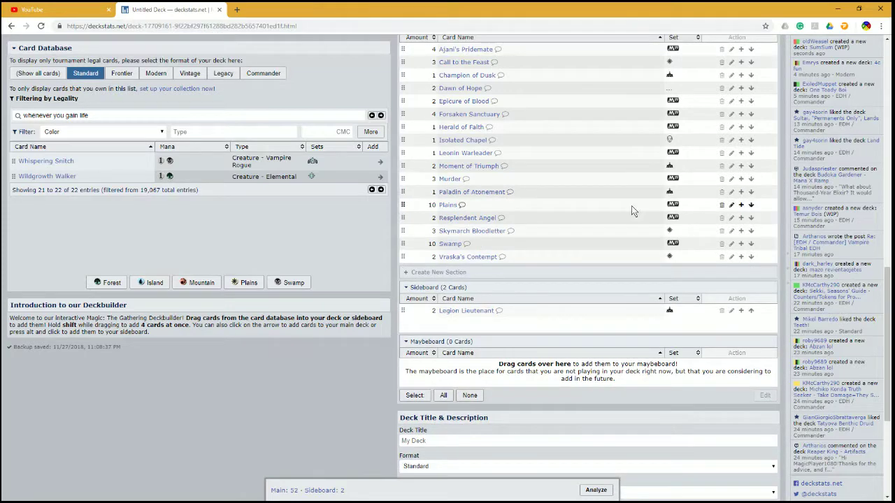
Raise Isolated Chapel to four copies and remove Forsaken Sanctuary from the main deck.
scroll(489, 202, up, 2)
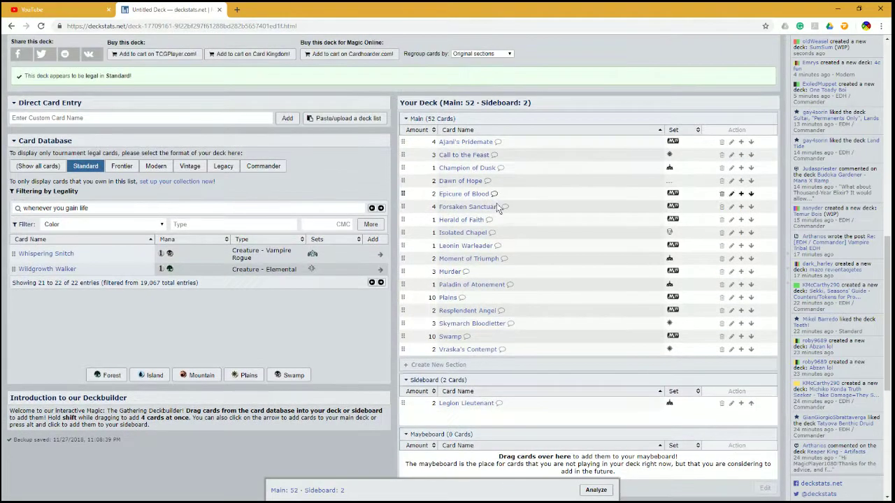
click(741, 232)
click(740, 232)
click(741, 232)
click(721, 207)
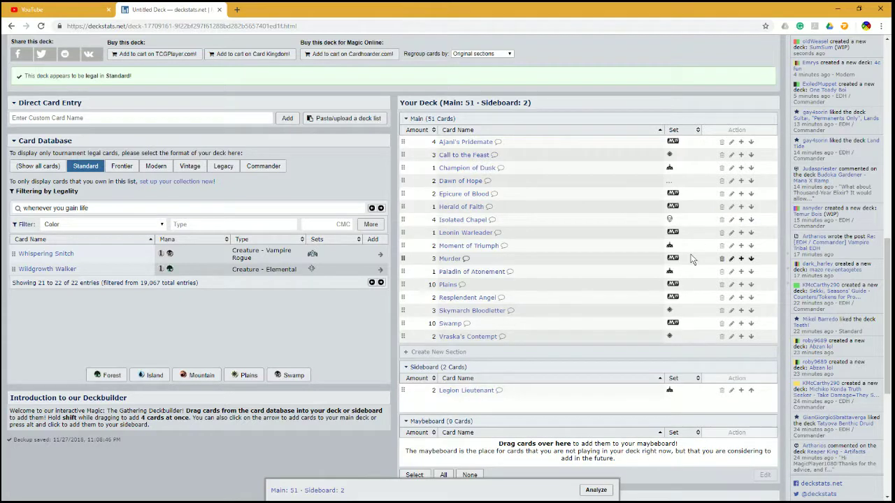
Search the card database for "arch" and add one Arch of Orazca to the main deck.
drag(91, 208, 3, 208)
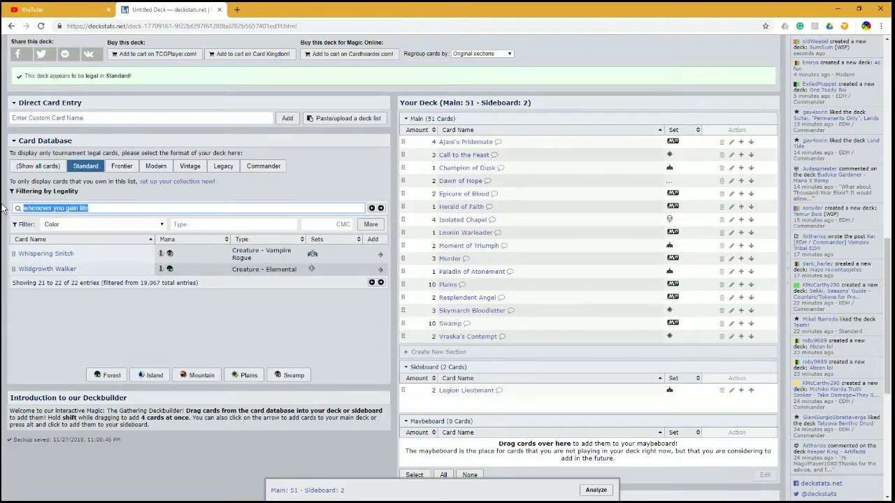
text(arch)
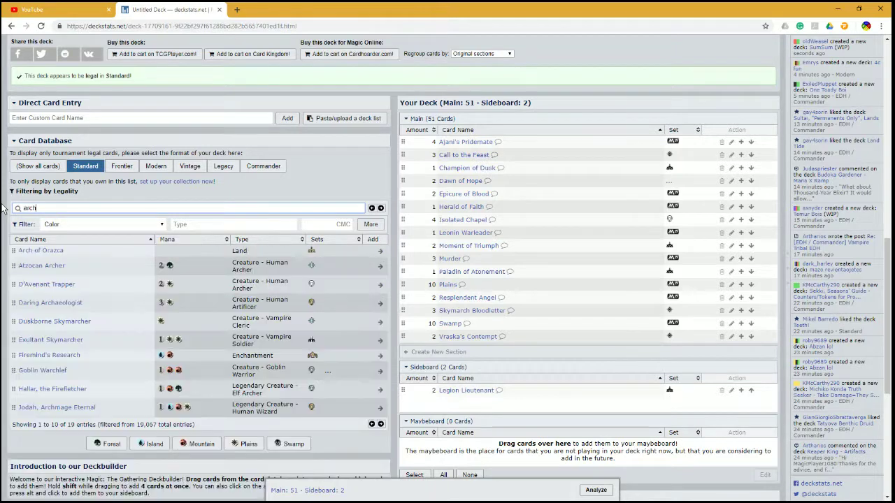
drag(14, 251, 543, 241)
Search the card database for "legion" and add one Legion's Landing to the main deck.
drag(58, 208, 4, 216)
text(le)
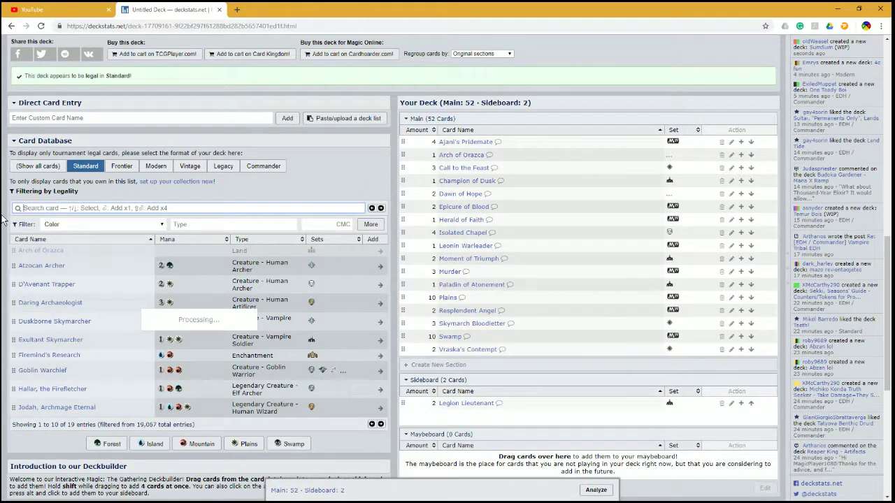
text(gion)
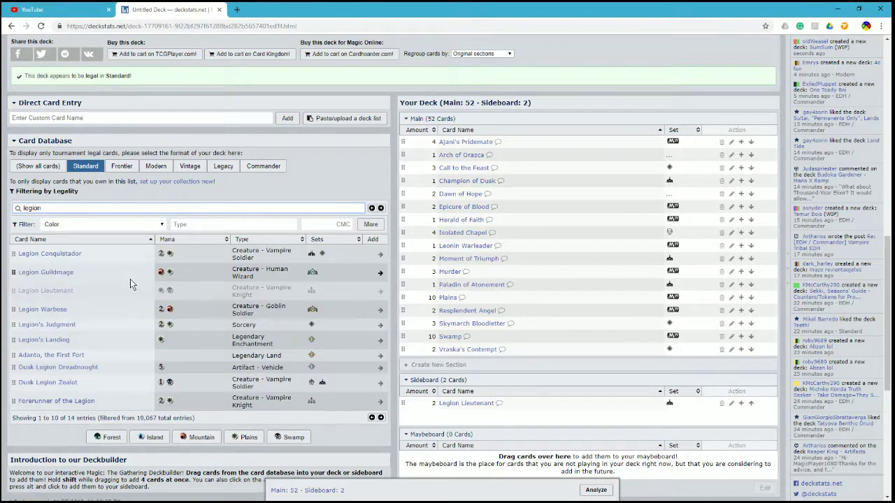
drag(49, 339, 480, 276)
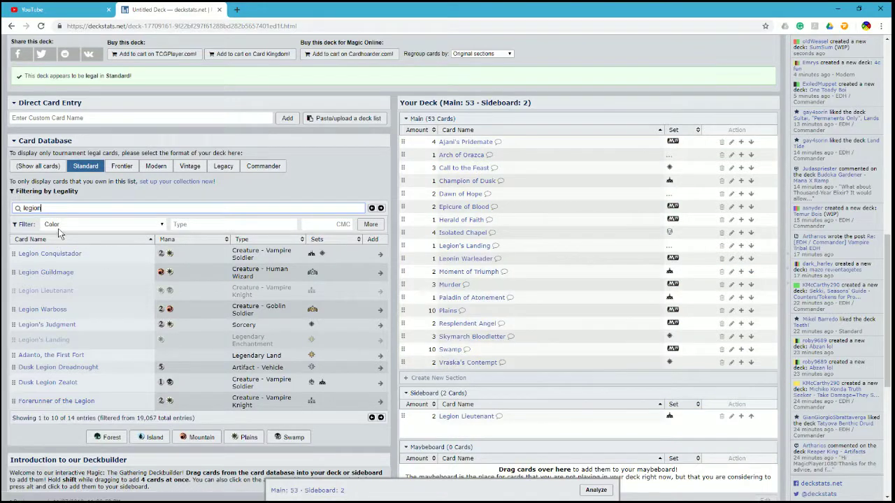
Search the card database for "divine", add one Divine Visitation to the main deck and remove Moment of Triumph from it.
drag(44, 209, 3, 213)
text(divi)
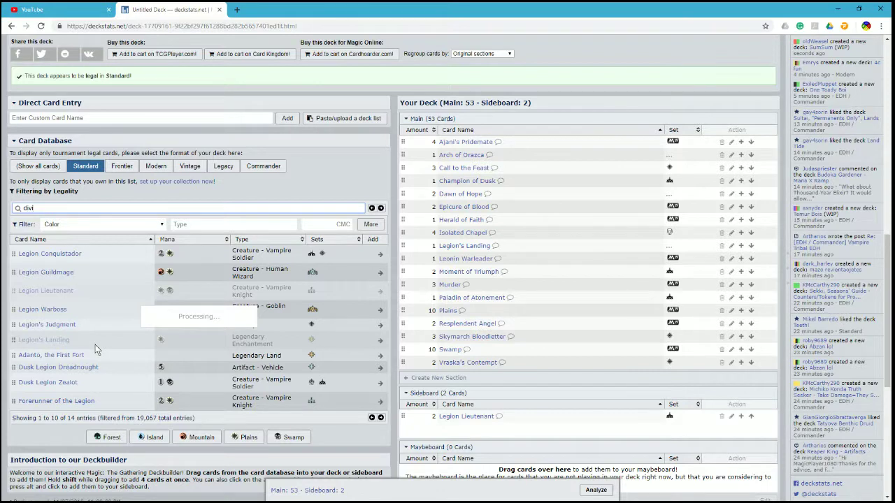
text(ne)
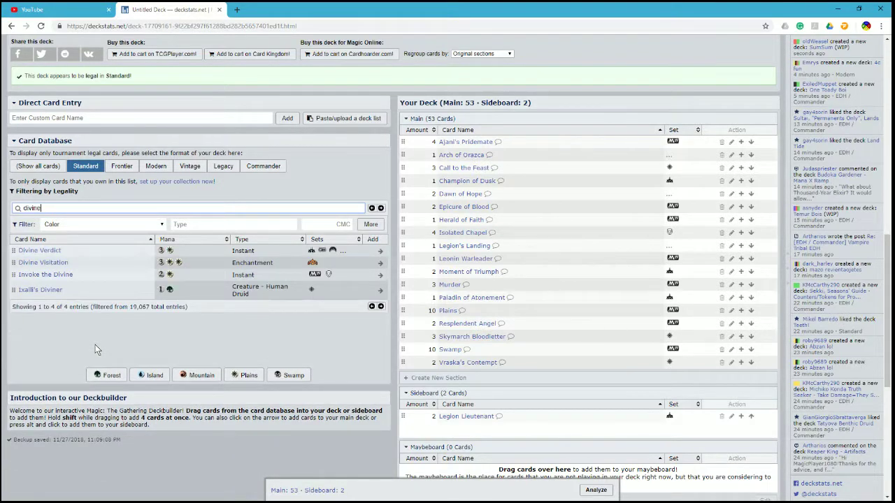
mouse_move(57, 262)
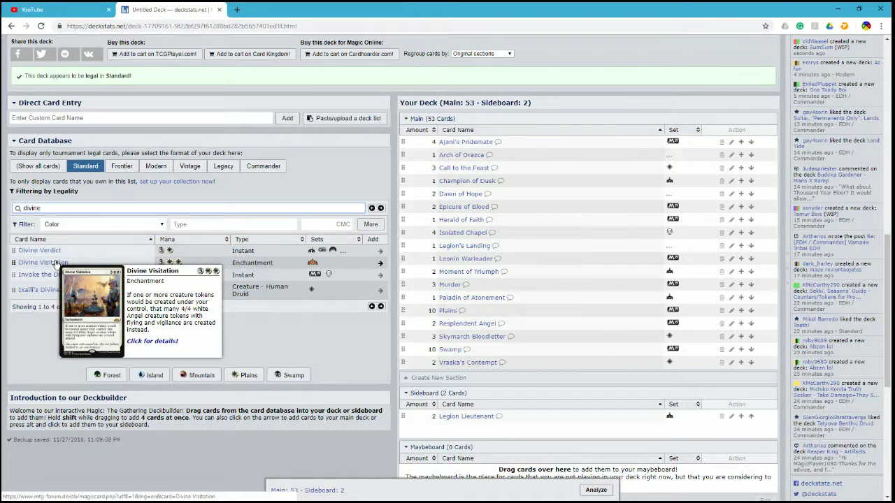
drag(56, 264, 511, 241)
mouse_move(473, 207)
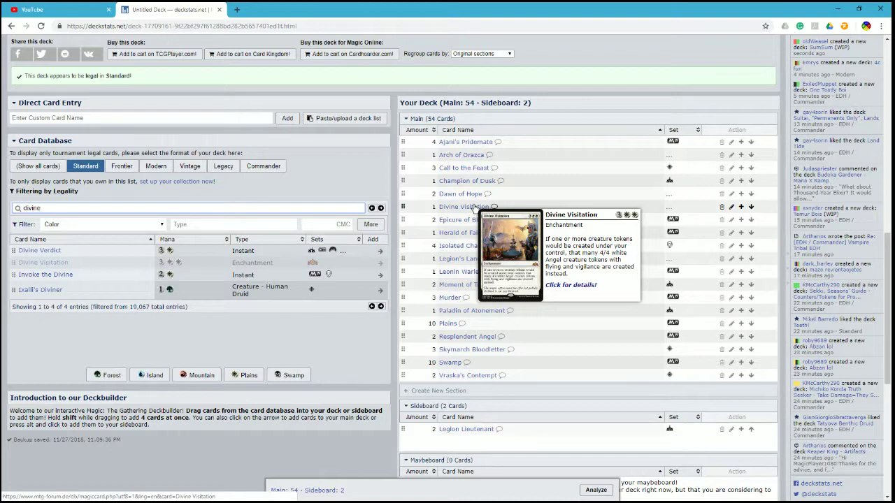
mouse_move(466, 170)
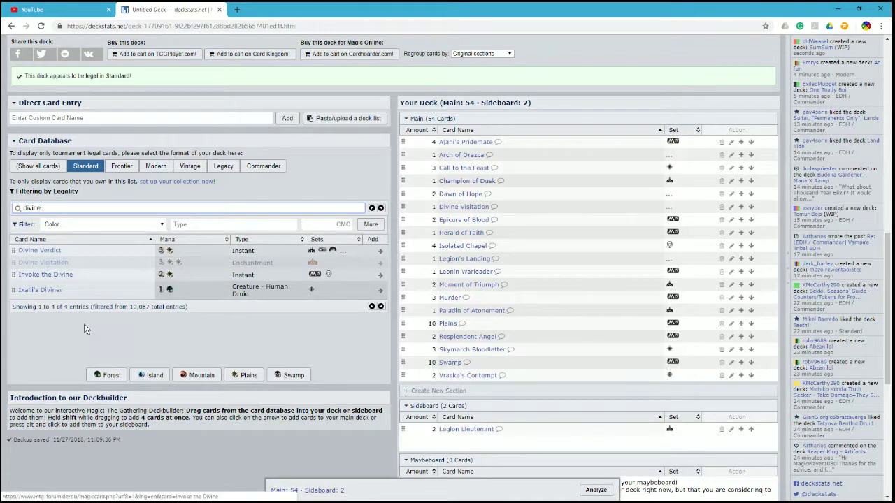
click(721, 286)
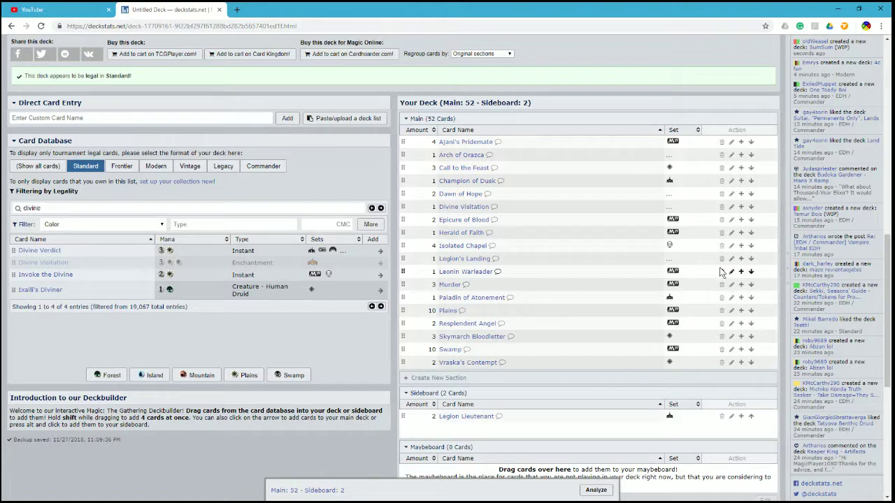
Search the card database for "prof" and add one Profane Procession to the sideboard.
double_click(62, 208)
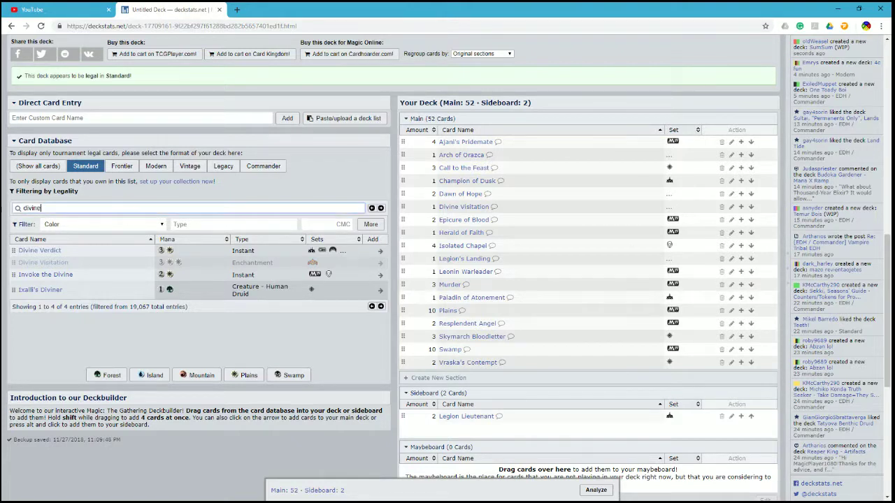
text(prof)
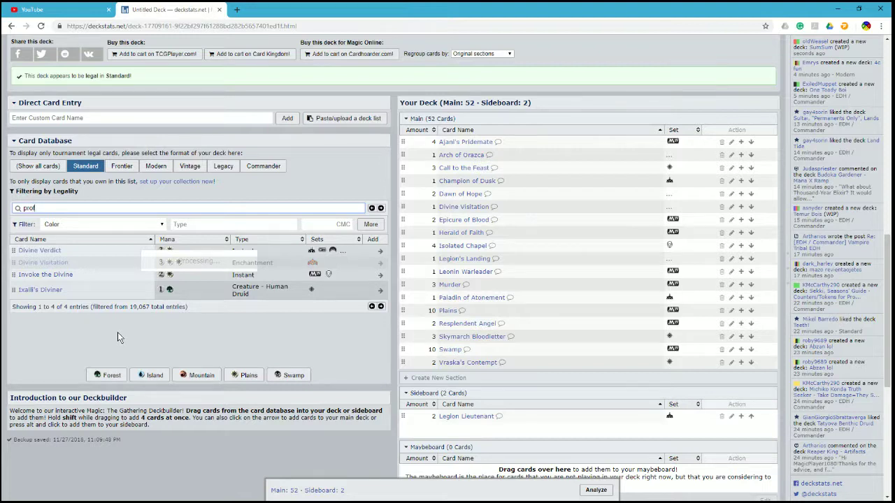
mouse_move(45, 254)
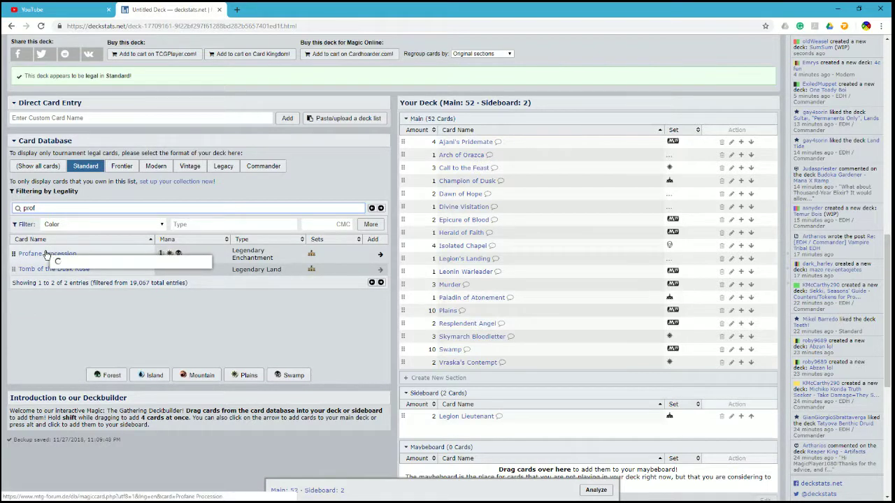
drag(46, 254, 486, 424)
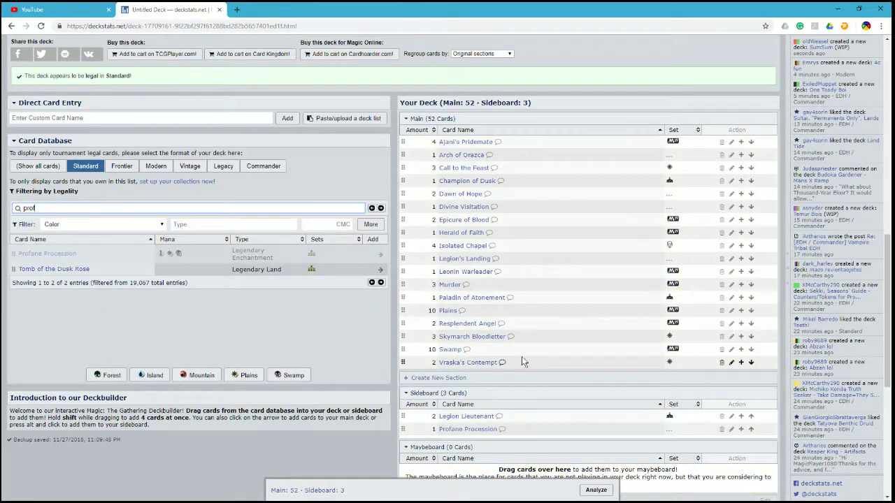
Remove Paladin of Atonement from the main deck and raise Leonin Warleader to two copies and Murder to four.
mouse_move(497, 299)
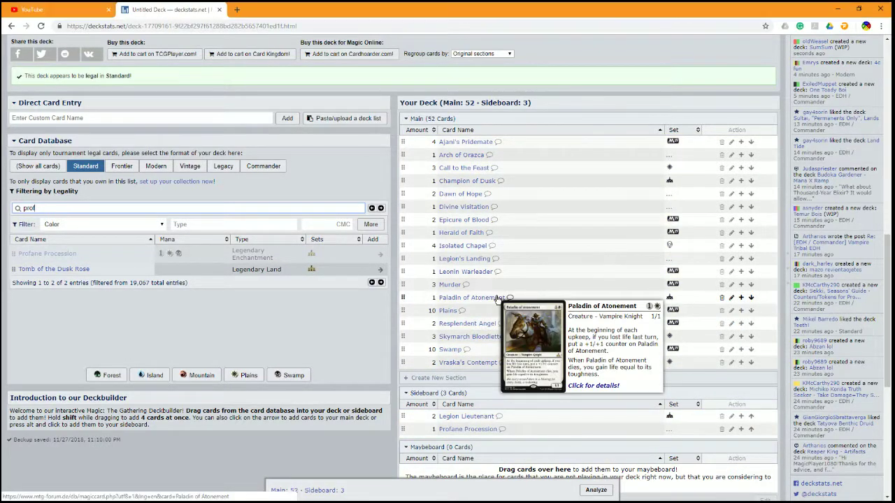
click(722, 297)
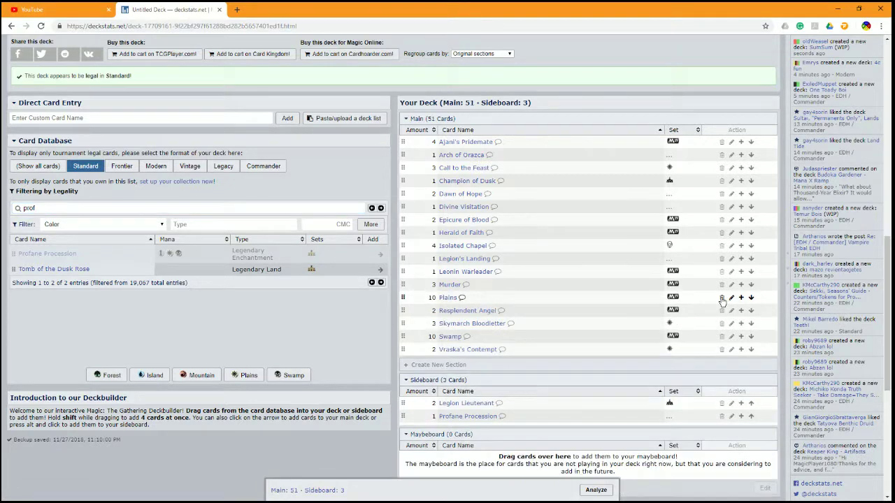
click(741, 273)
click(741, 285)
Search the card database for "cast" and add two copies of Cast Down to the main deck.
drag(49, 208, 3, 216)
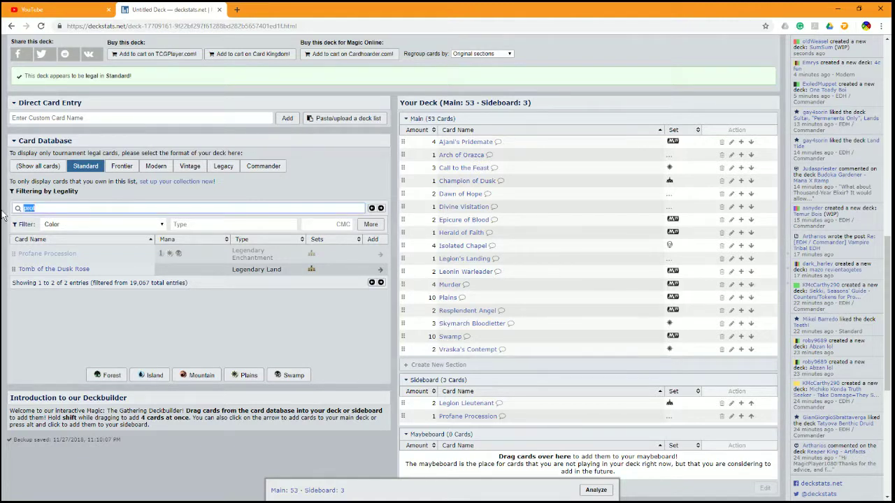
key(BackSpace)
text(cast)
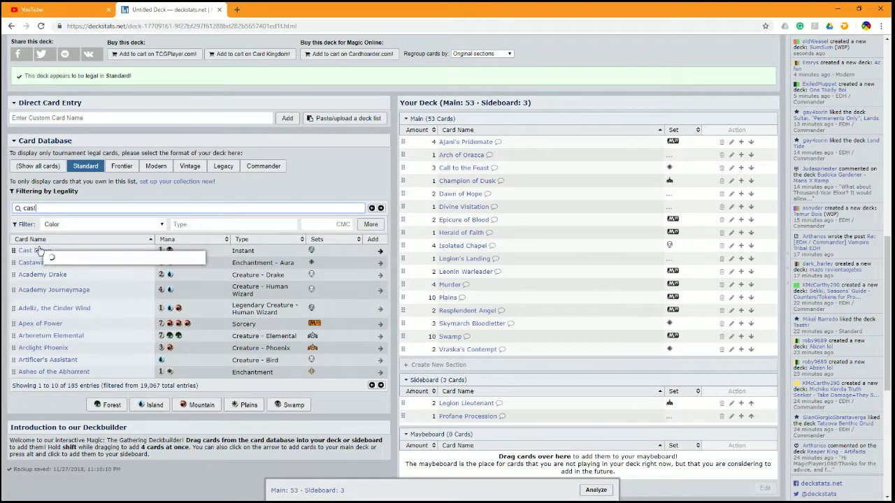
drag(130, 241, 521, 216)
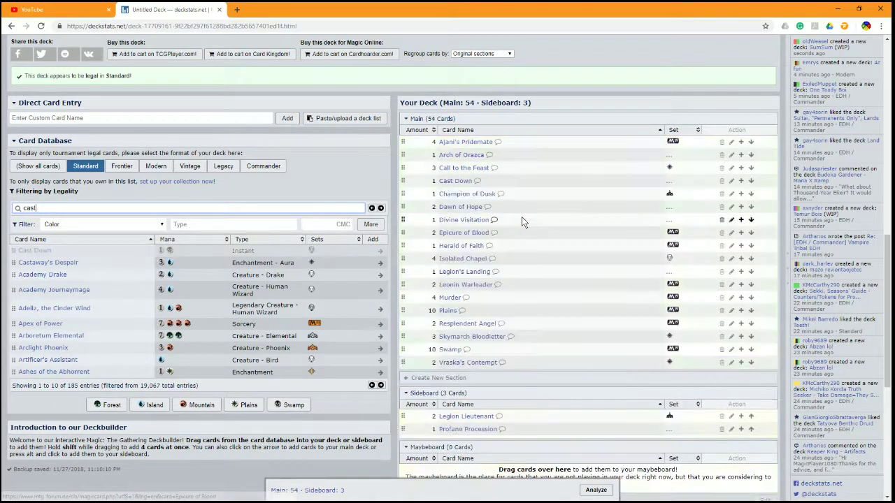
click(741, 180)
Search the card database for "lifelink", browse to the third page of results and add one Lyra Dawnbringer to the main deck.
drag(40, 209, 3, 220)
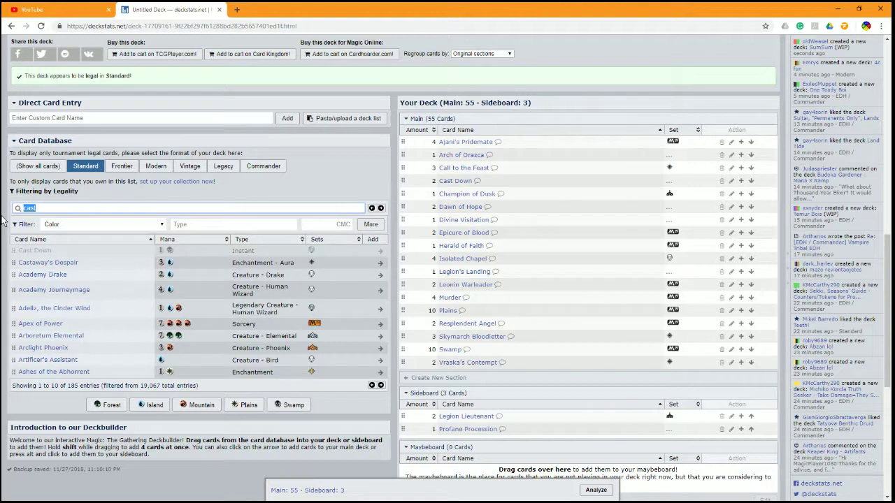
text(g)
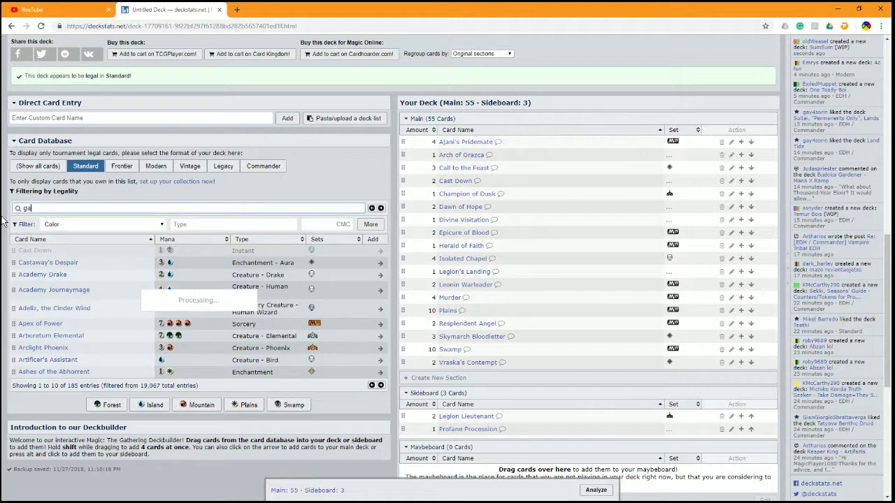
key(BackSpace)
text(lifelink)
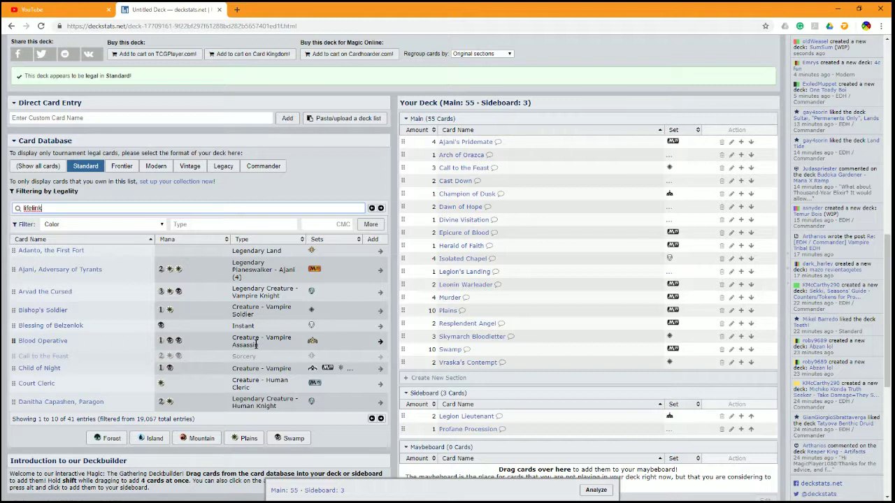
mouse_move(91, 403)
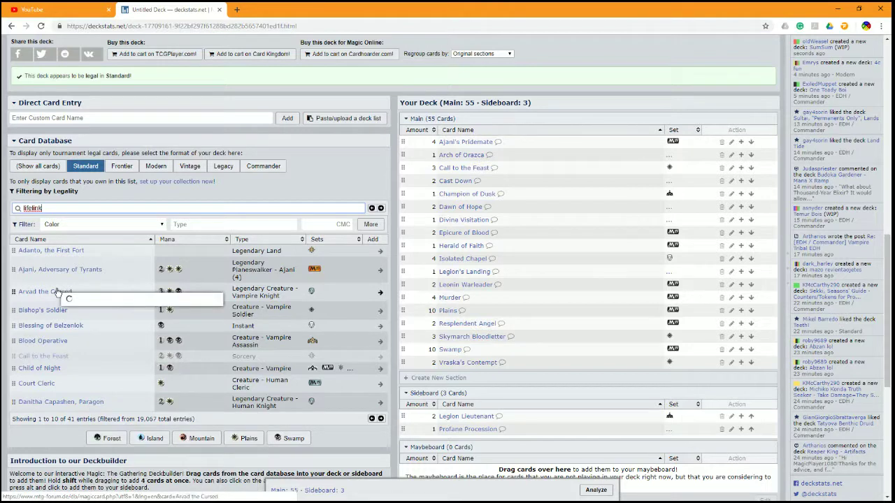
click(380, 419)
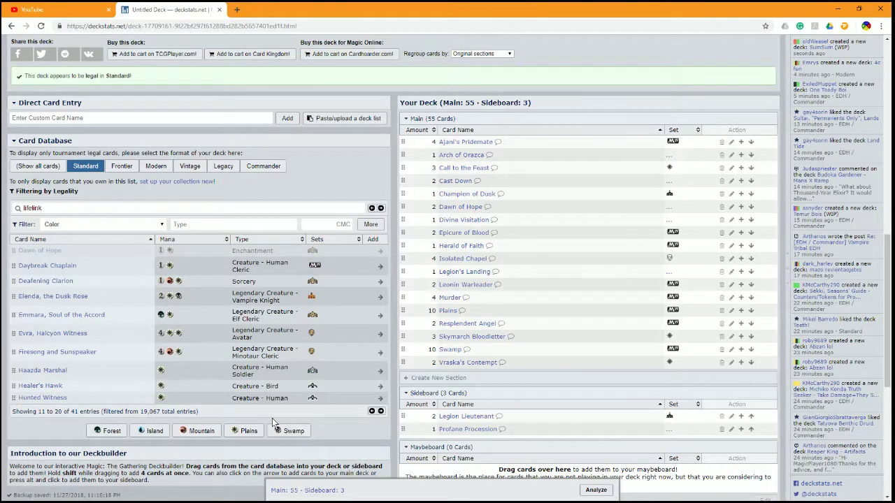
mouse_move(56, 300)
click(381, 413)
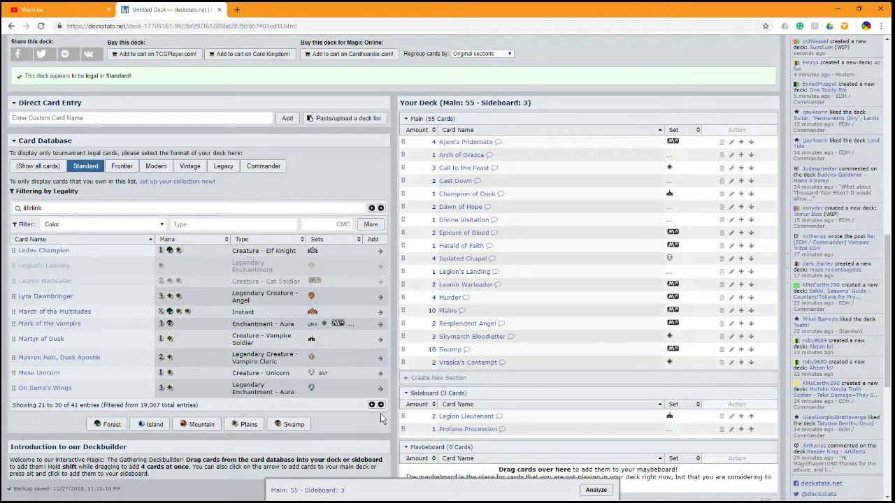
drag(73, 299, 474, 259)
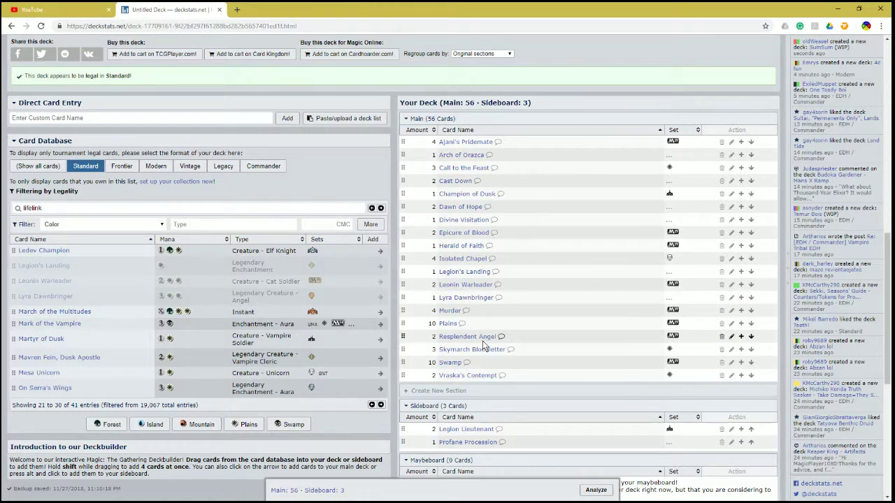
mouse_move(483, 342)
Add one Mavren Fein, Dusk Apostle to the sideboard and raise its Legion Lieutenant count to three copies.
mouse_move(89, 360)
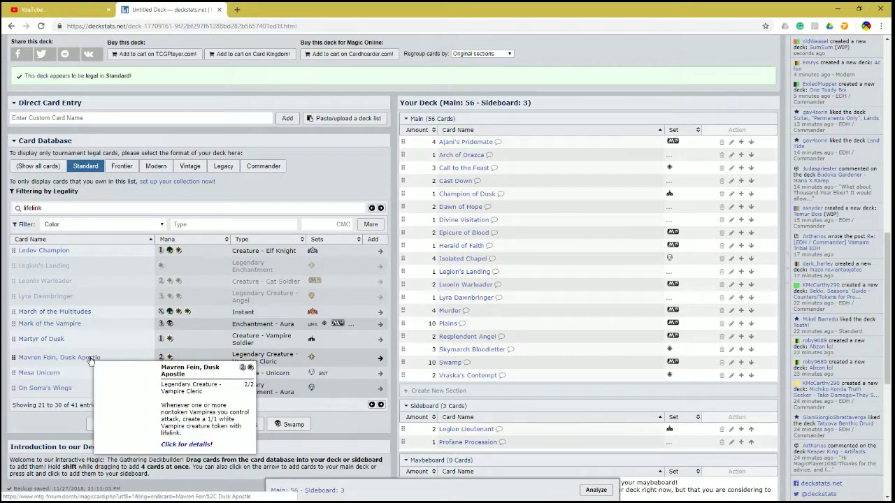
drag(89, 360, 590, 435)
scroll(531, 361, down, 1)
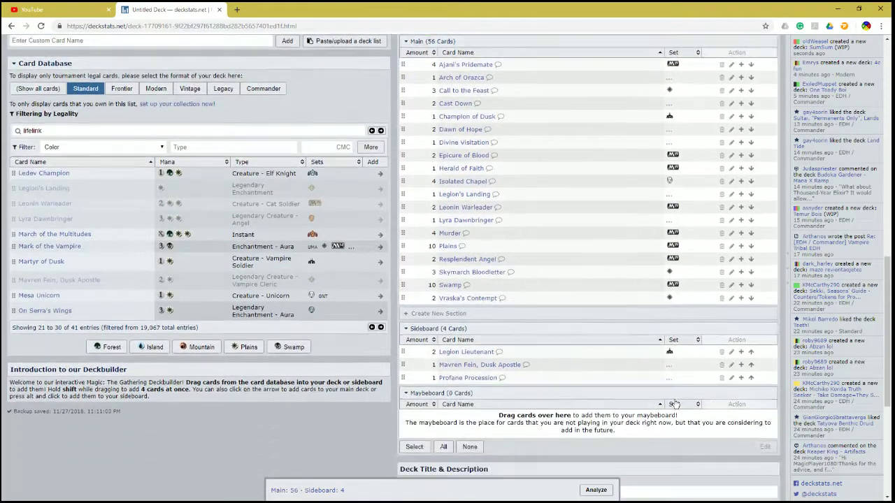
click(741, 352)
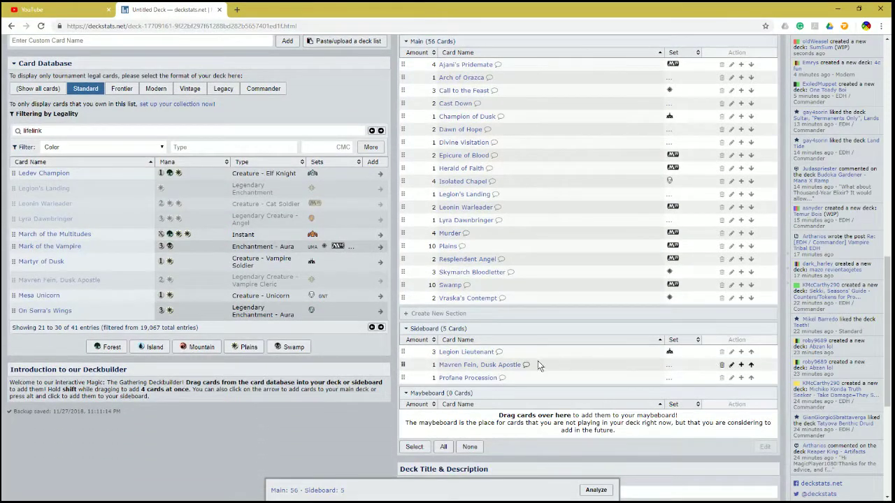
Examine the remaining pages of lifelink results, checking the card text of Sanctum Spirit, Triumph of Gerrard and Vona, Butcher of Magan.
click(380, 328)
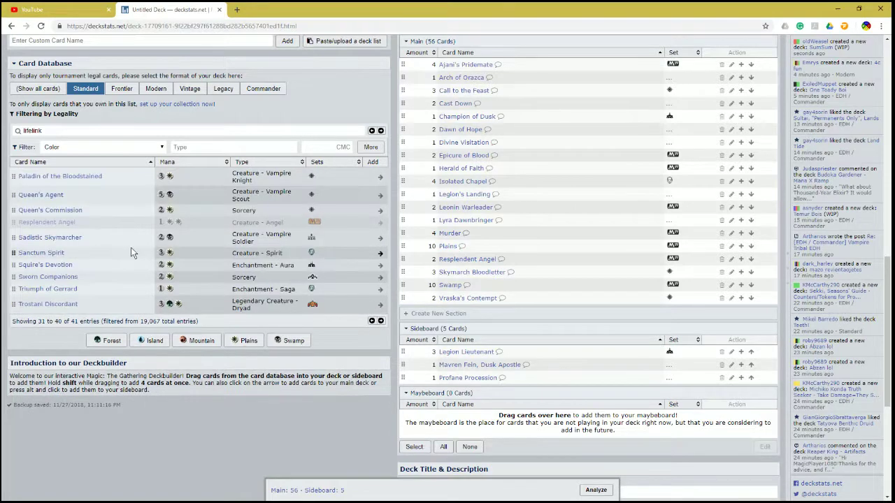
scroll(482, 228, up, 1)
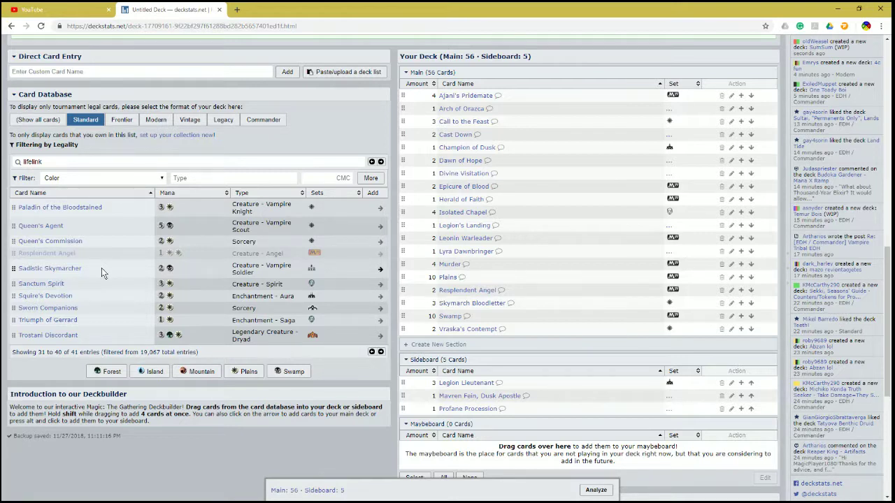
mouse_move(55, 271)
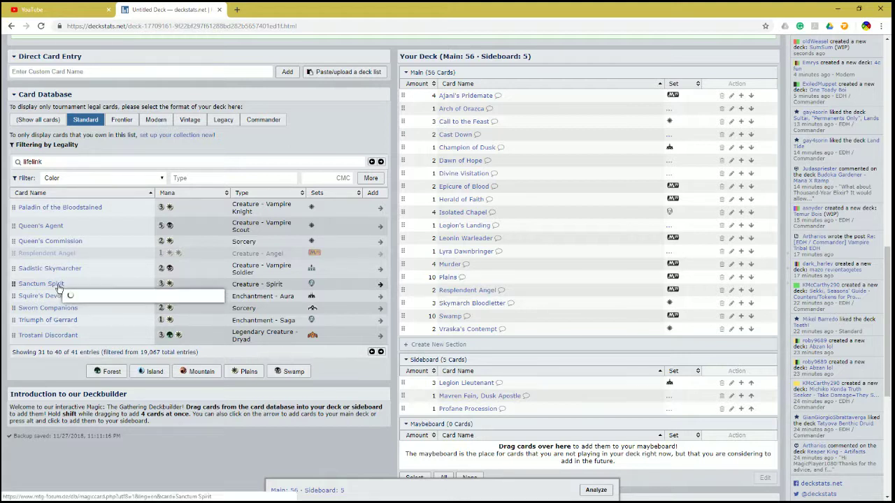
mouse_move(58, 286)
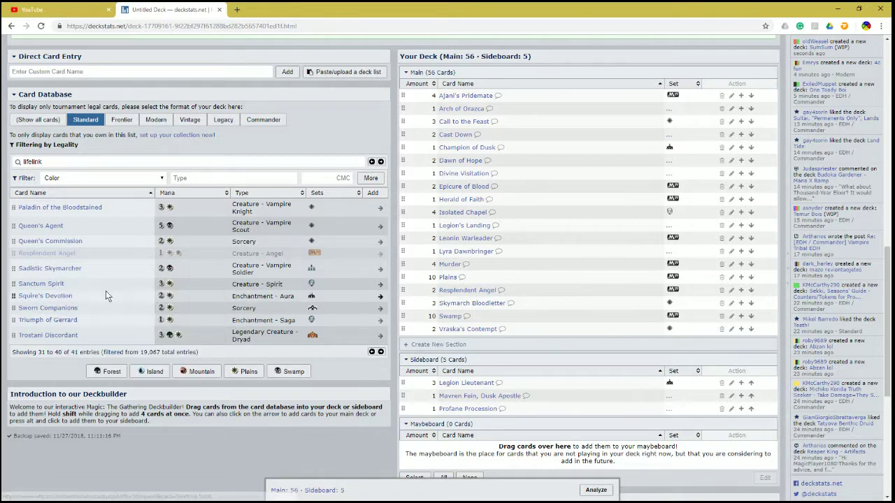
mouse_move(62, 325)
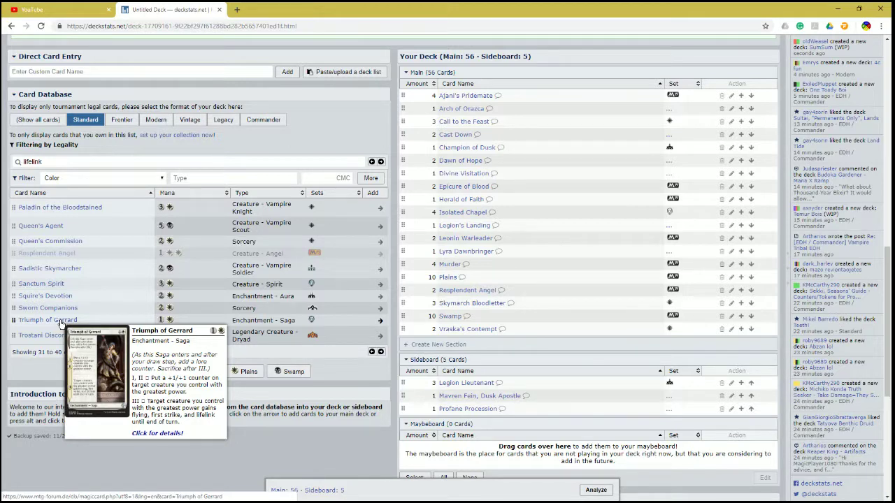
click(380, 352)
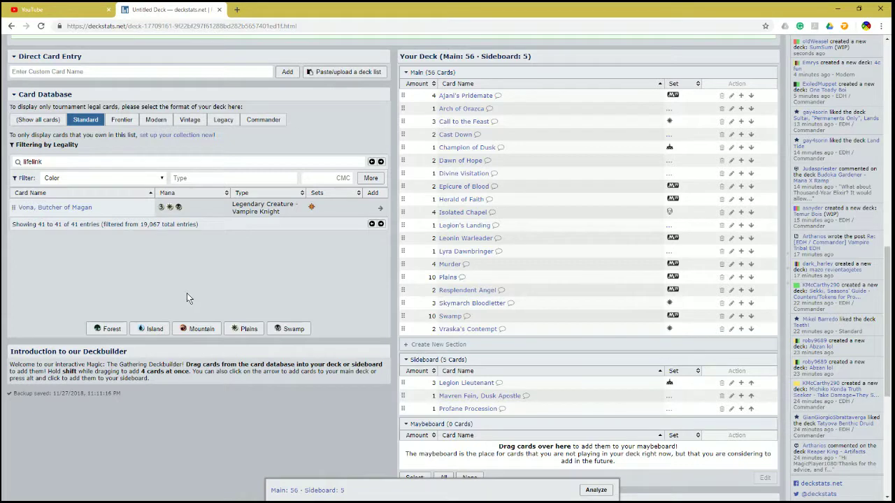
mouse_move(69, 210)
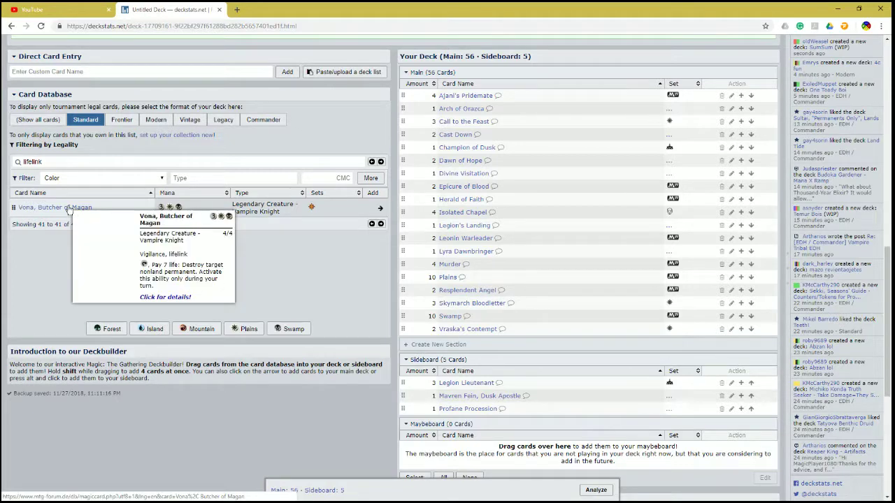
Add one Vona, Butcher of Magan from the lifelink results to the main deck.
drag(69, 208, 541, 217)
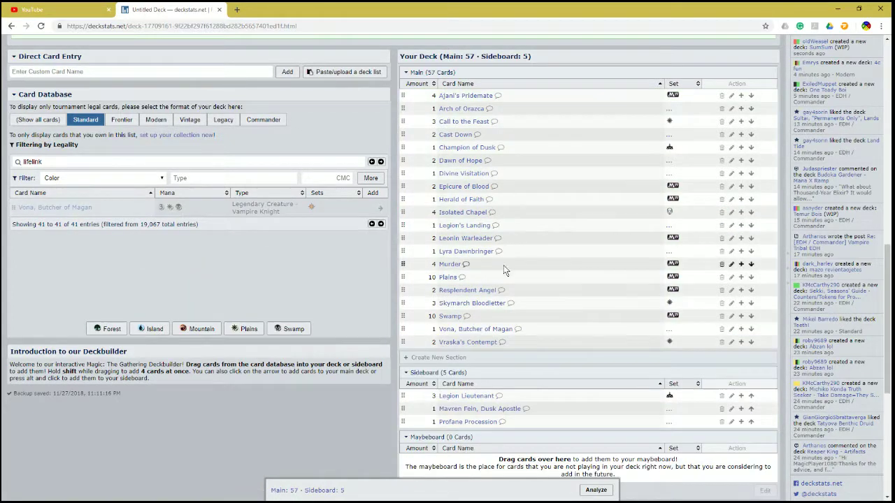
mouse_move(492, 332)
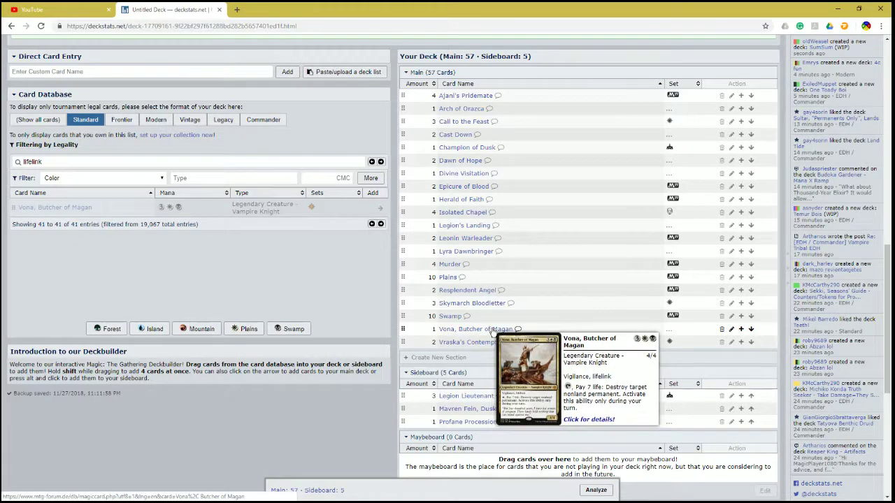
Search the card database for "conc" and add two copies of Conclave Tribunal to the main deck and two to the sideboard.
drag(52, 163, 3, 176)
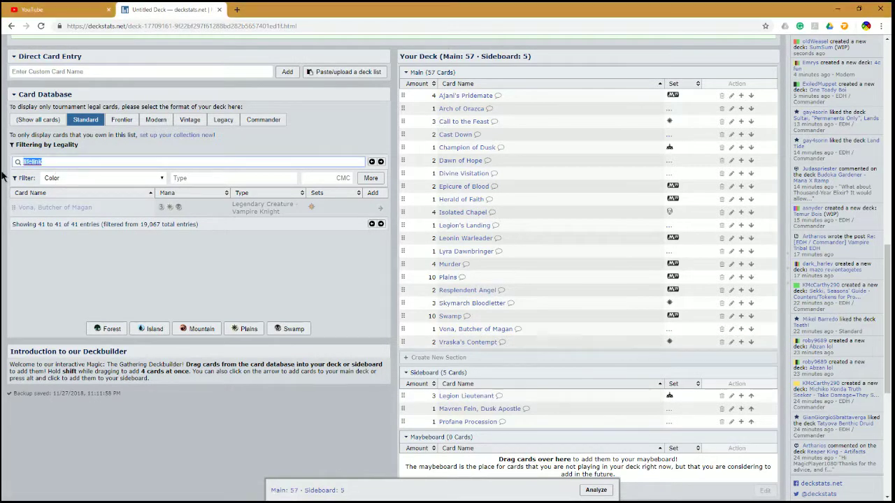
key(BackSpace)
text(conc)
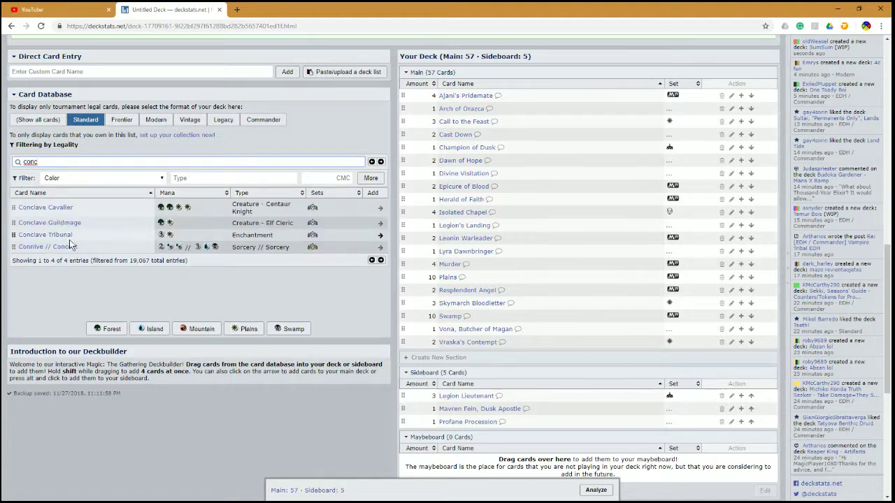
mouse_move(65, 239)
drag(65, 239, 523, 231)
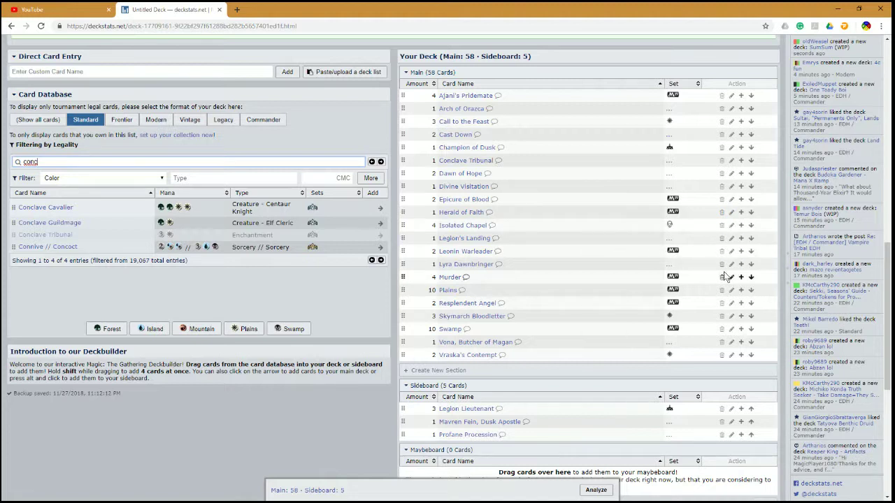
click(741, 160)
drag(58, 237, 580, 426)
click(741, 409)
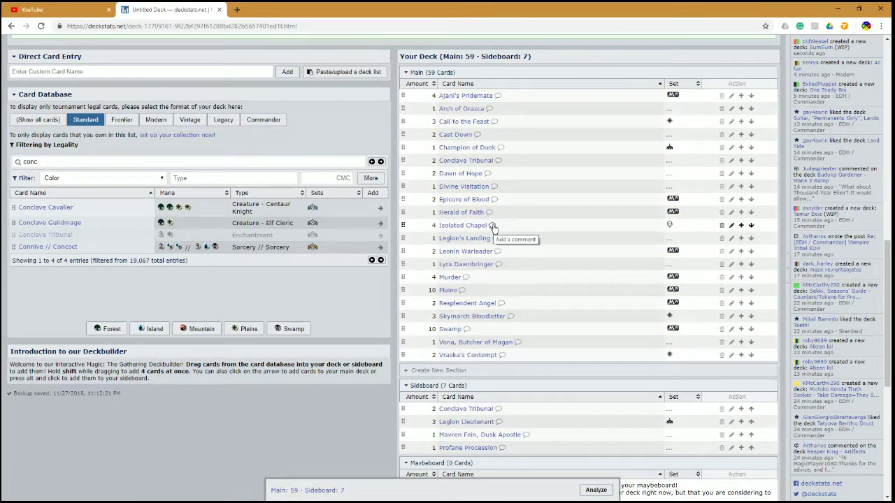
Raise Dawn of Hope to three copies and remove Herald of Faith from the main deck.
mouse_move(489, 149)
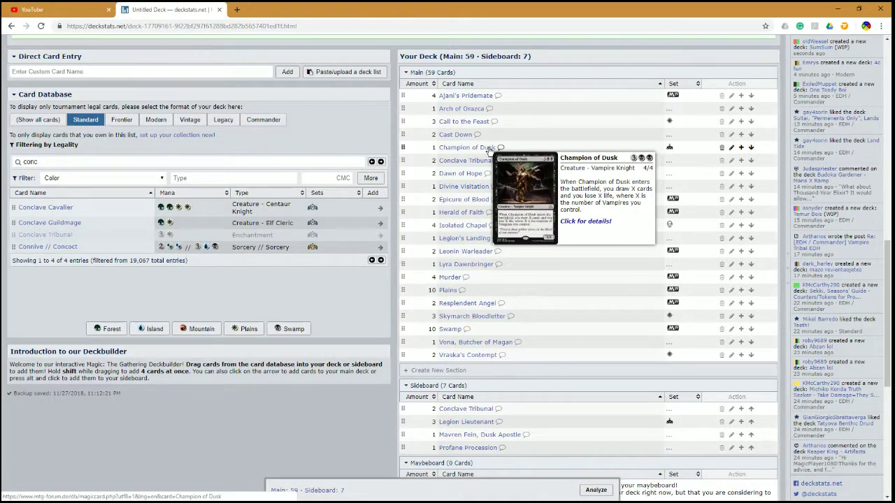
mouse_move(468, 172)
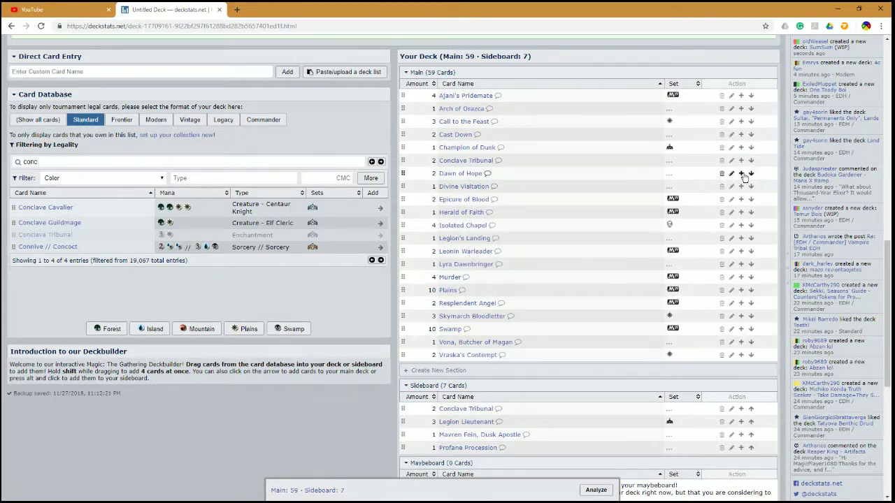
click(741, 173)
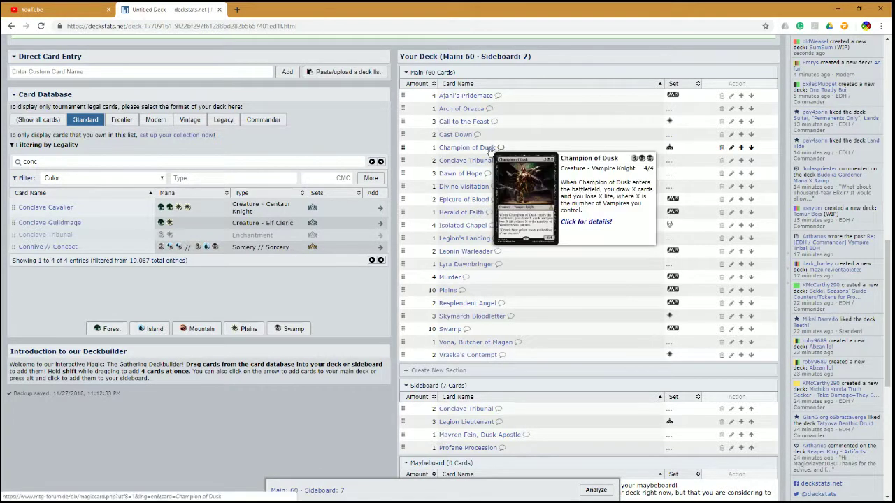
click(721, 212)
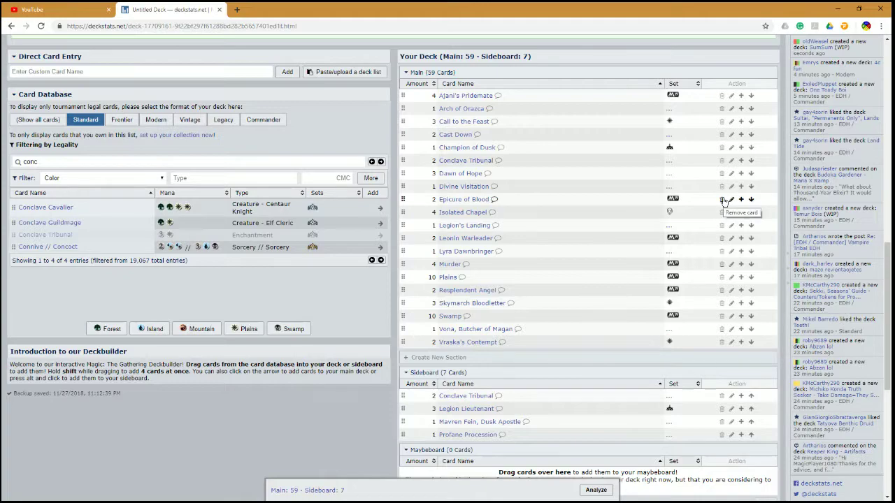
Reduce Dawn of Hope to two copies and remove Champion of Dusk from the main deck.
click(731, 173)
click(386, 184)
click(373, 289)
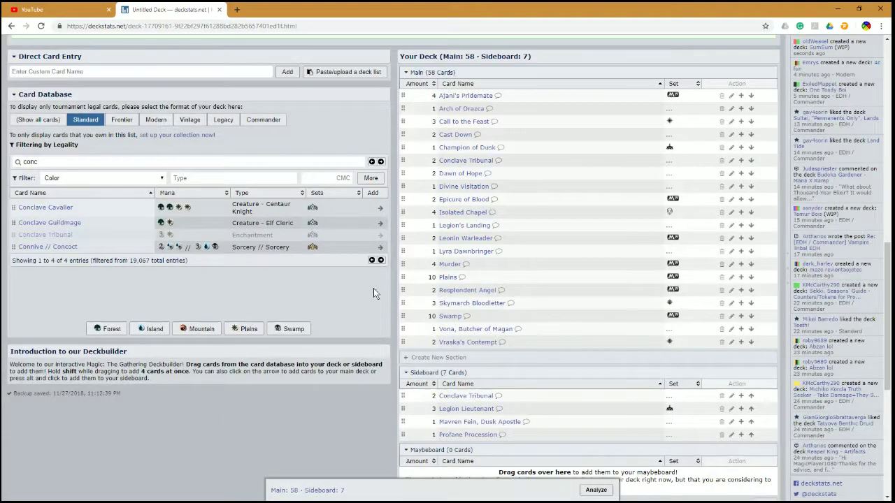
click(721, 148)
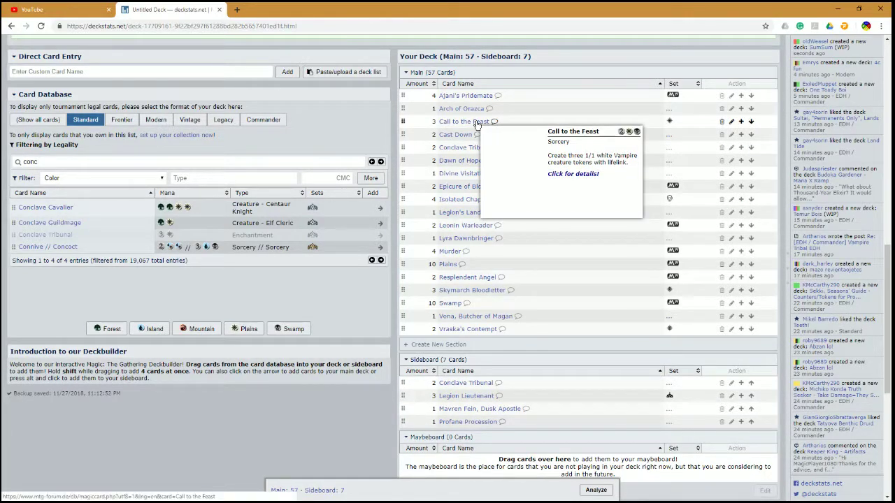
Search the card database for "fountain" and add three copies of Fountain of Renewal to the main deck.
drag(43, 160, 3, 161)
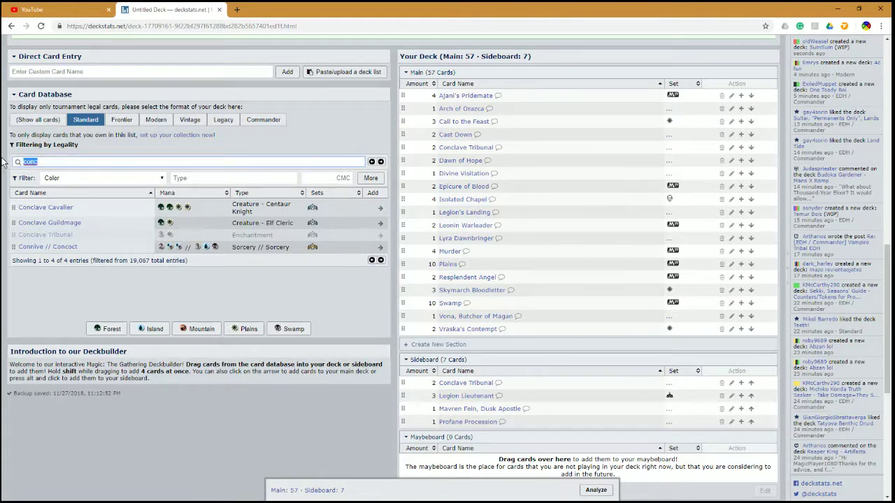
text(fountain)
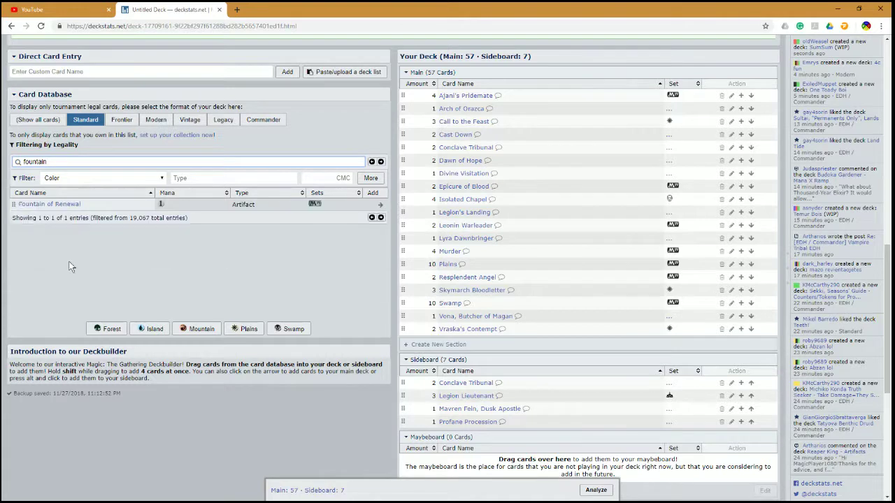
mouse_move(70, 207)
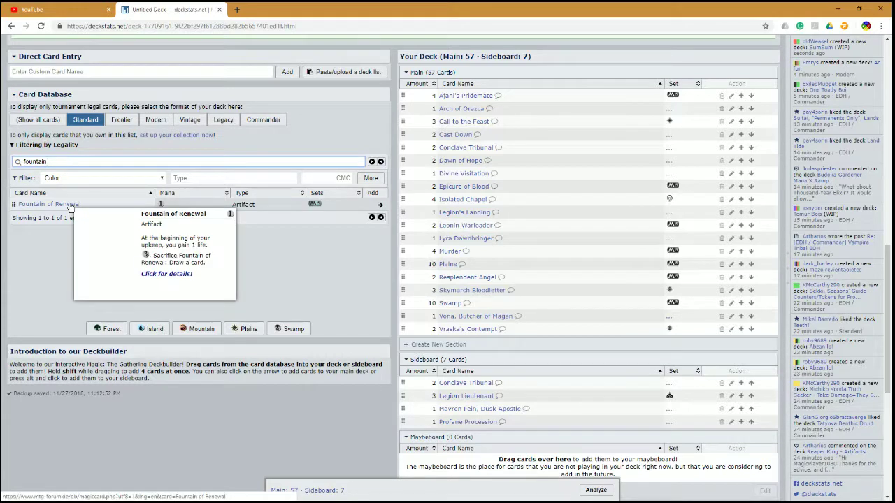
drag(70, 207, 528, 166)
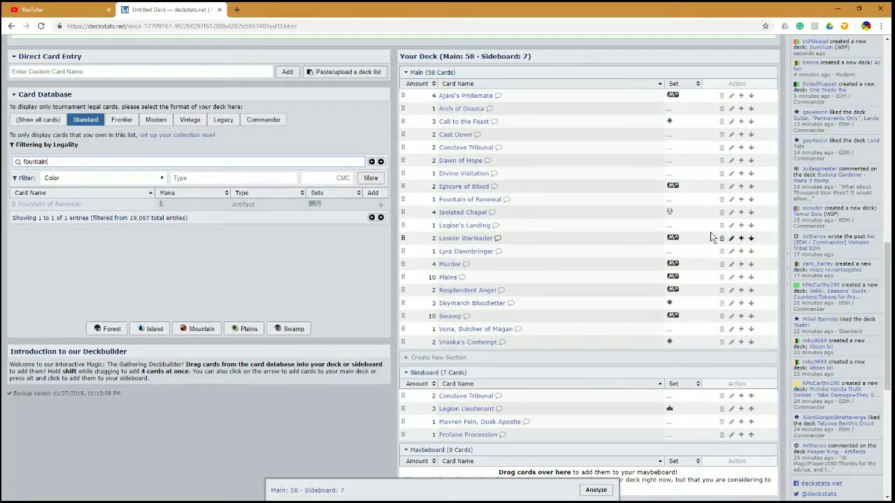
click(740, 200)
click(741, 199)
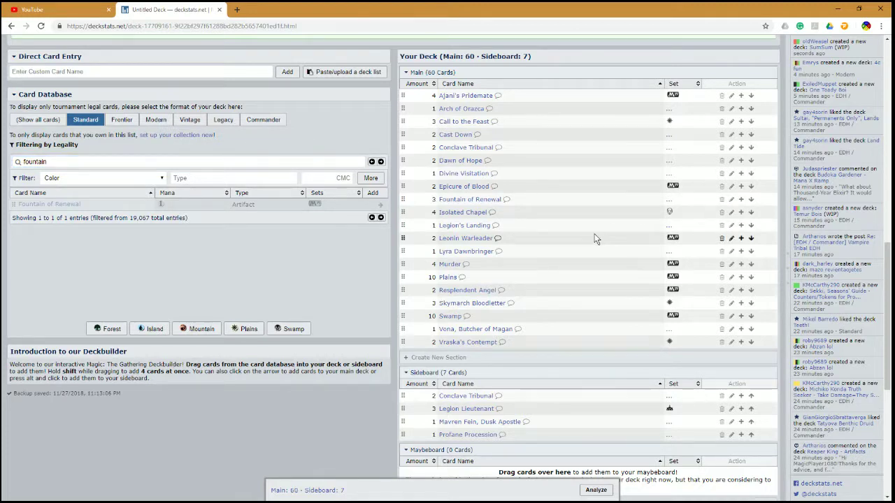
mouse_move(474, 241)
Search the card database for "destroy enchantment", add two copies of Cleansing Nova to the main deck and remove Epicure of Blood from it.
drag(77, 164, 3, 168)
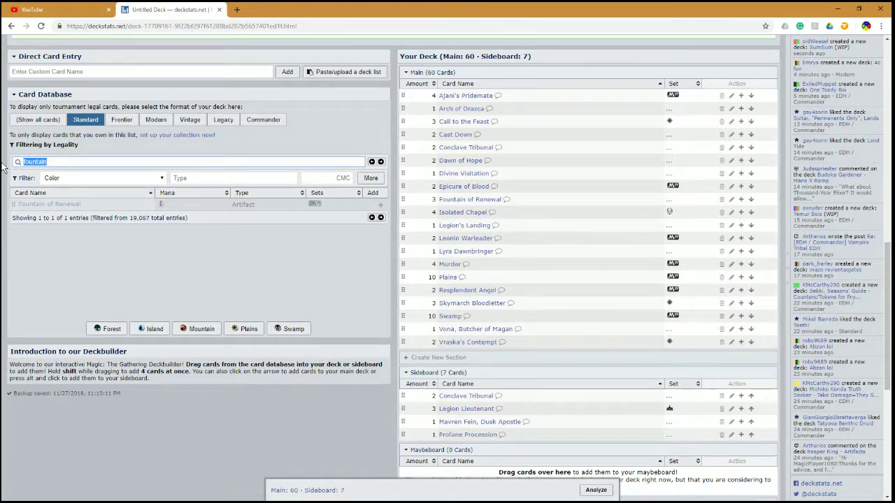
text(destroy enchantment)
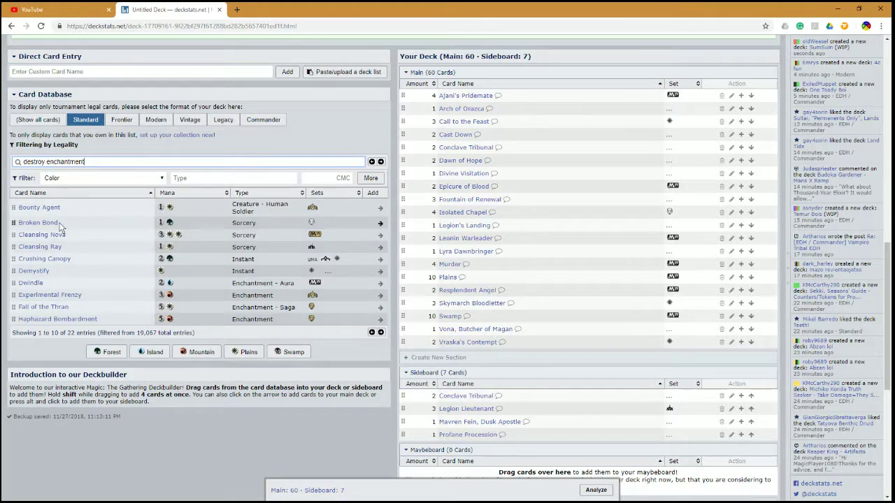
mouse_move(54, 210)
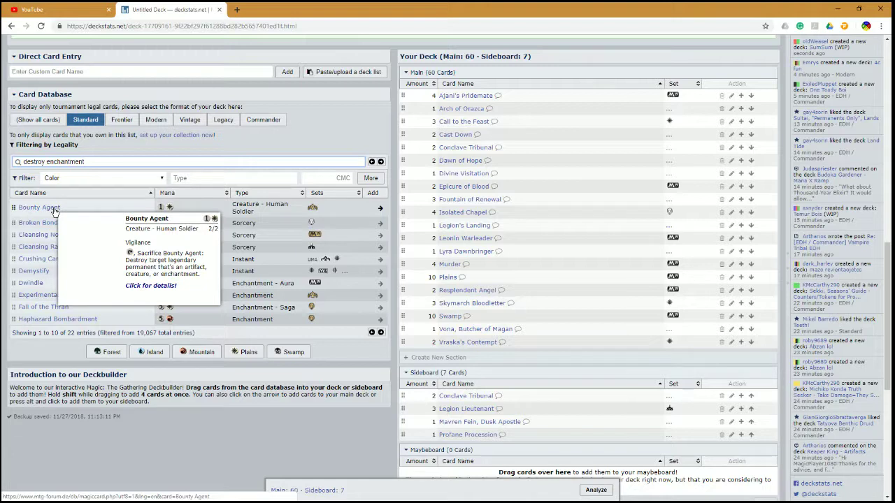
drag(70, 236, 554, 415)
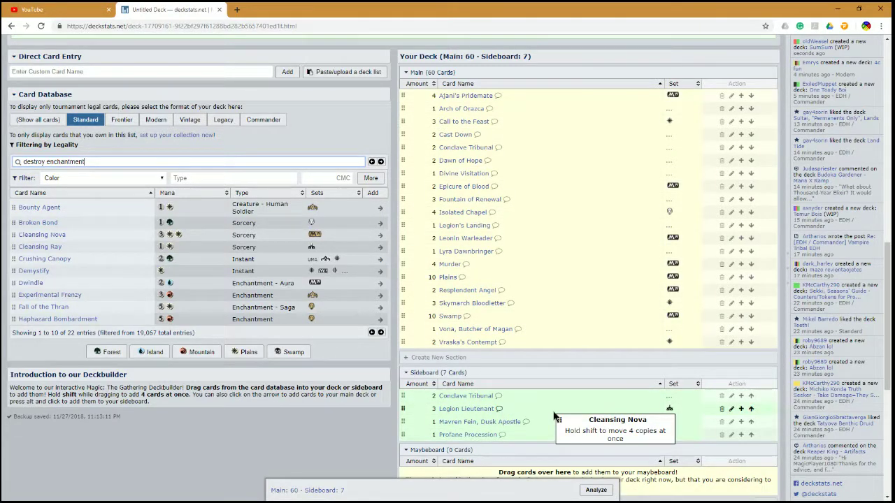
drag(554, 417, 534, 221)
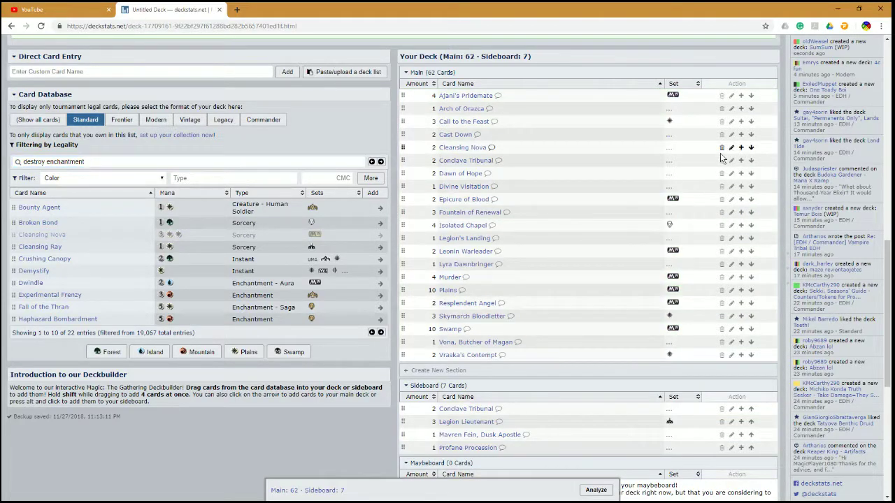
scroll(517, 197, down, 1)
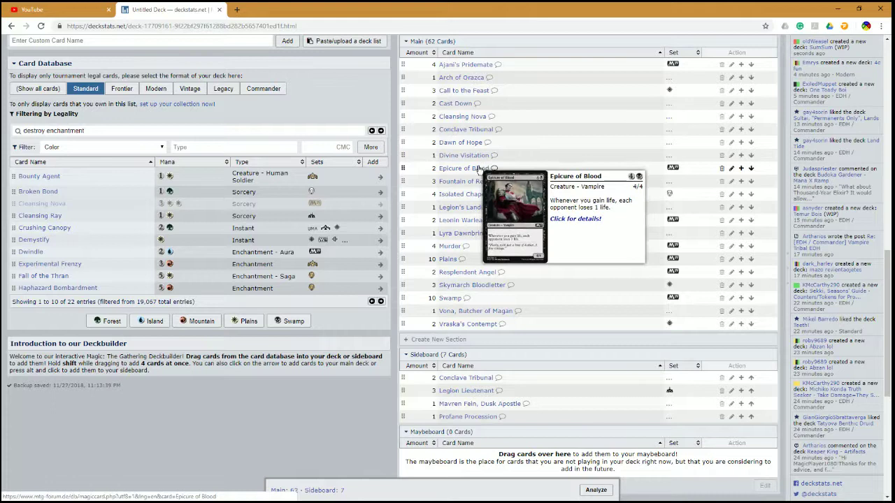
click(721, 168)
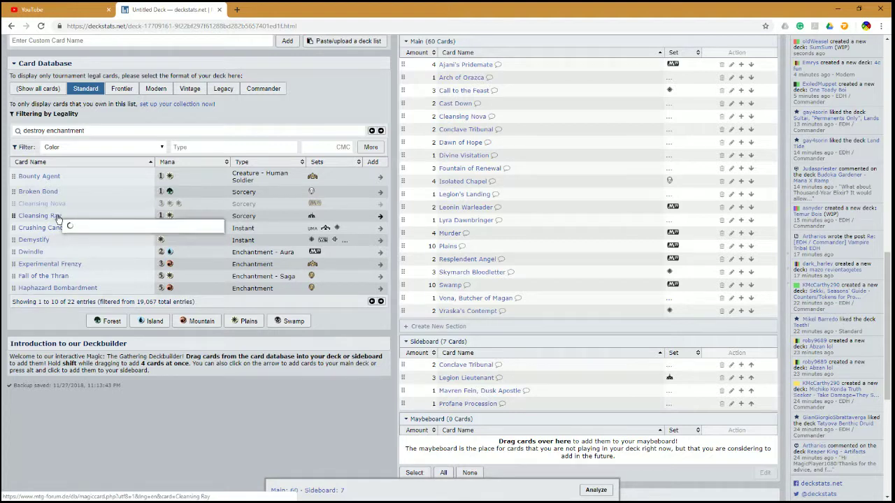
Check Cleansing Ray and browse the further pages of enchantment removal results, returning to the first page.
mouse_move(58, 218)
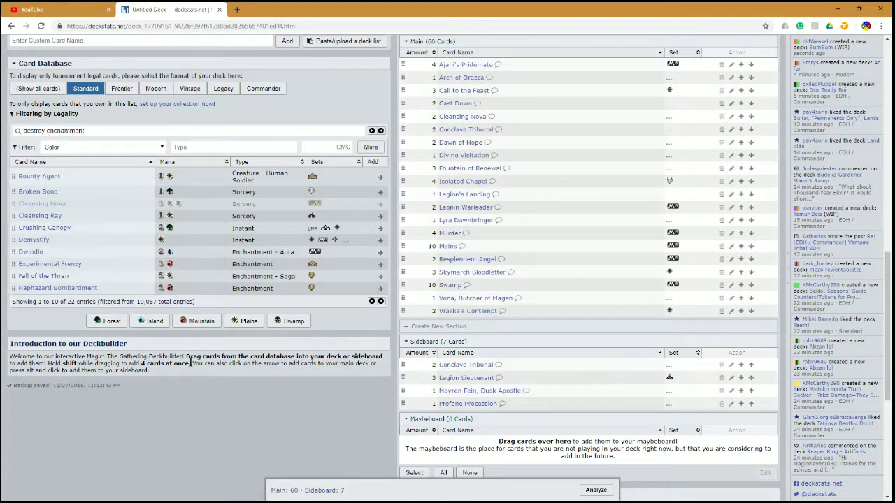
click(380, 302)
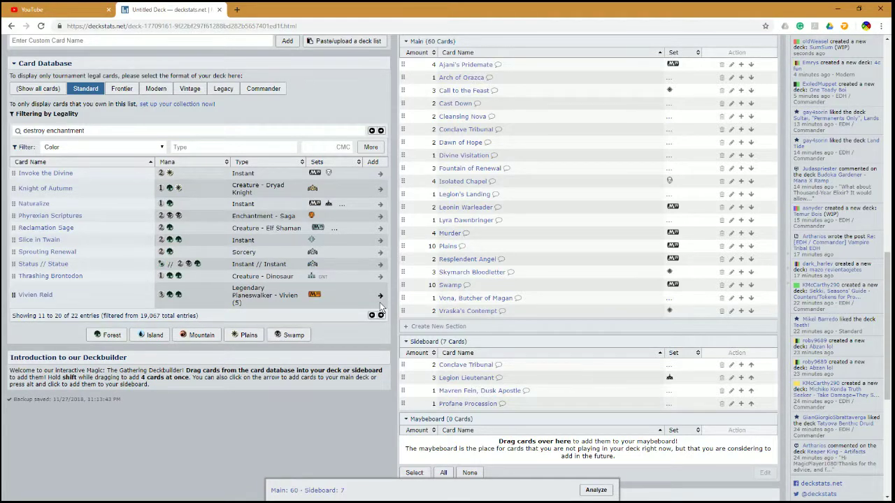
click(381, 316)
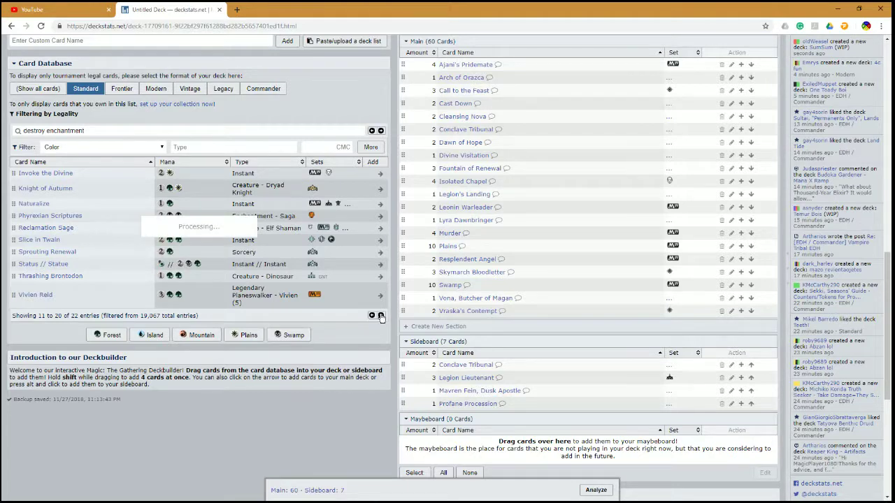
click(372, 224)
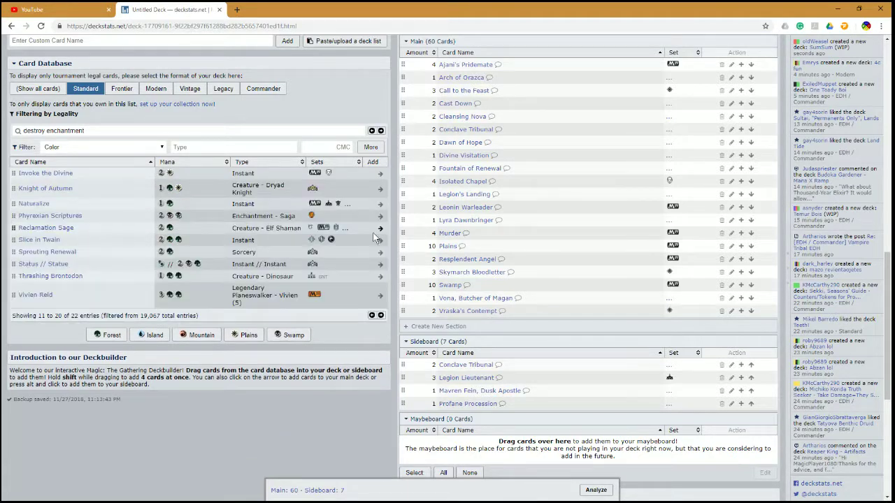
click(375, 315)
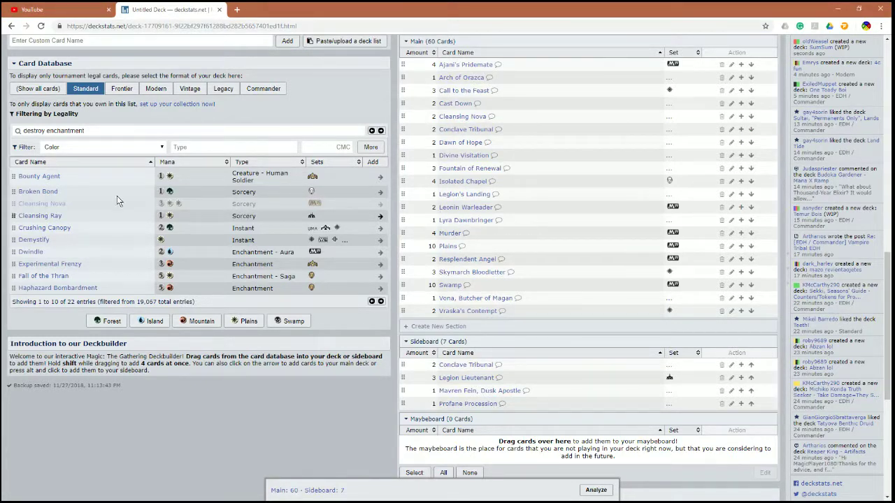
Search the card database for "settle" and replace Skymarch Bloodletter in the main deck with two copies of Settle the Wreckage.
drag(95, 130, 3, 138)
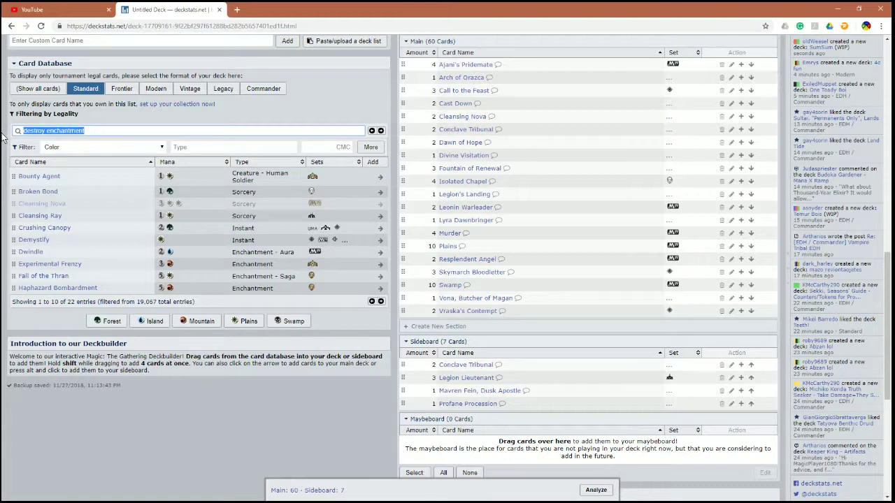
text(sel)
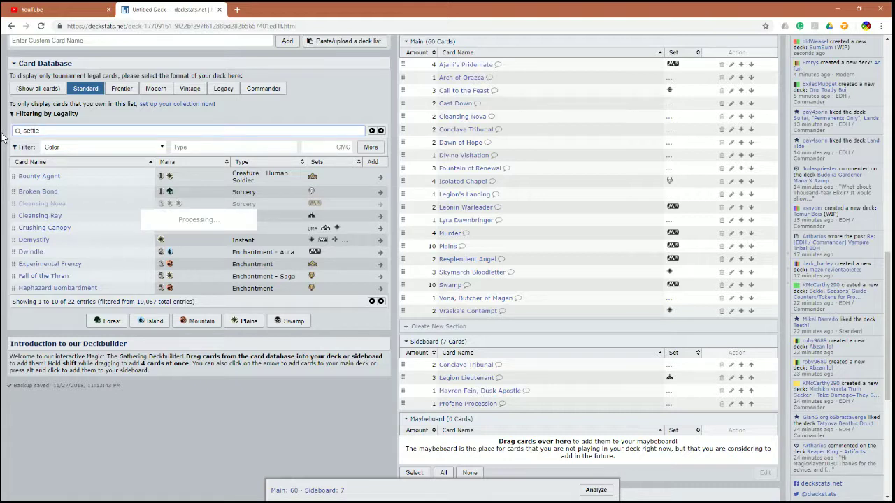
mouse_move(44, 176)
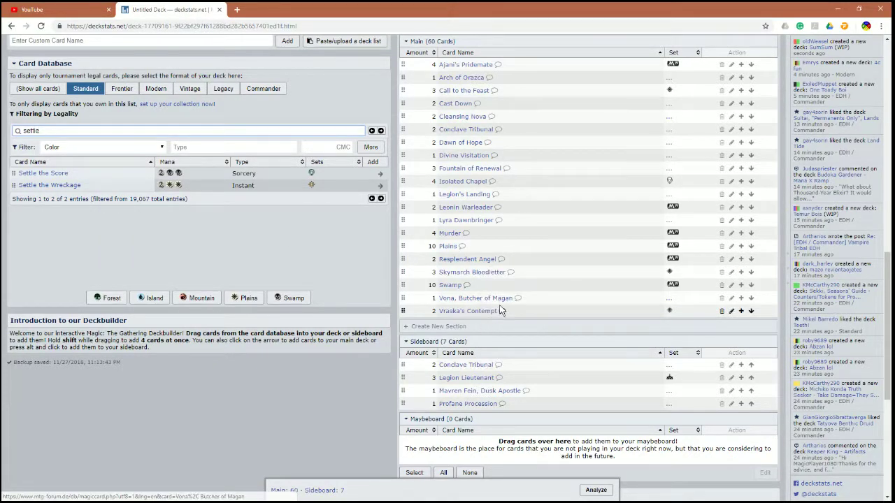
click(721, 273)
drag(49, 185, 565, 196)
click(741, 272)
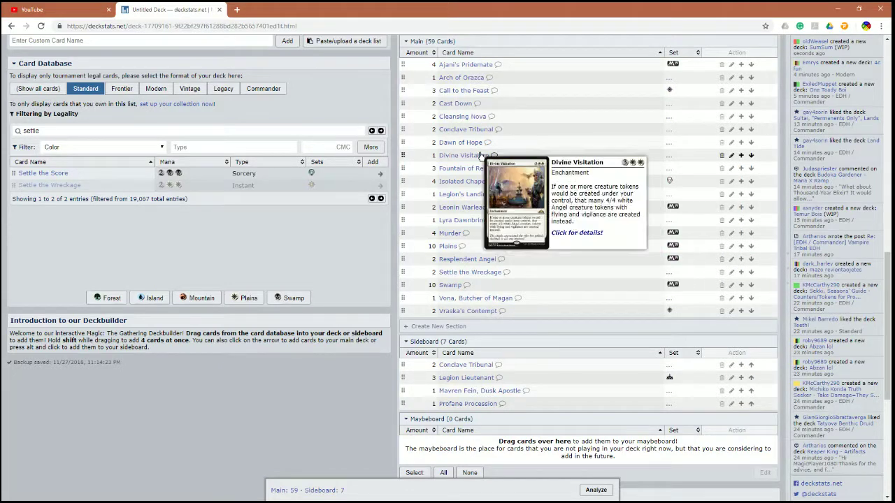
Move Profane Procession from the sideboard into the main deck.
mouse_move(485, 199)
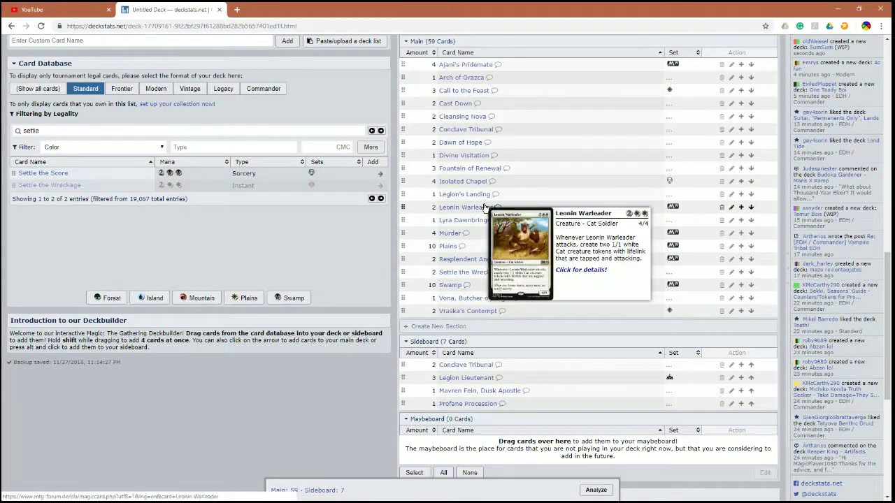
mouse_move(481, 411)
drag(481, 411, 514, 232)
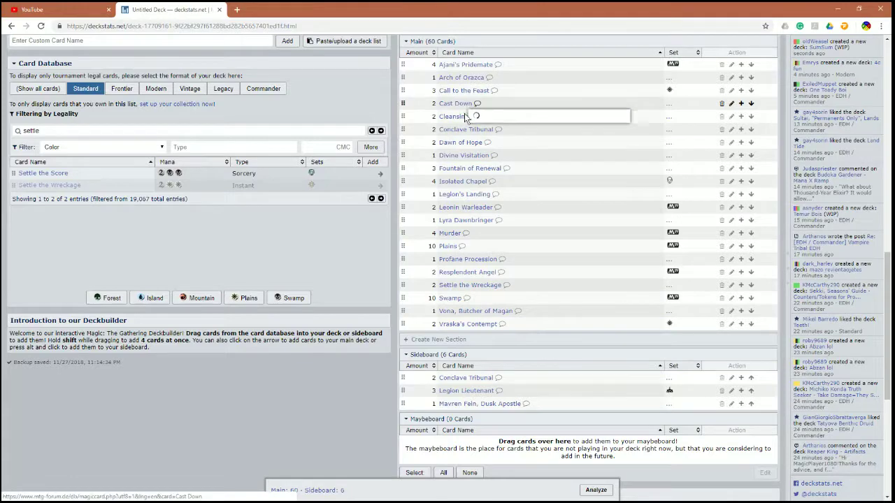
Set Murder to three copies and raise Cast Down to three copies in the main deck.
click(731, 233)
click(386, 223)
click(372, 328)
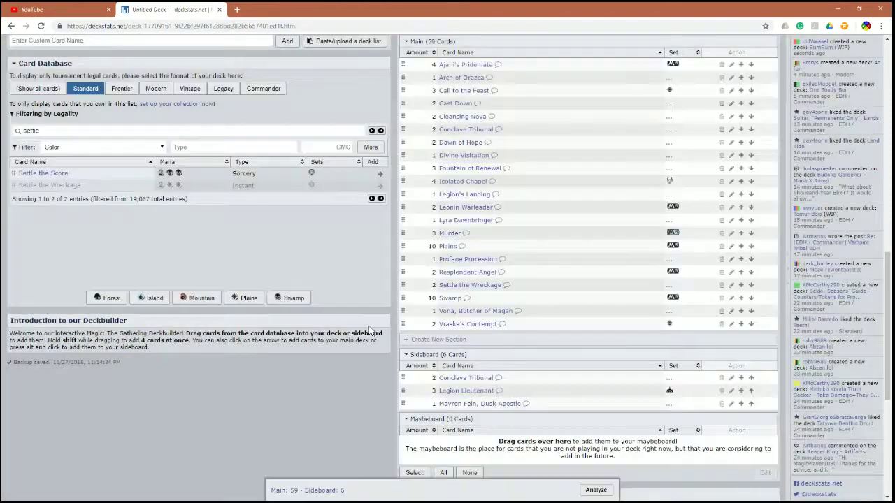
click(741, 102)
Search the card database for "seal" and add three copies of Seal Away to the sideboard.
drag(42, 131, 3, 132)
text(sea)
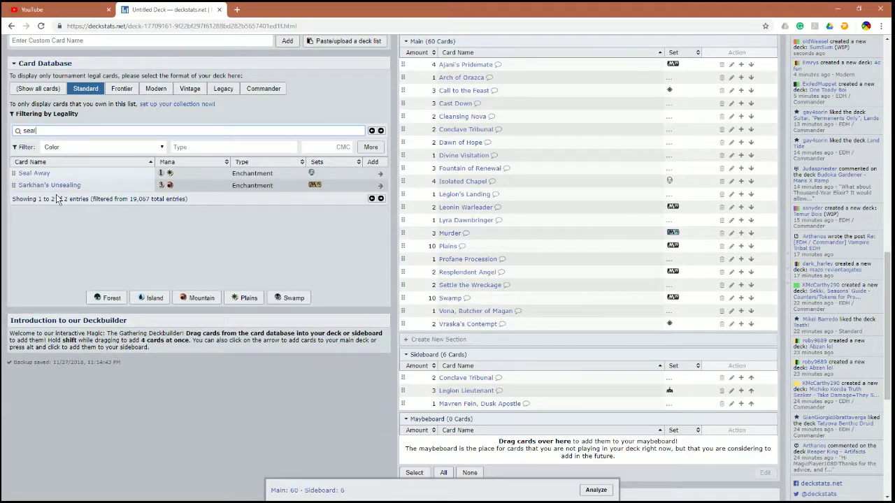
drag(53, 175, 509, 413)
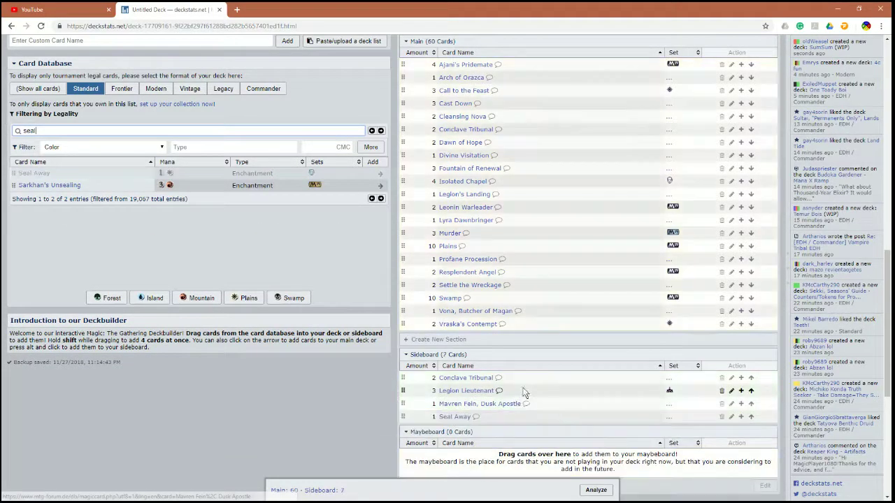
double_click(741, 417)
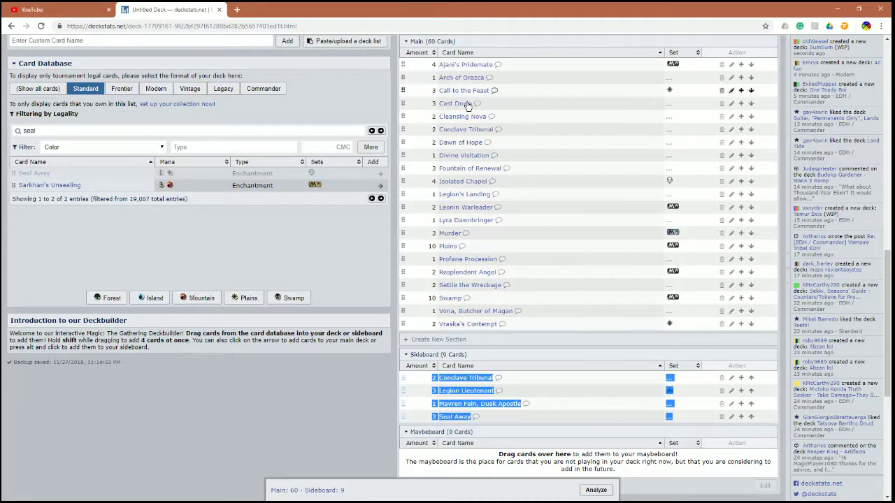
mouse_move(466, 93)
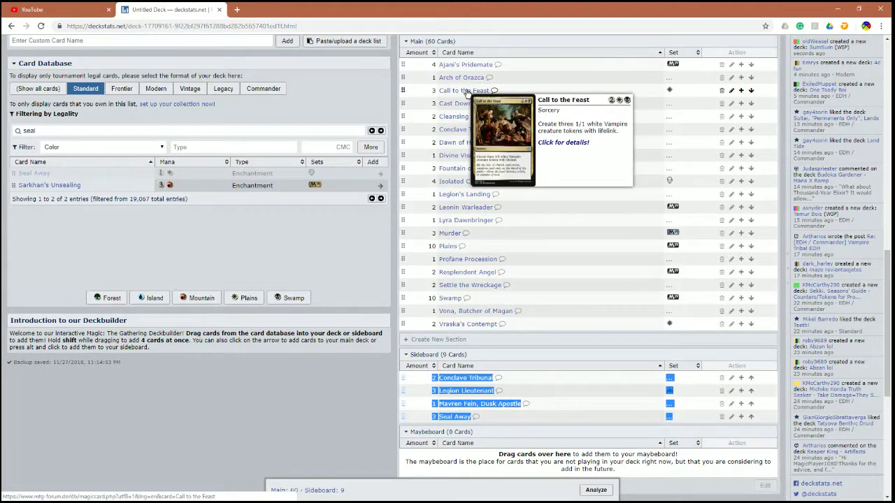
click(286, 225)
Search for "mentor", add two copies of Mentor of the Meek to the sideboard and set Mavren Fein, Dusk Apostle back to one copy.
double_click(44, 131)
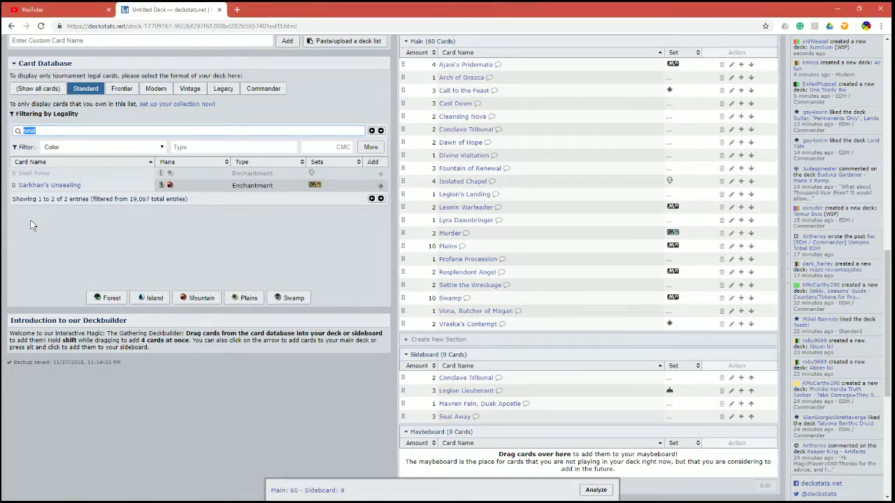
text(mentor)
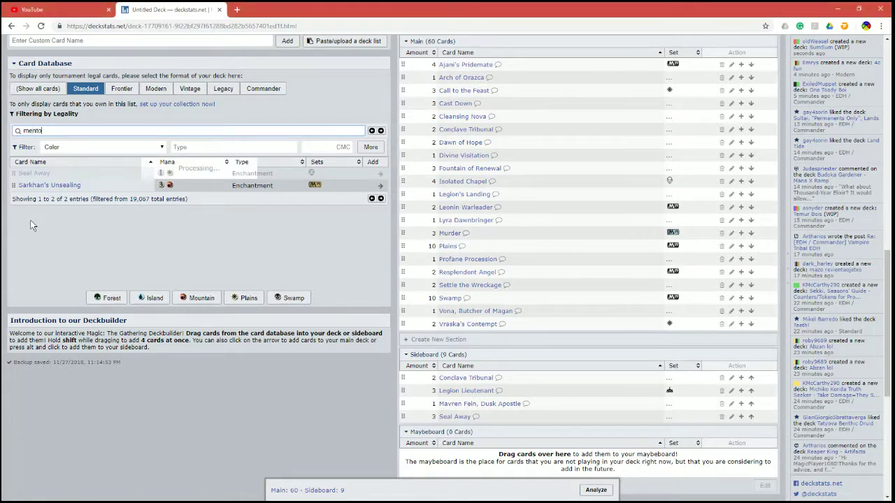
drag(76, 180, 548, 402)
click(740, 403)
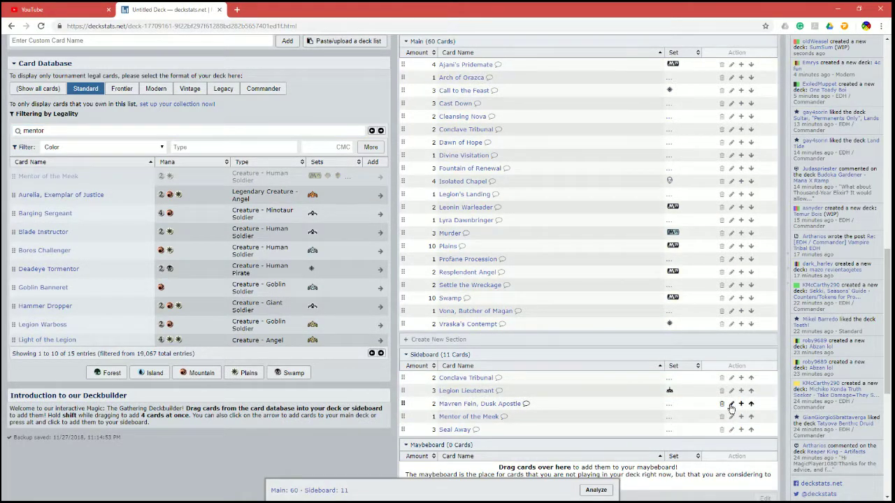
click(732, 404)
click(385, 224)
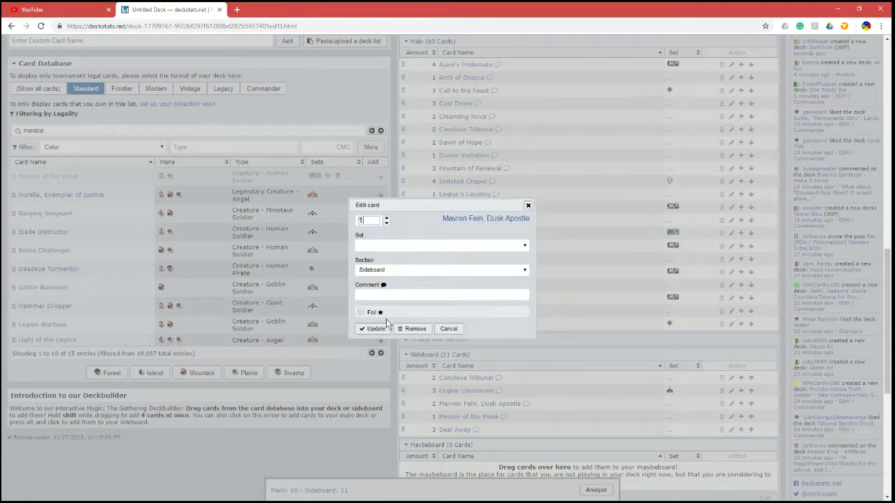
click(374, 328)
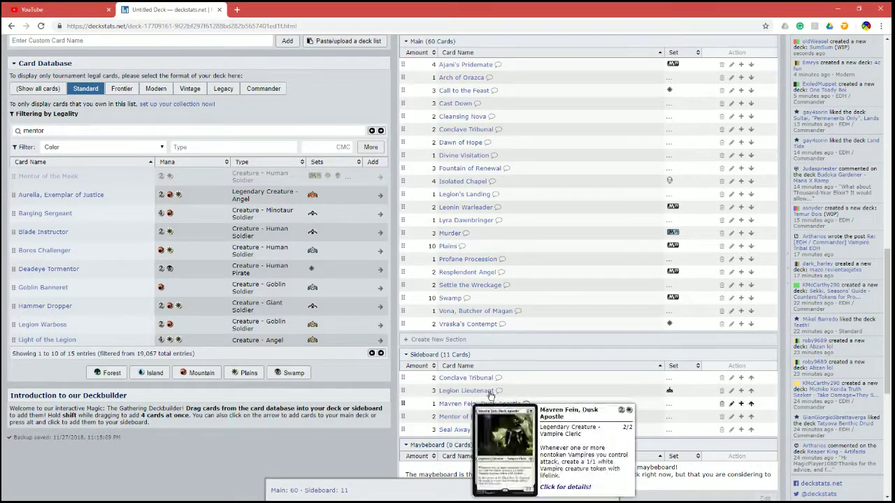
Search the card database for "forer" and add three copies of Forerunner of the Legion to the sideboard.
drag(54, 130, 4, 136)
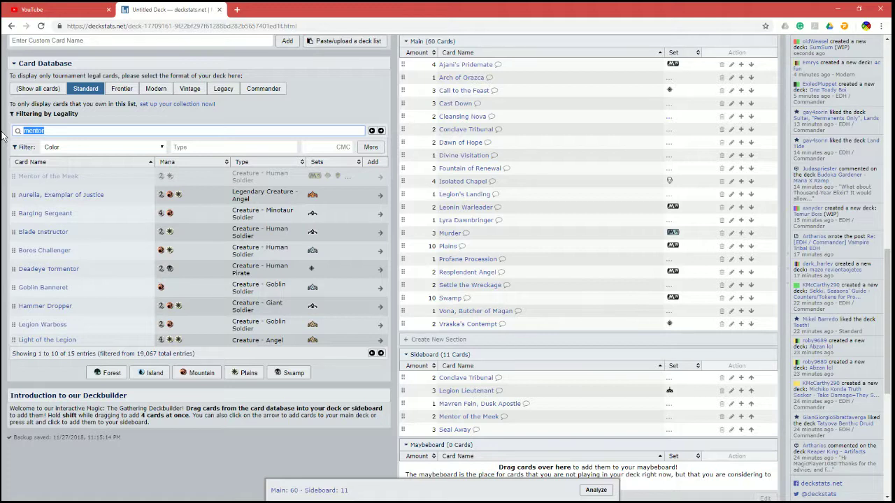
text(forer)
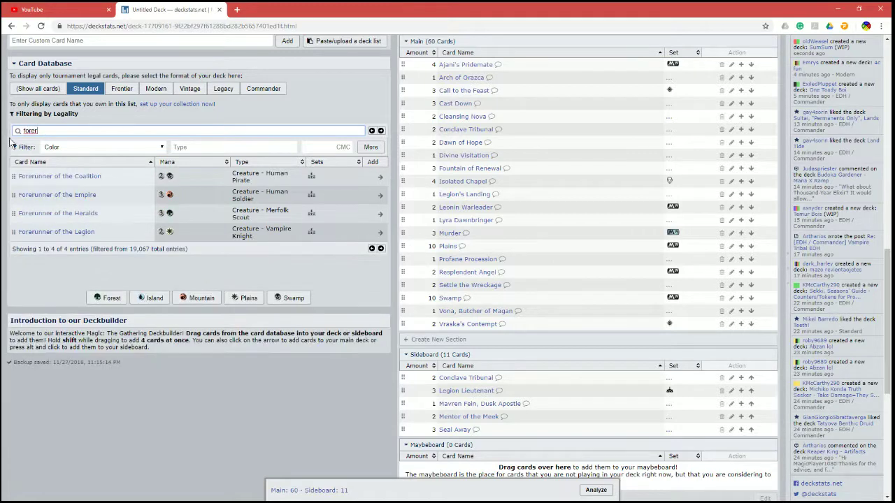
drag(83, 236, 570, 389)
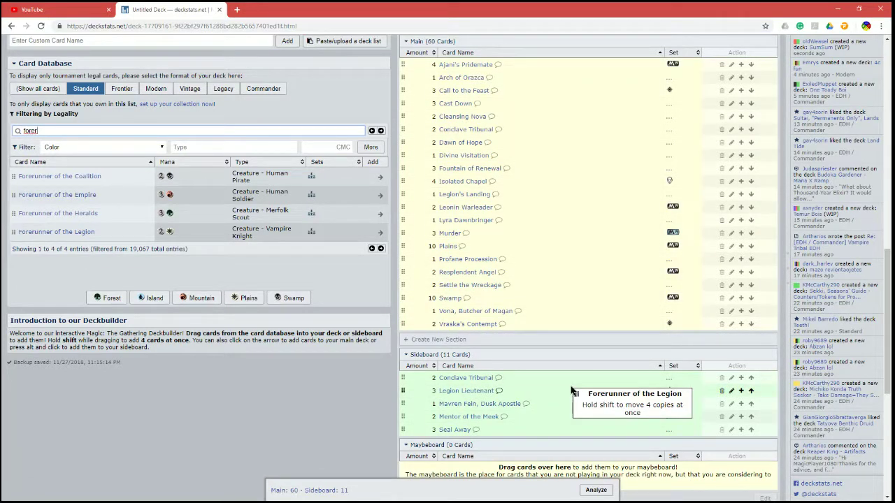
drag(570, 389, 574, 385)
click(740, 391)
click(741, 391)
Search the card database for "vamp" and add one Bishop of Binding from the second page of results to the sideboard.
drag(83, 131, 4, 133)
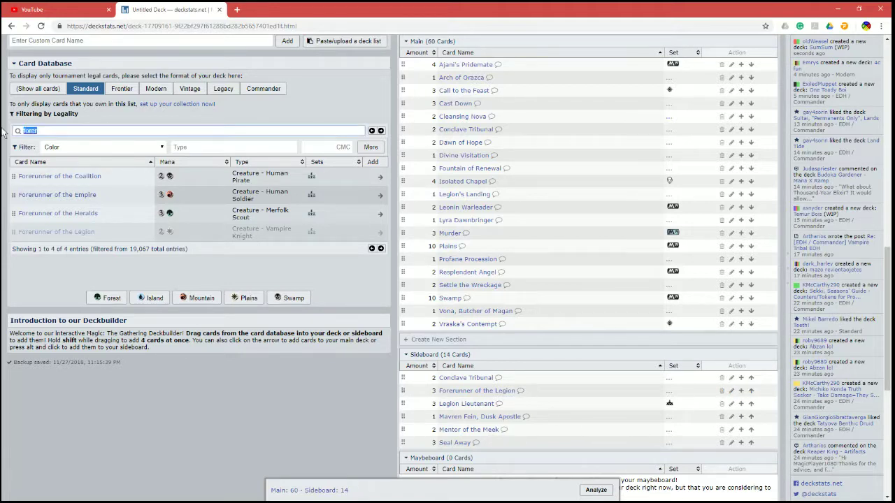
text(vam)
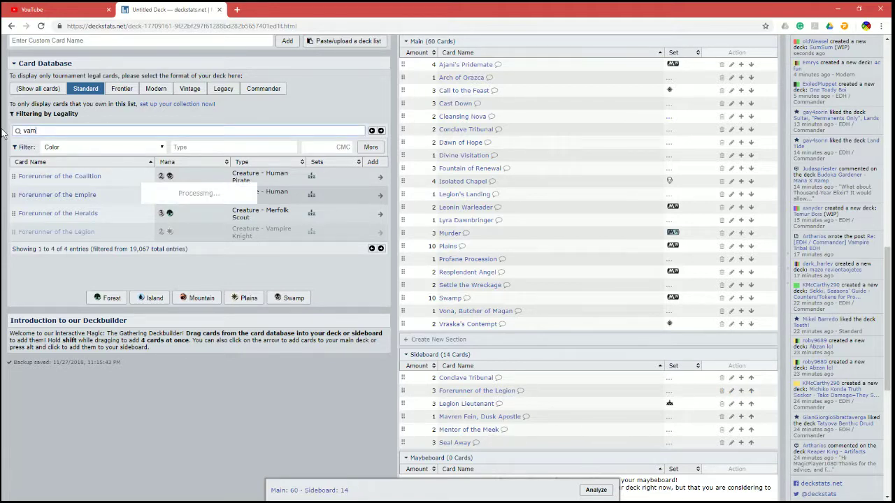
text(p)
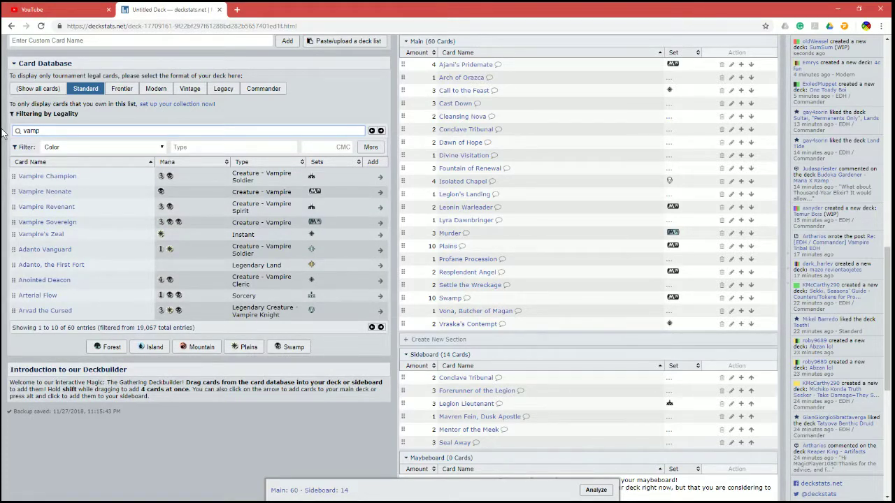
click(380, 328)
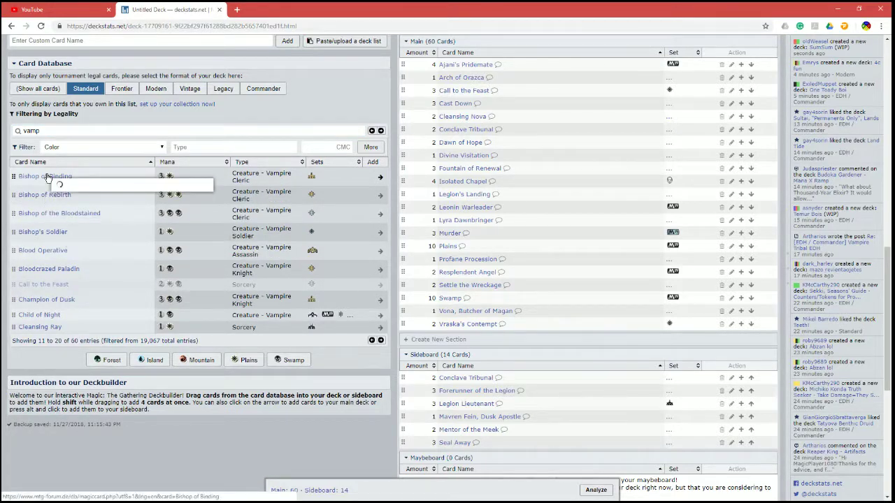
mouse_move(48, 177)
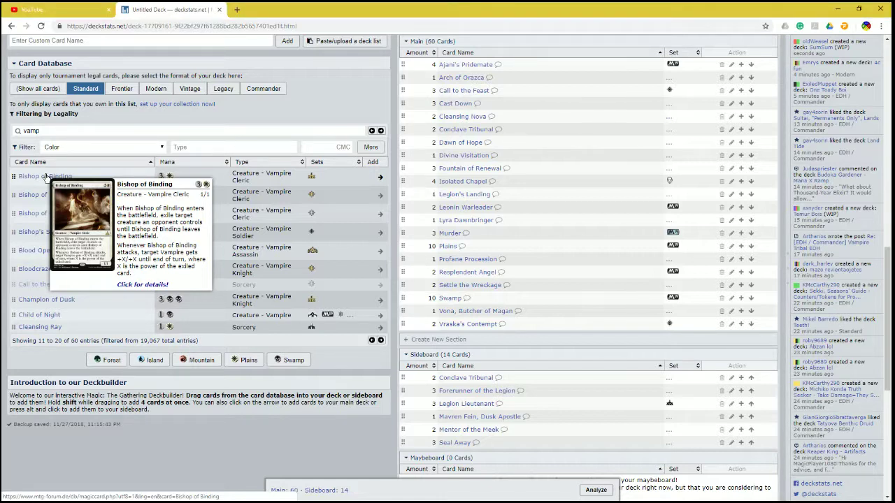
drag(45, 176, 576, 404)
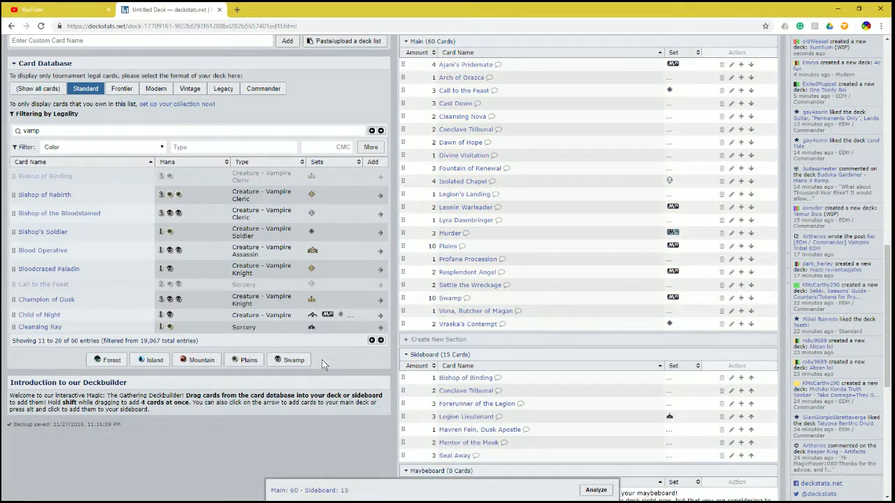
Search the card database for "spy" and add two copies of Sorcerous Spyglass to the sideboard.
mouse_move(479, 132)
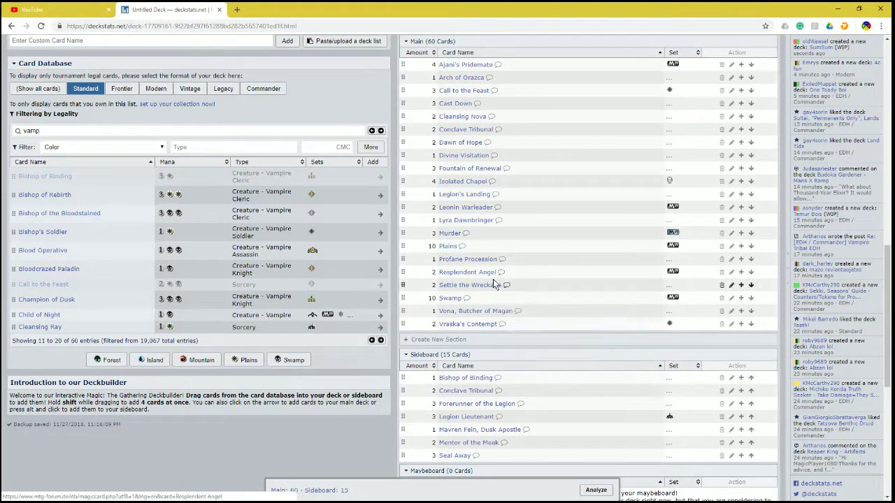
mouse_move(485, 265)
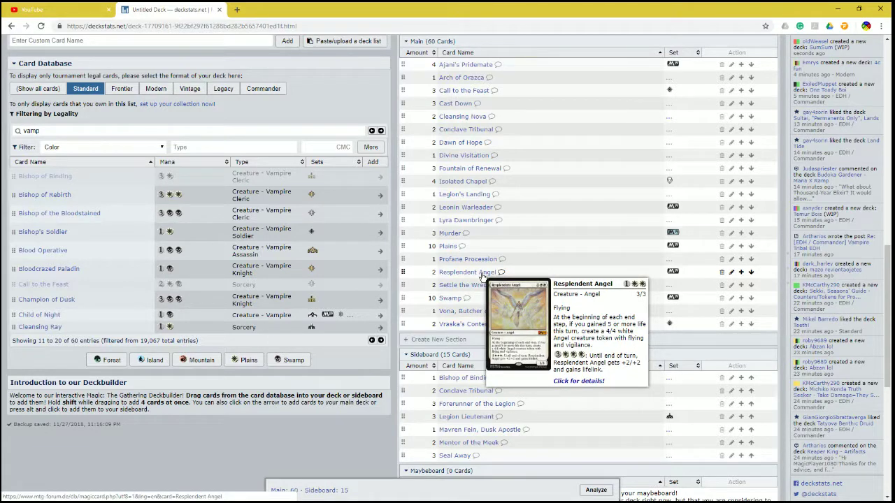
mouse_move(500, 316)
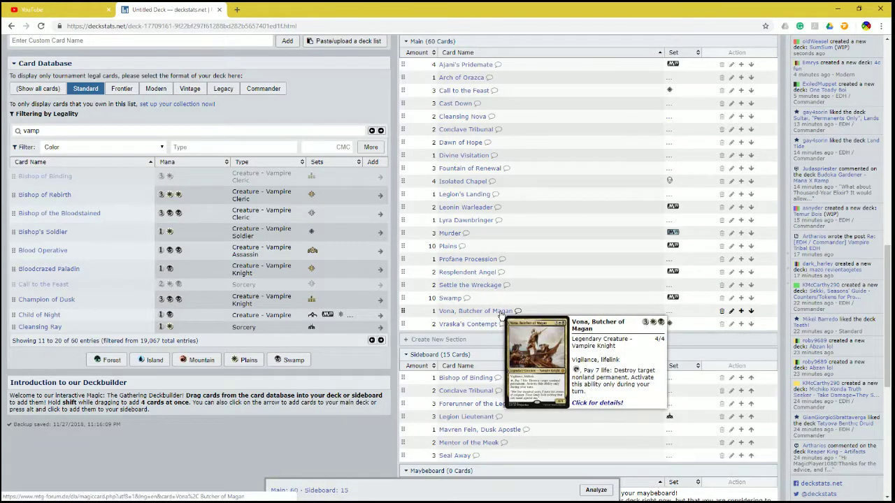
mouse_move(479, 331)
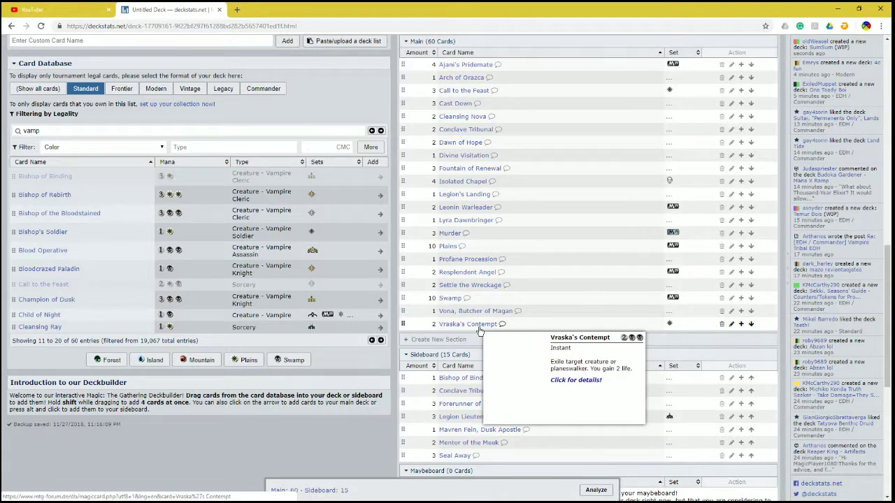
drag(72, 131, 4, 137)
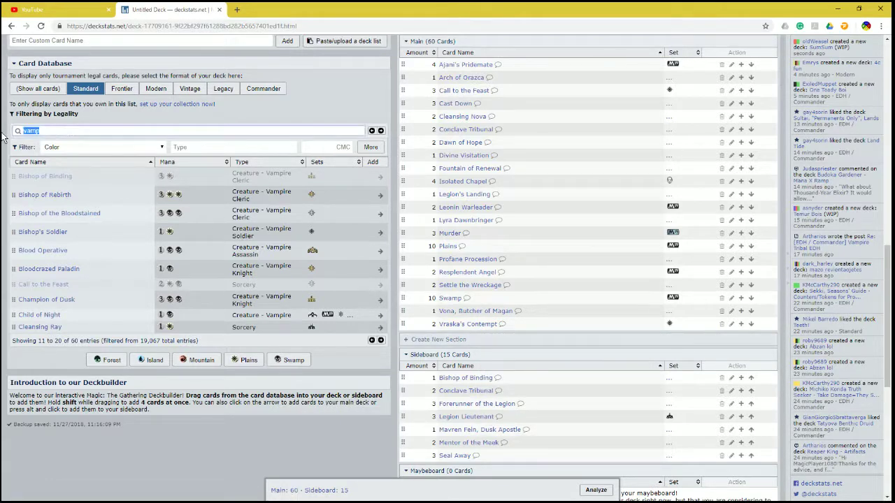
text(spy)
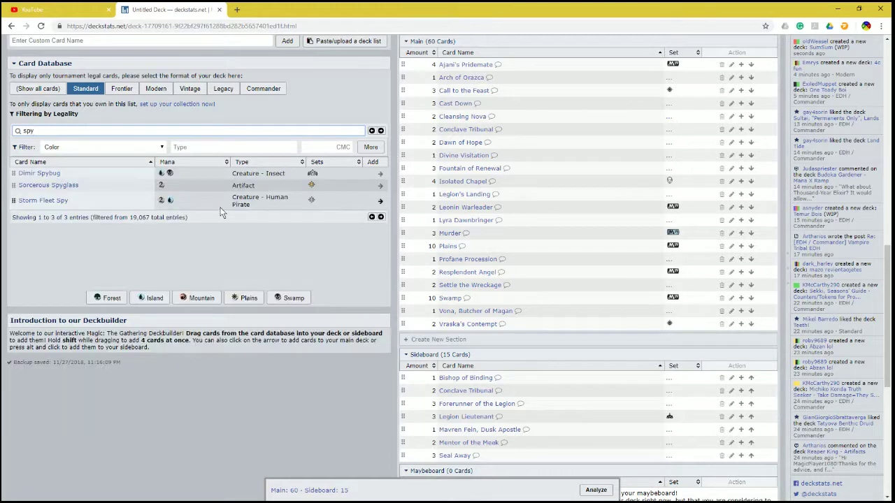
mouse_move(51, 186)
drag(51, 185, 570, 383)
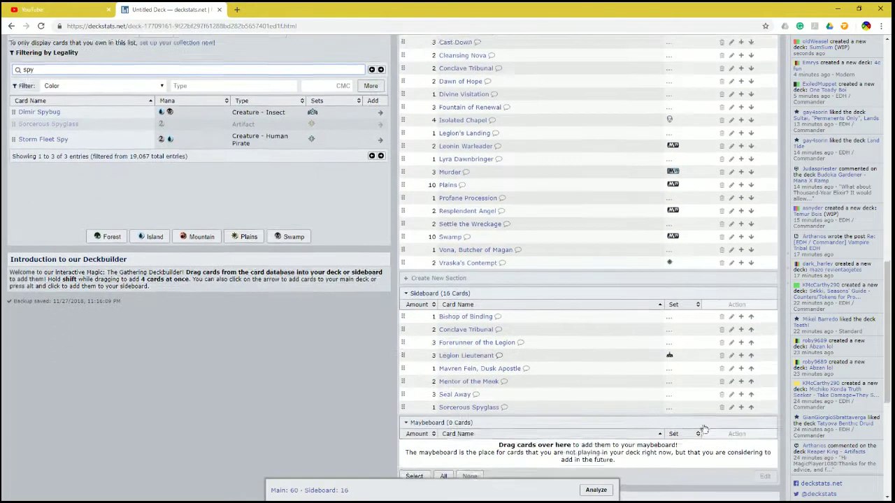
scroll(730, 412, down, 1)
click(740, 407)
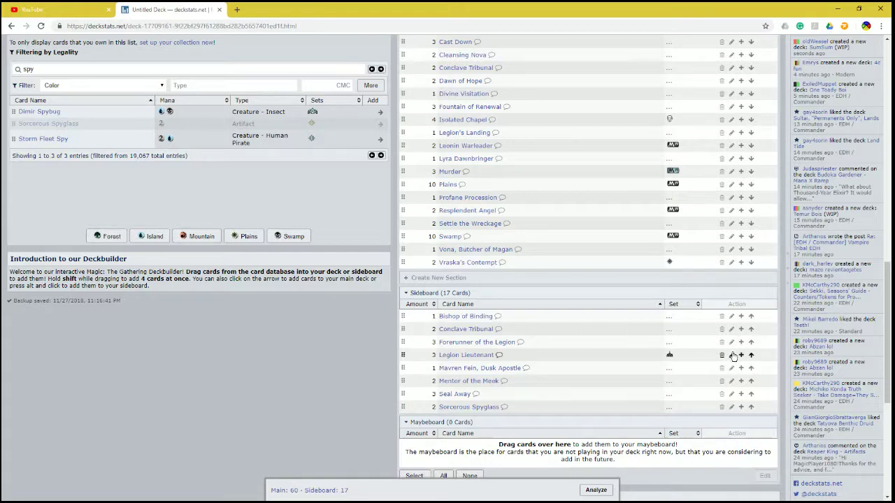
Reduce the sideboard's Legion Lieutenant to two copies and its Conclave Tribunal to one copy.
click(731, 354)
click(387, 223)
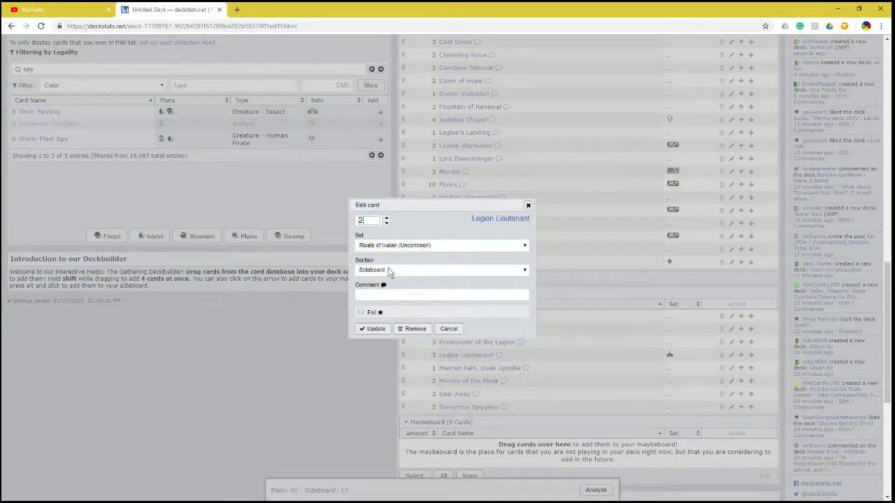
click(372, 328)
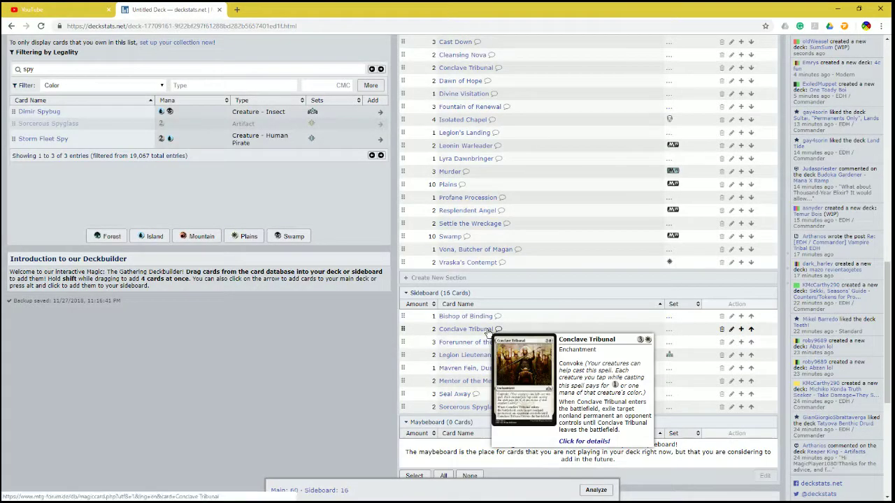
click(731, 329)
click(387, 223)
click(372, 329)
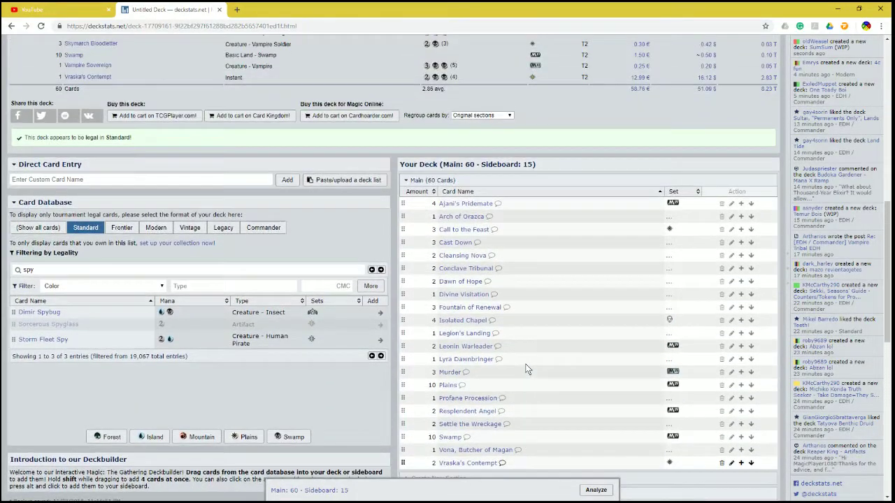
Run the deck analysis on the revised list and review its mana curve, distribution charts and card table.
scroll(526, 358, down, 4)
scroll(526, 357, down, 4)
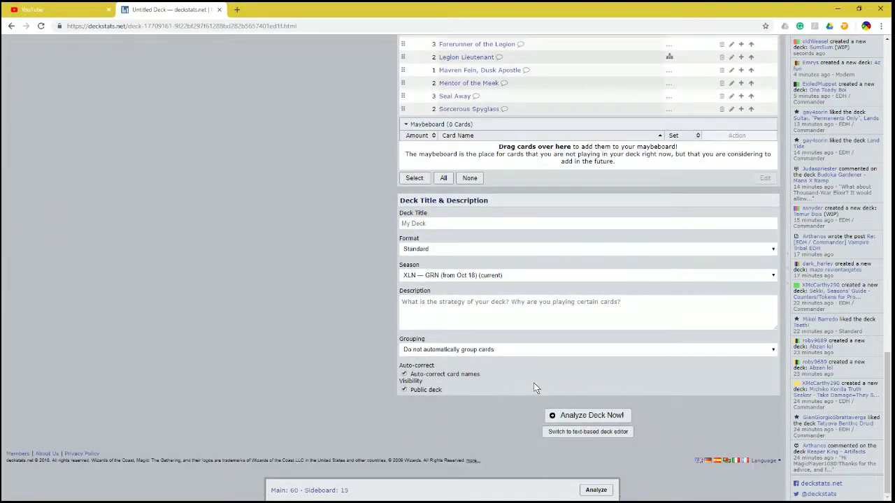
click(571, 415)
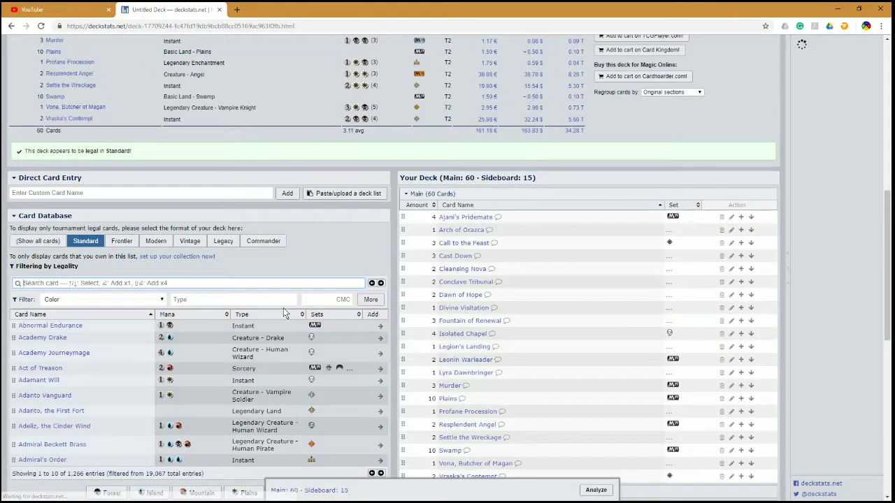
mouse_move(462, 222)
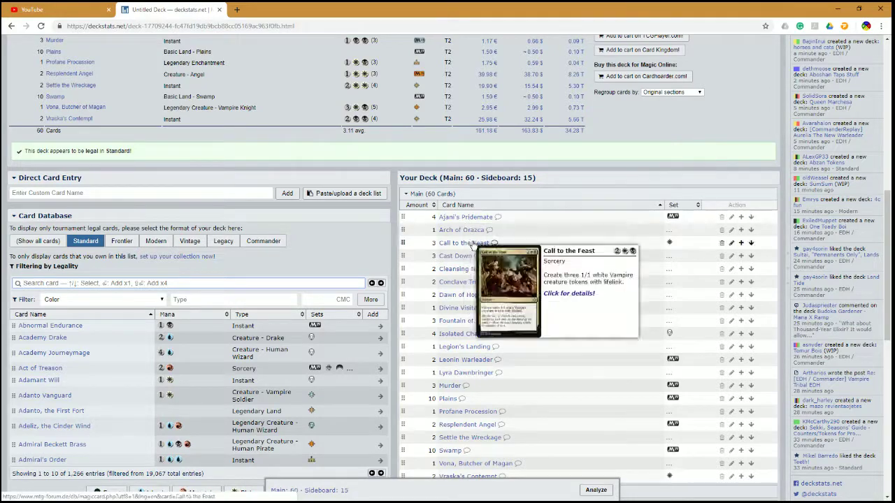
scroll(504, 276, up, 5)
scroll(503, 276, up, 2)
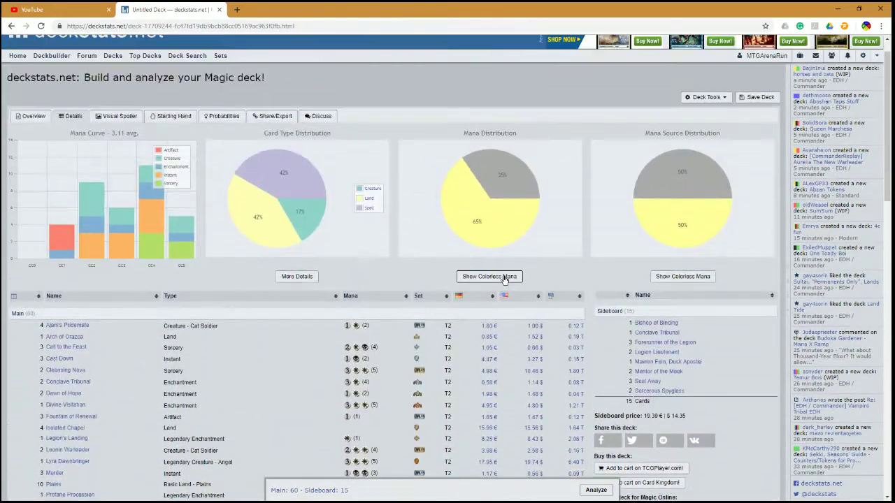
scroll(503, 276, down, 4)
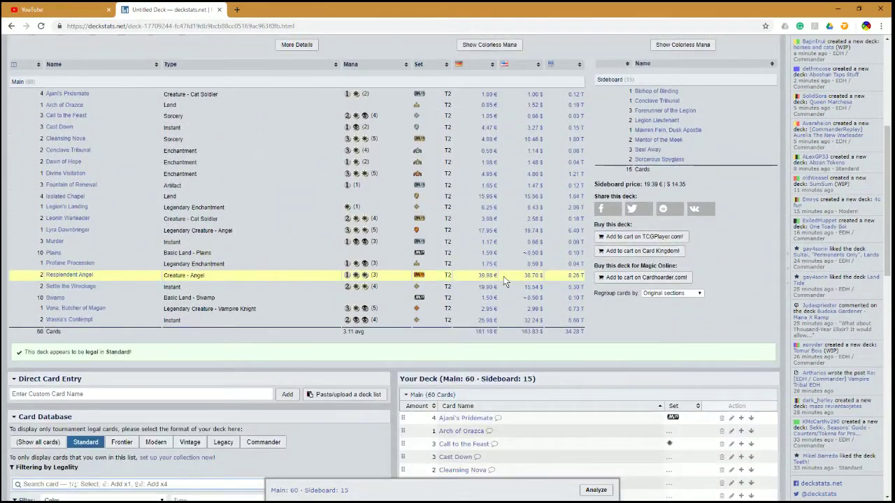
Search the card database for "eldest" and replace the sideboard's Mentor of the Meek with two copies of The Eldest Reborn.
scroll(504, 276, down, 1)
scroll(505, 281, down, 3)
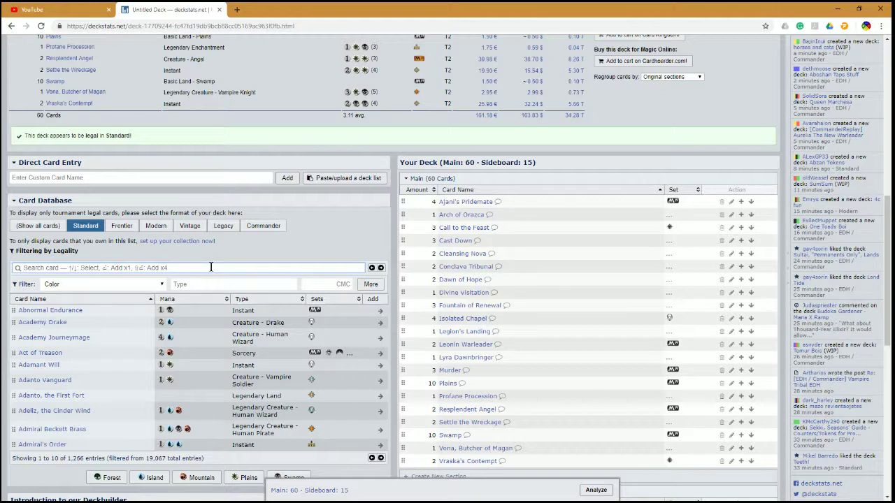
text(eldest)
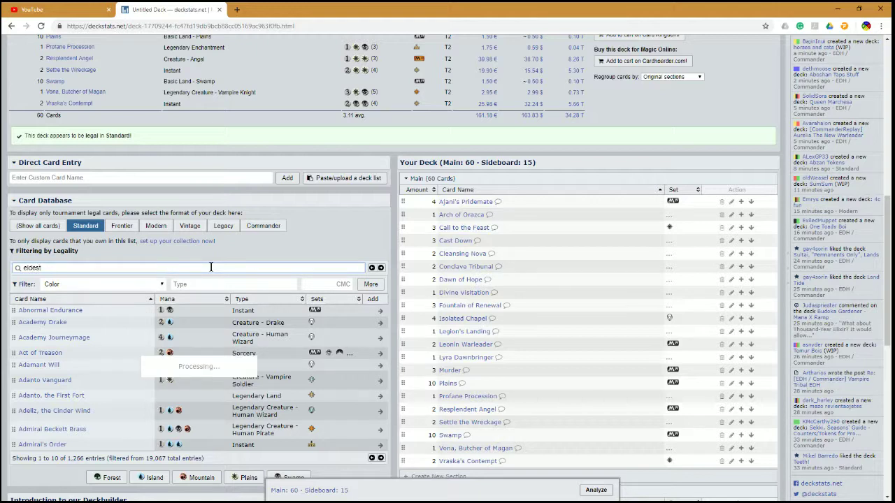
scroll(549, 288, down, 3)
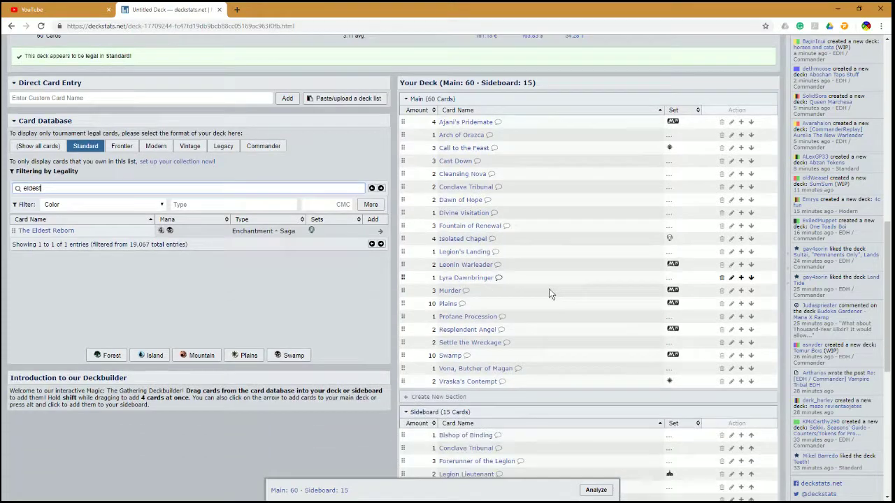
scroll(550, 292, up, 1)
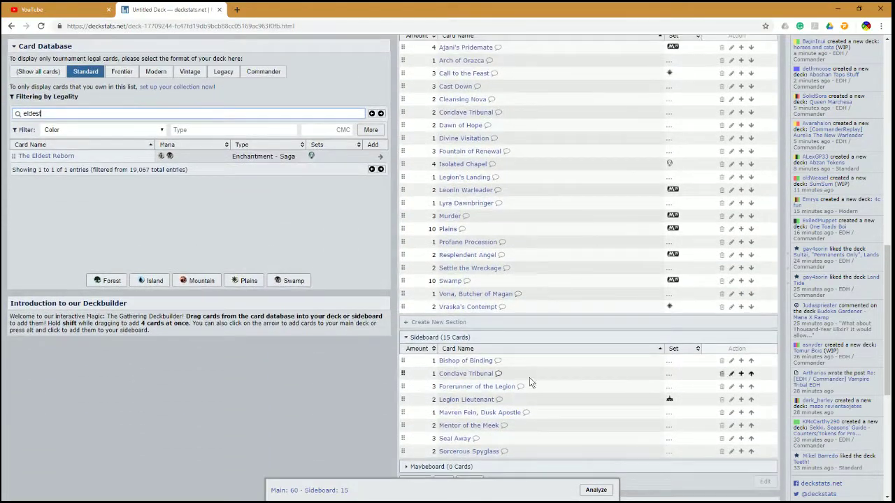
click(722, 425)
drag(54, 156, 559, 410)
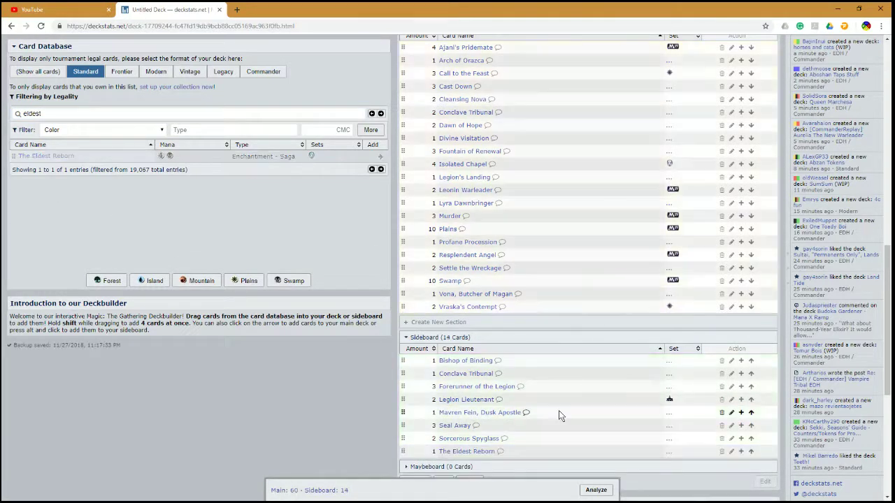
click(741, 452)
Search the card database for "historic" and filter the results by color to white and black cards.
double_click(57, 114)
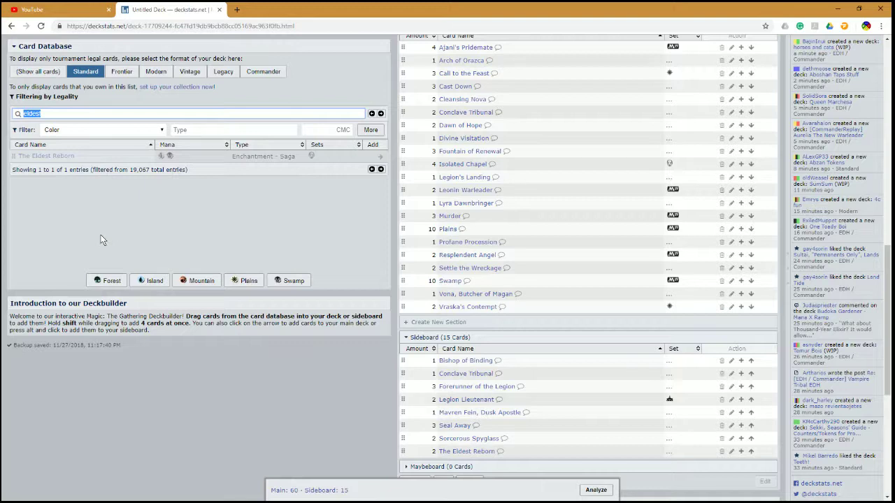
text(hi)
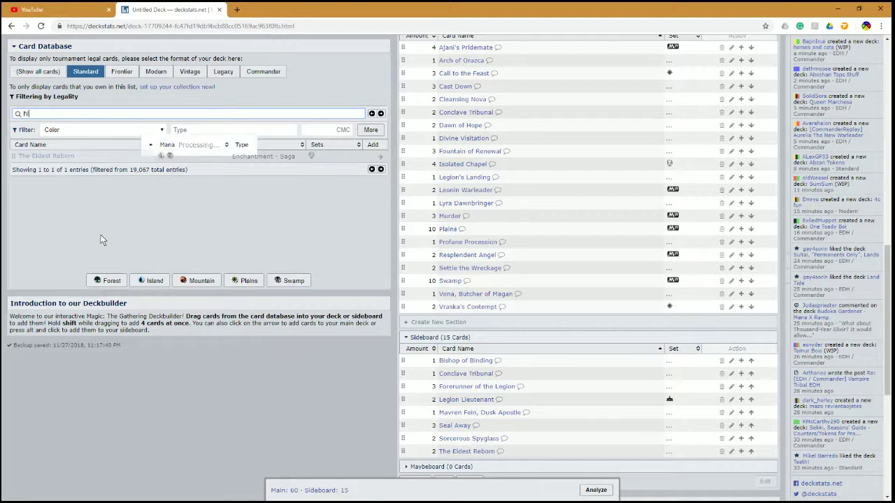
text(storic)
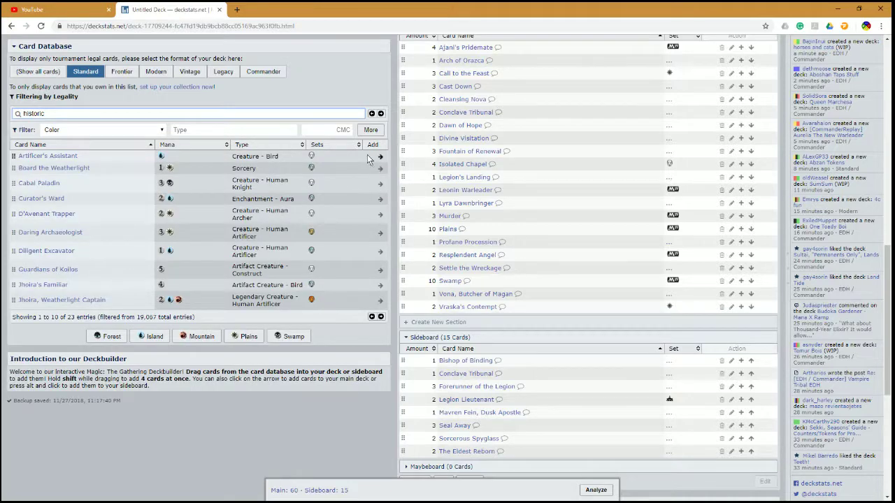
click(373, 130)
click(419, 241)
click(374, 242)
click(480, 230)
click(481, 246)
click(457, 349)
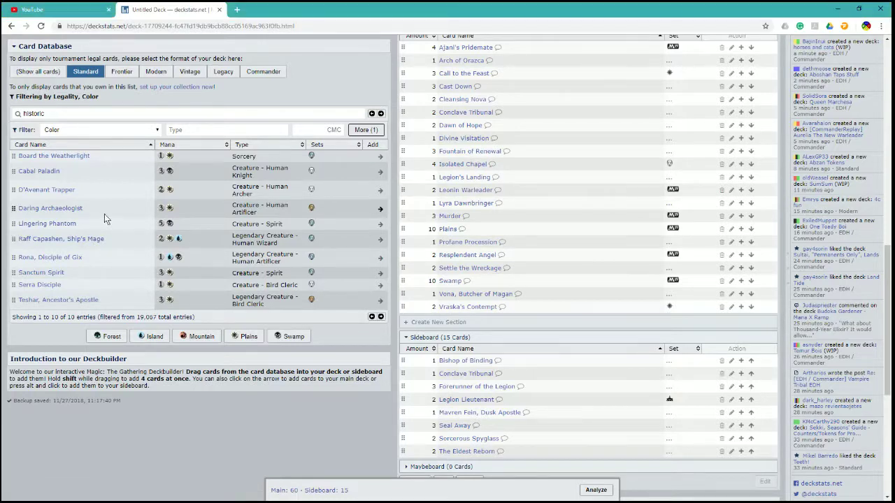
Read the card previews of historic cards such as Board the Weatherlight, Lingering Phantom, Teshar, Sanctum Spirit and Cabal Paladin.
mouse_move(81, 158)
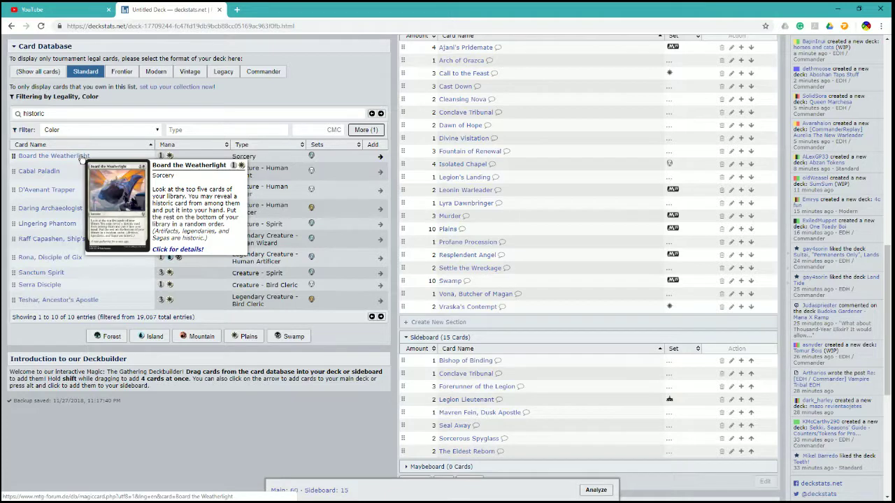
mouse_move(59, 225)
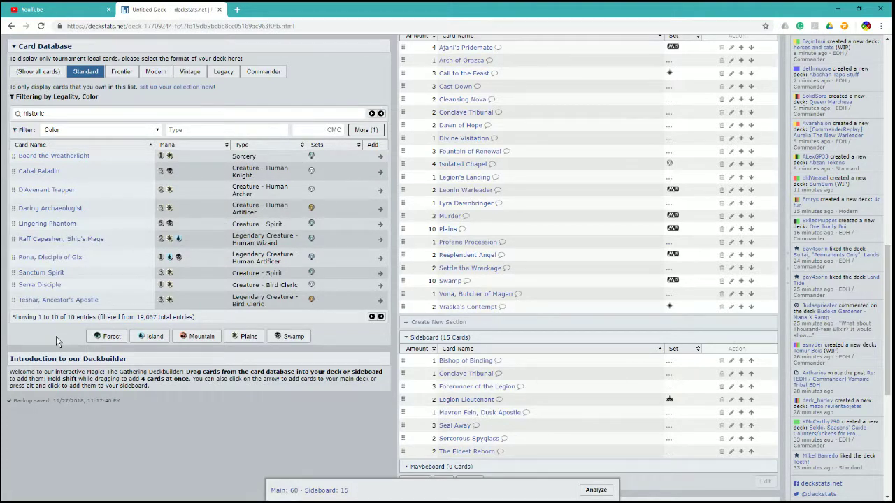
mouse_move(68, 301)
mouse_move(60, 273)
mouse_move(49, 175)
scroll(498, 367, down, 2)
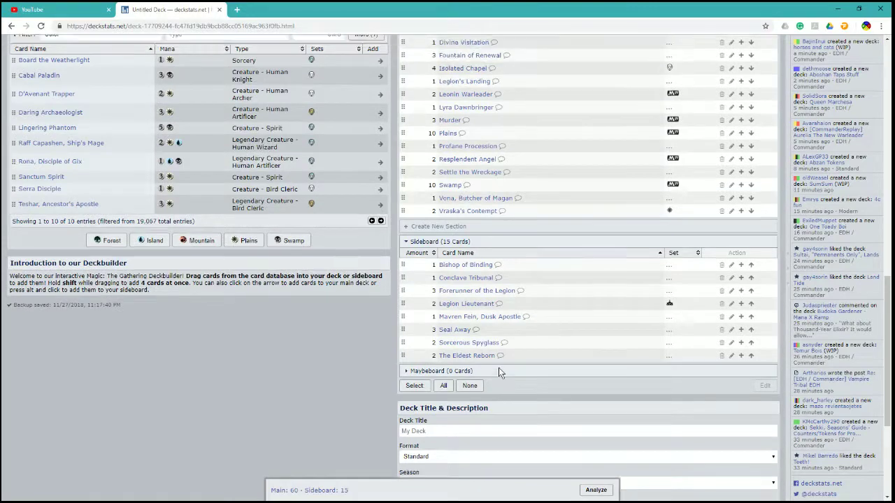
scroll(499, 368, up, 5)
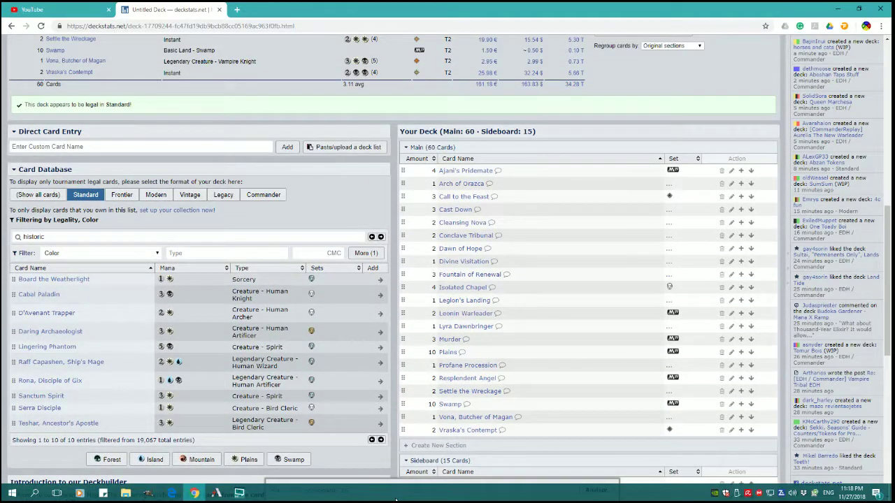
key(alt+Tab)
key(alt+Tab)
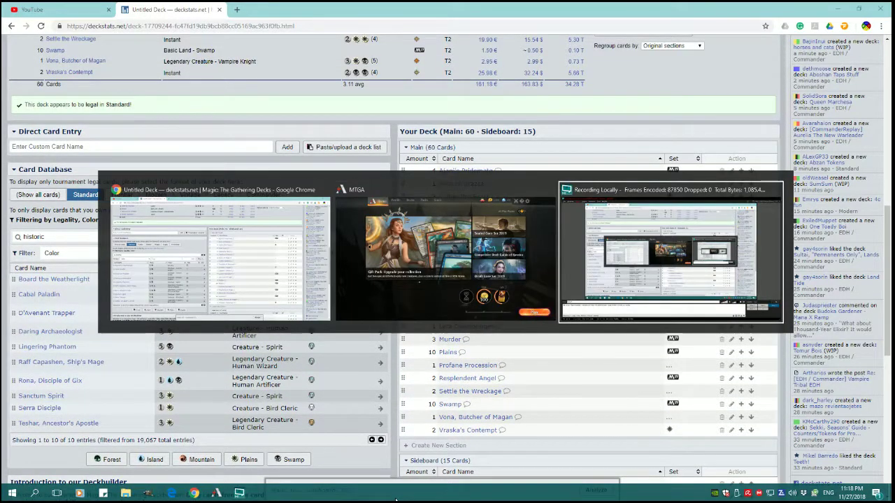
key(alt+Tab)
Compare the mana distribution with the mana sources and set the main deck's Plains to 14 copies.
scroll(531, 419, down, 5)
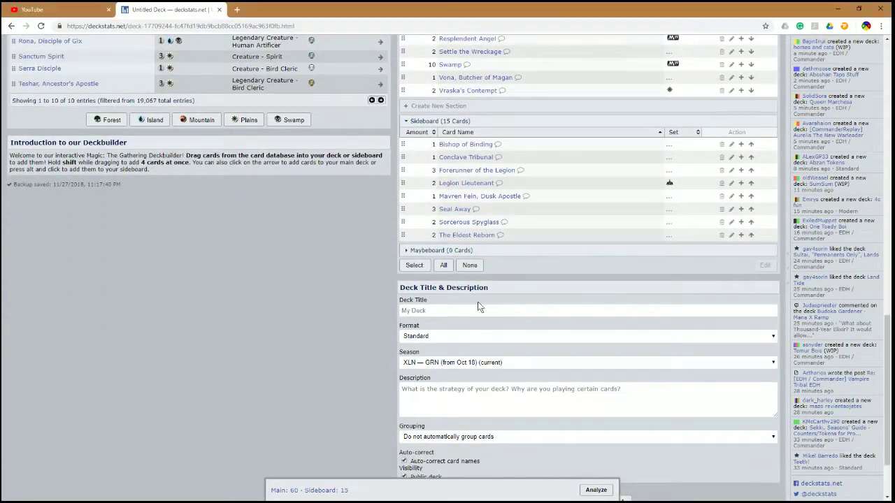
scroll(478, 306, up, 10)
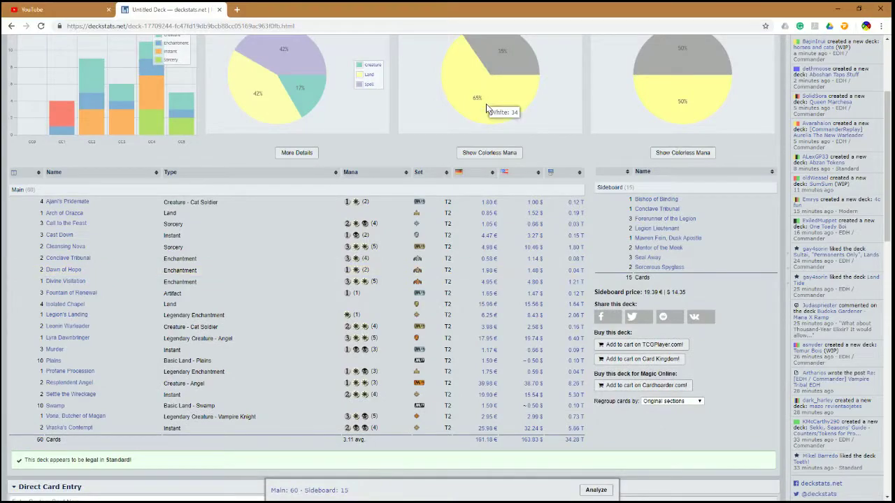
scroll(493, 253, down, 7)
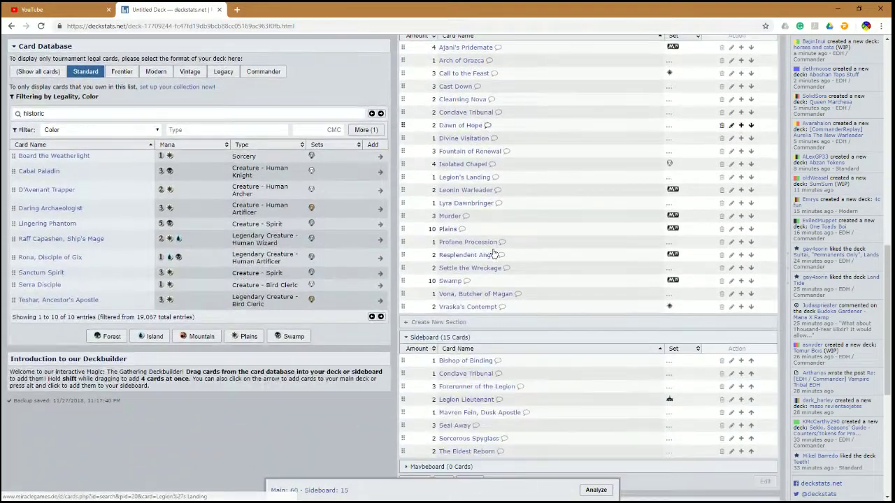
scroll(494, 253, up, 1)
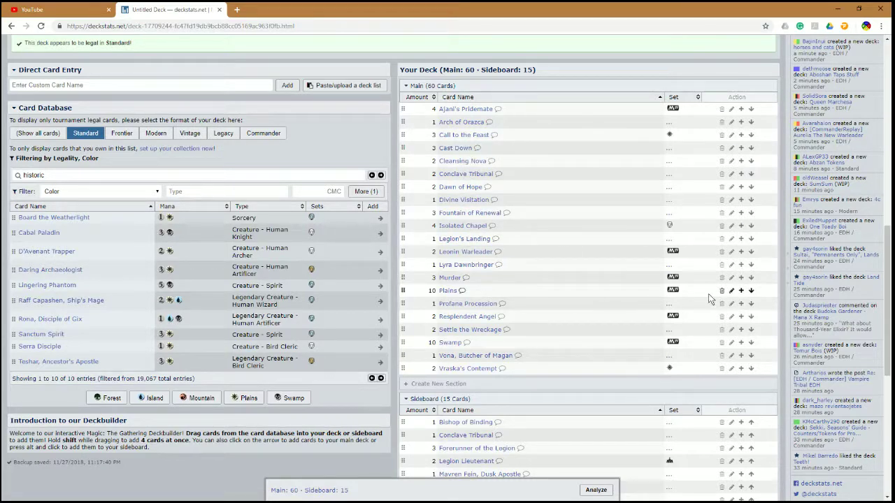
click(731, 290)
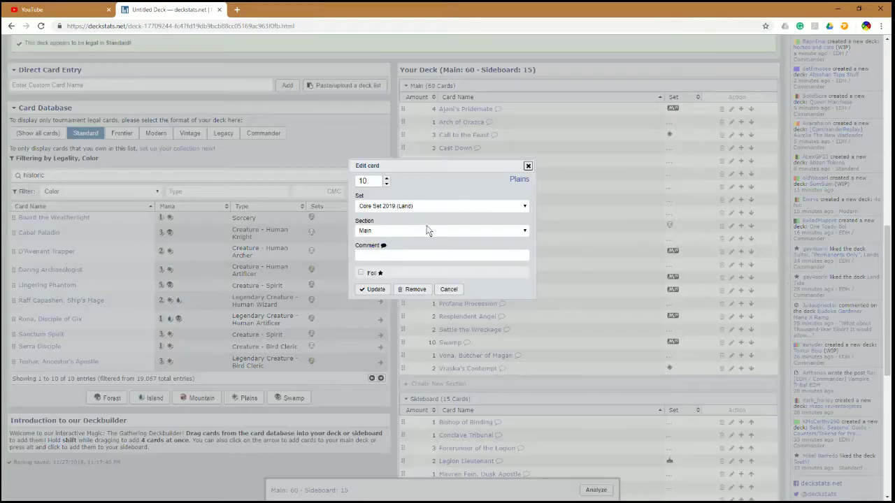
click(386, 178)
click(385, 178)
click(385, 178)
click(386, 178)
click(372, 289)
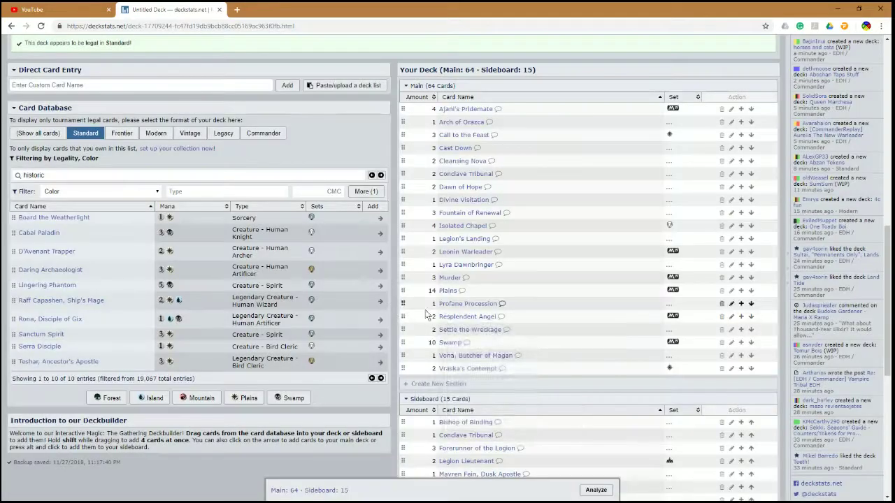
Set the main deck's Swamp to 6 copies.
click(731, 342)
click(386, 223)
click(386, 223)
click(386, 222)
click(386, 222)
click(373, 329)
Run the deck analysis on the rebalanced lands and review the mana distribution and mana source charts.
scroll(444, 323, down, 5)
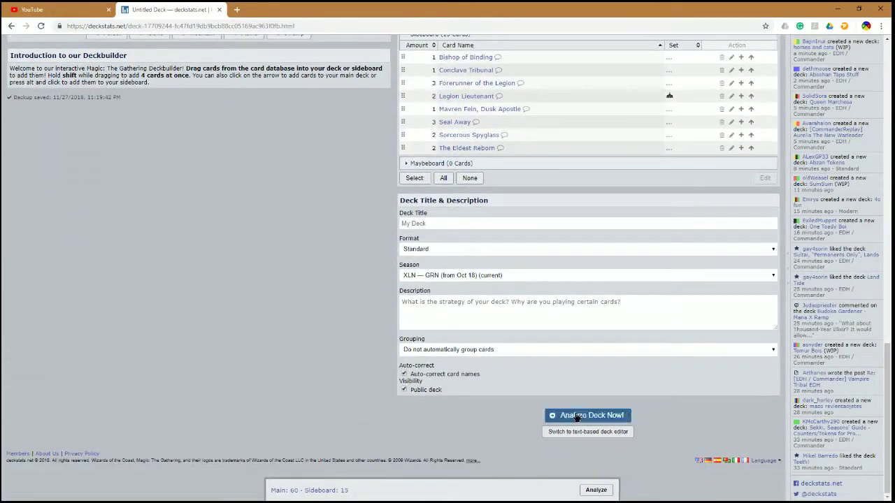
click(577, 417)
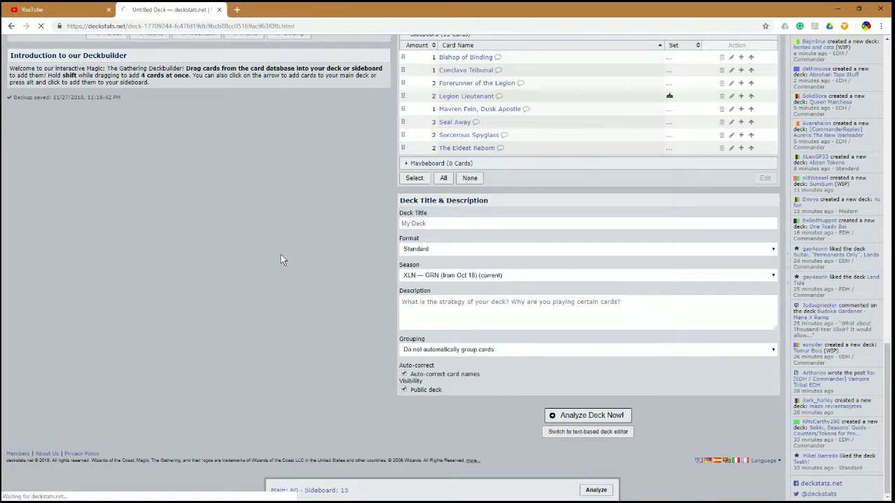
scroll(281, 255, up, 5)
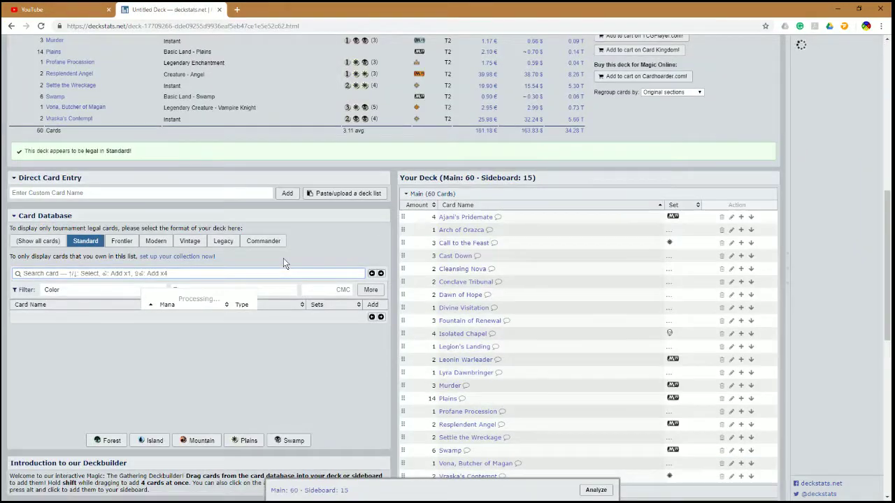
scroll(339, 255, up, 6)
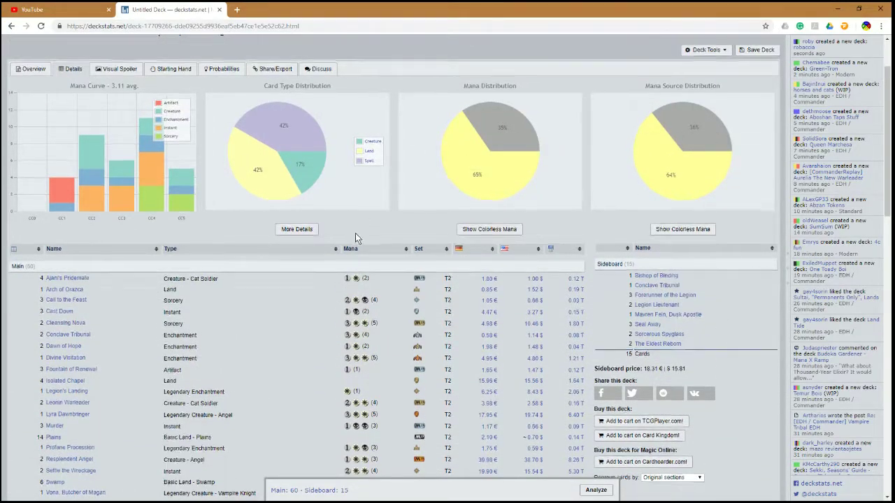
Title the deck "Eternal Thirst v2.0 Control Version" and save it as a new public Standard deck.
scroll(356, 232, down, 15)
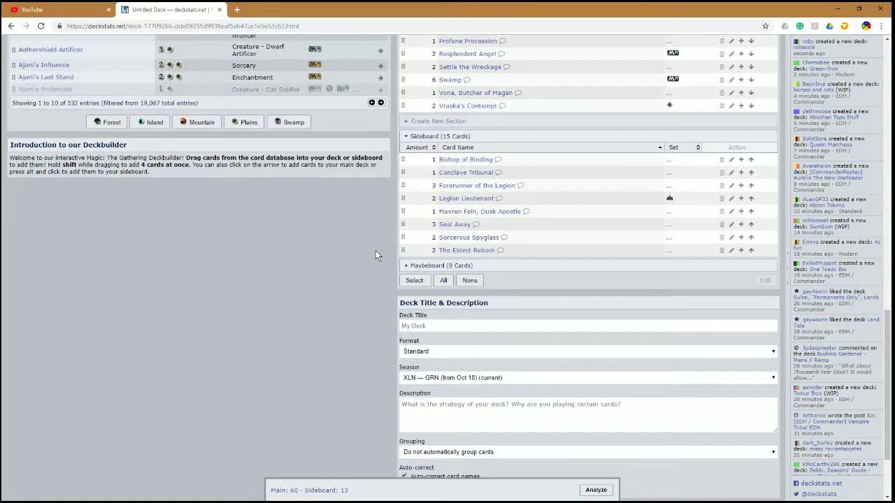
click(466, 325)
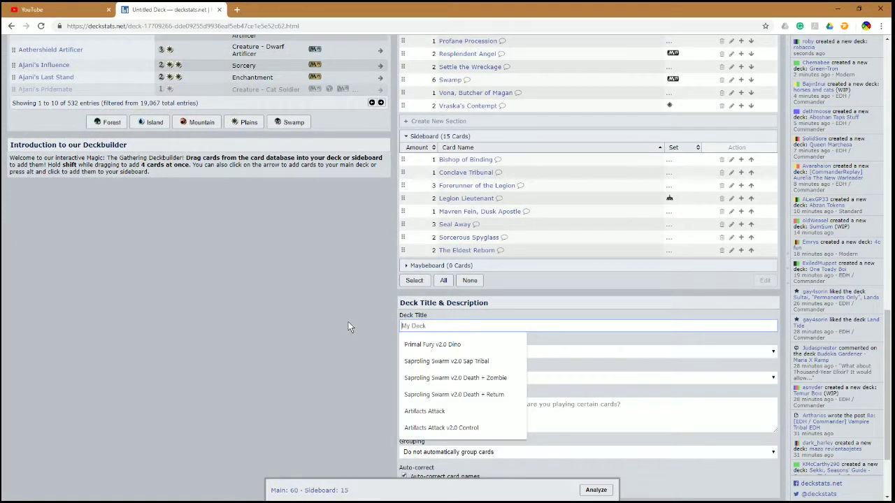
text(Eternal Thirst v)
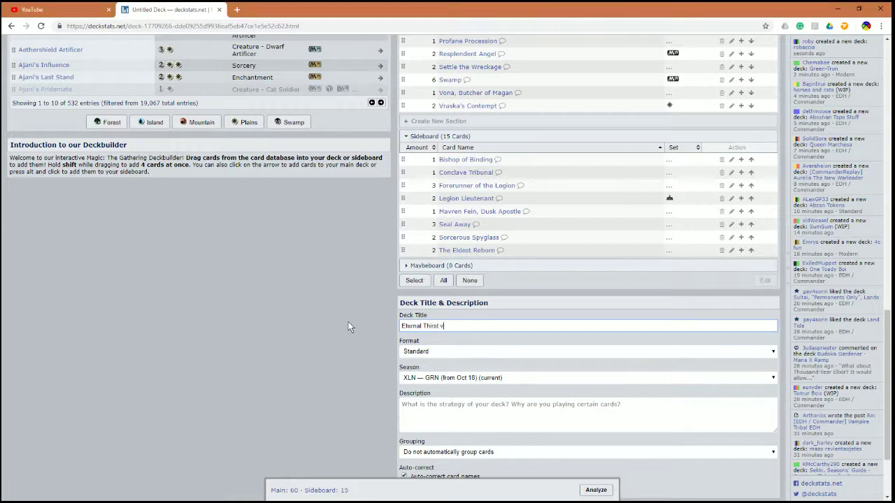
text(.0)
text(Control Version)
scroll(349, 327, down, 3)
click(571, 419)
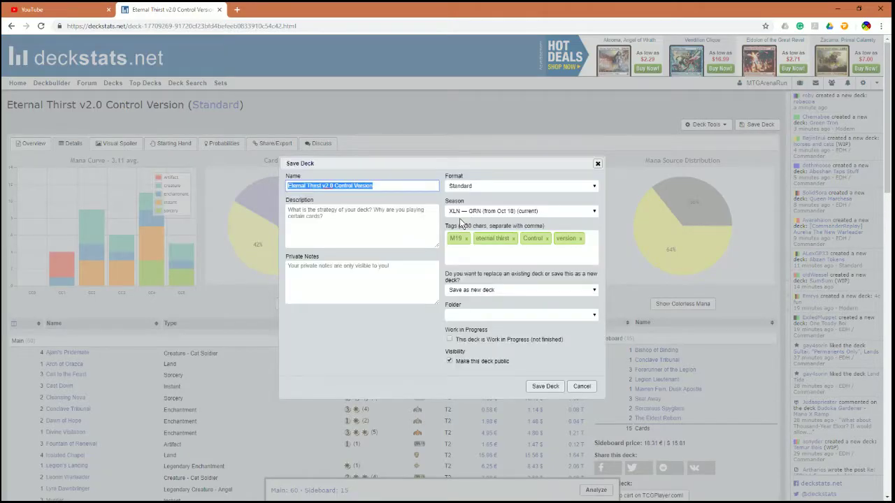
click(546, 386)
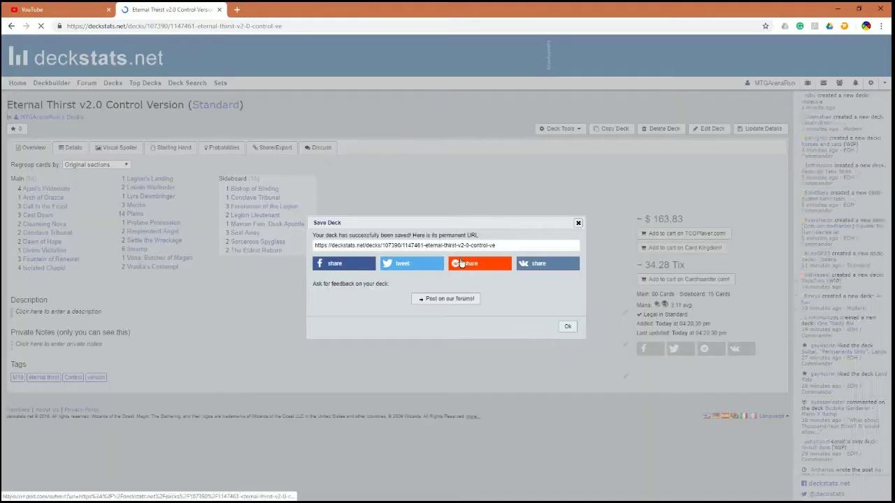
click(569, 326)
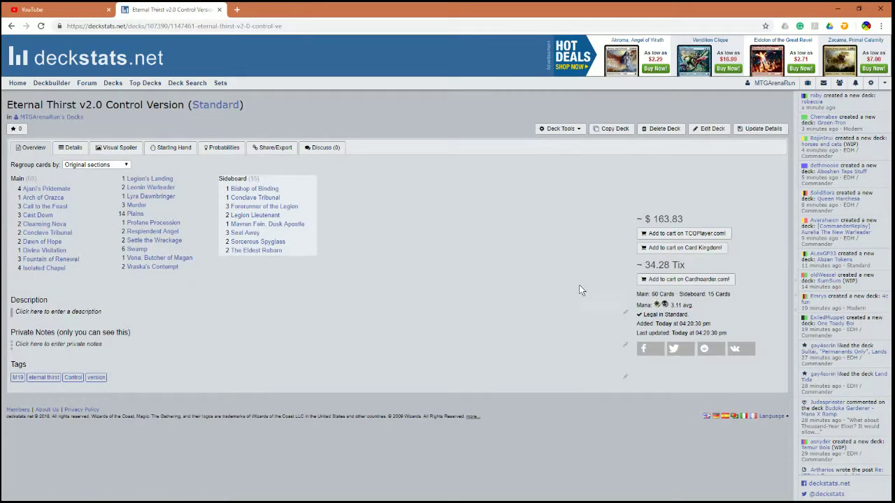
Copy the saved deck, retitle the copy "Eternal Thirst v2.0 Historic" and run its analysis.
click(603, 130)
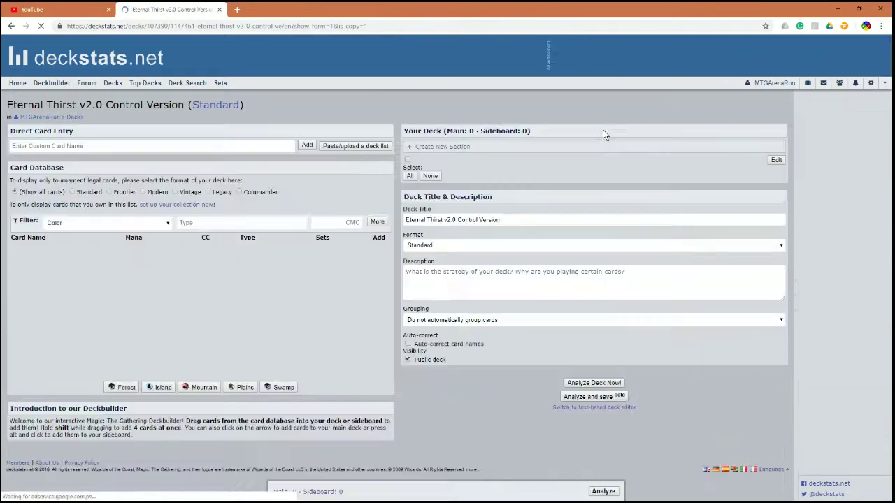
scroll(489, 208, down, 6)
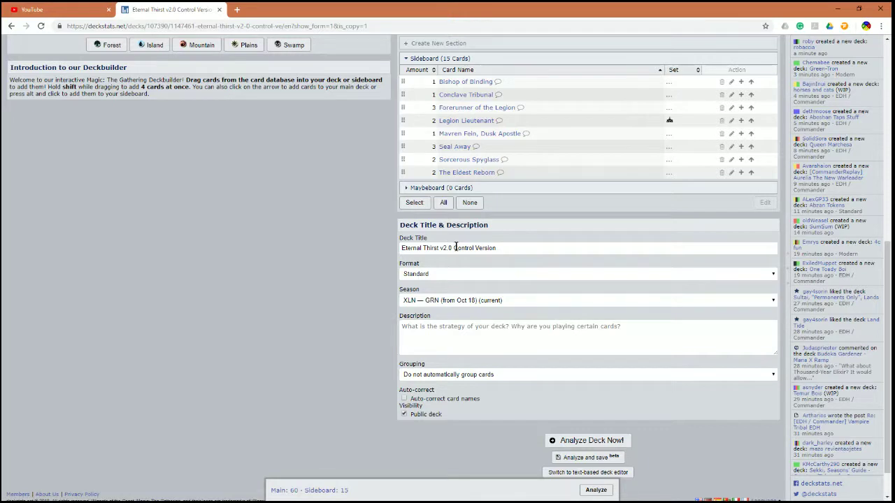
drag(455, 247, 499, 250)
key(BackSpace)
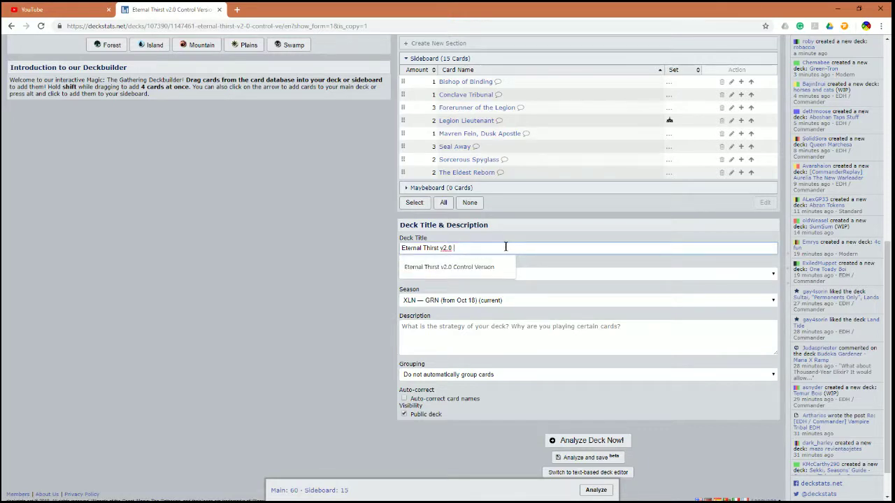
text(Historic)
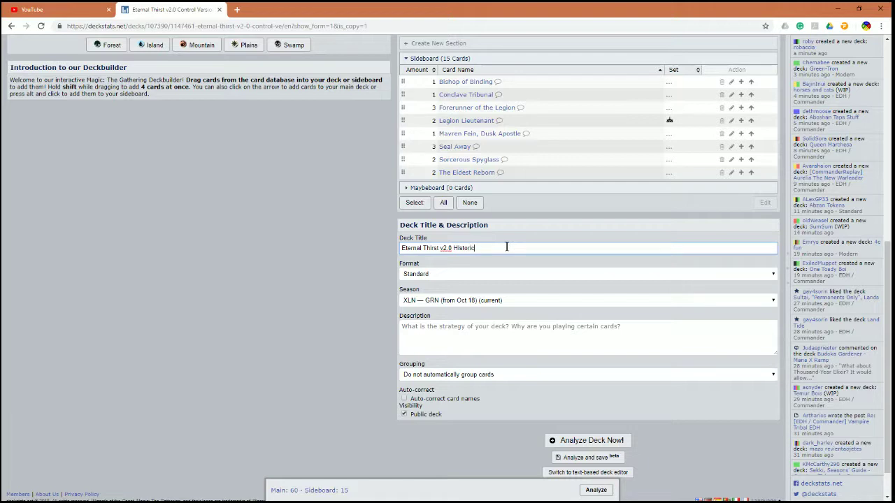
click(586, 440)
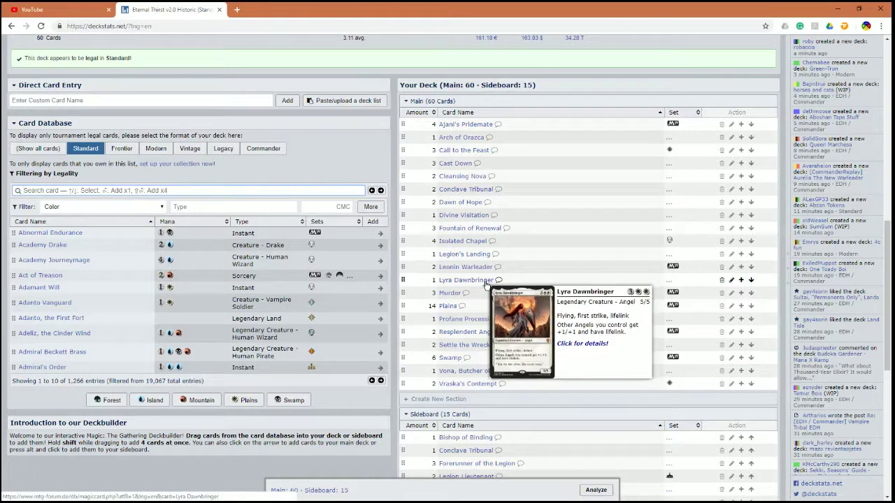
Search the card database for "saga" and add one History of Benalia to the main deck.
mouse_move(479, 321)
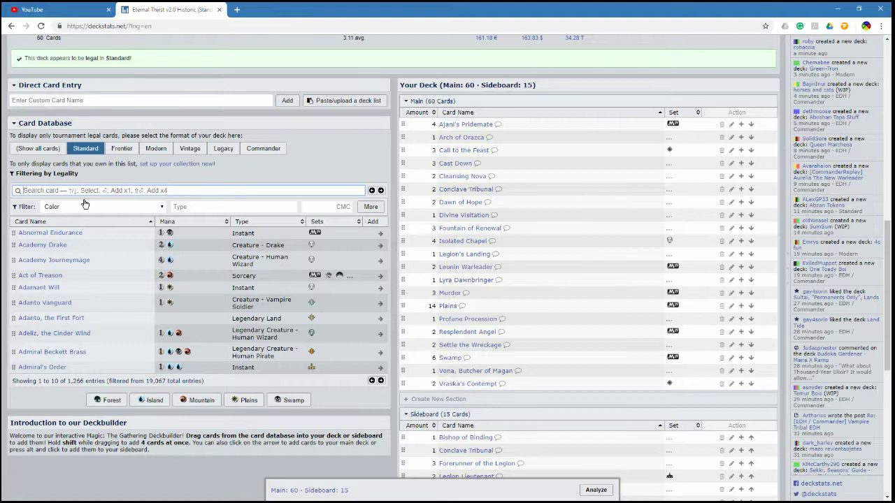
text(saga)
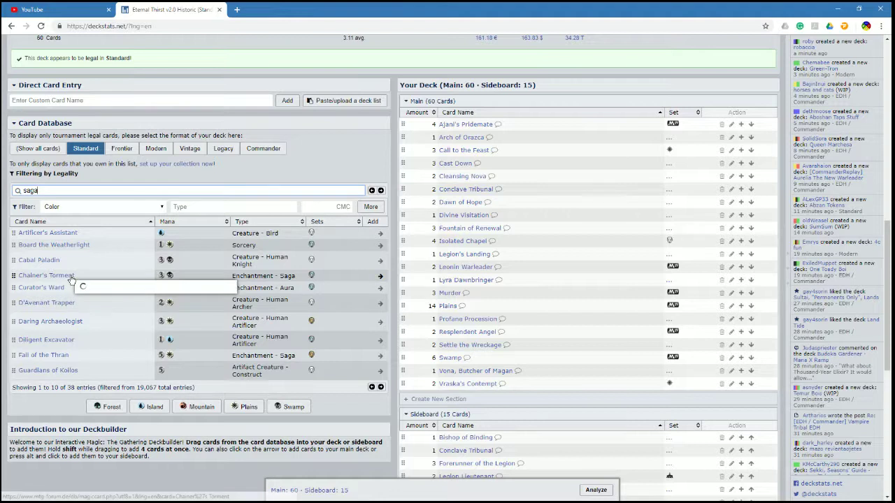
mouse_move(70, 277)
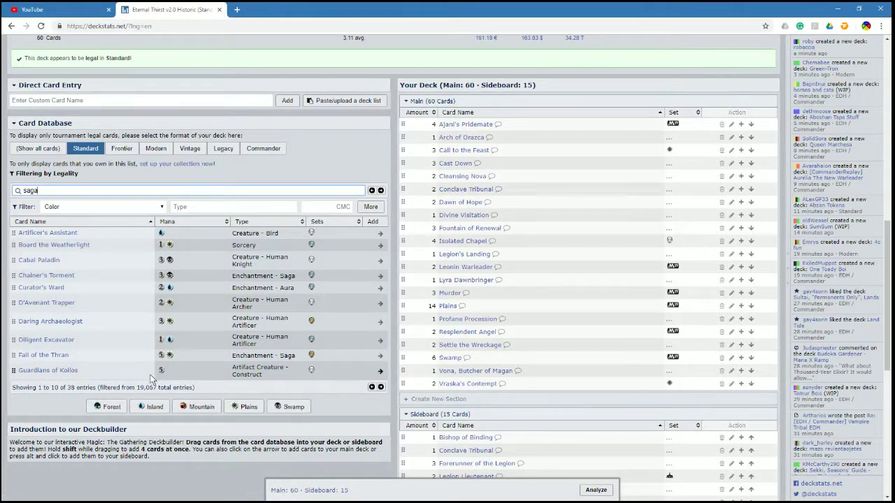
mouse_move(58, 357)
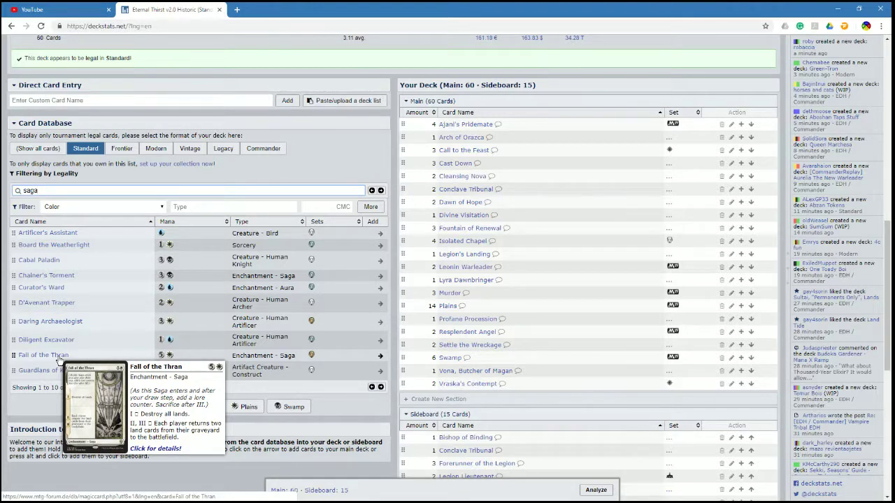
click(381, 388)
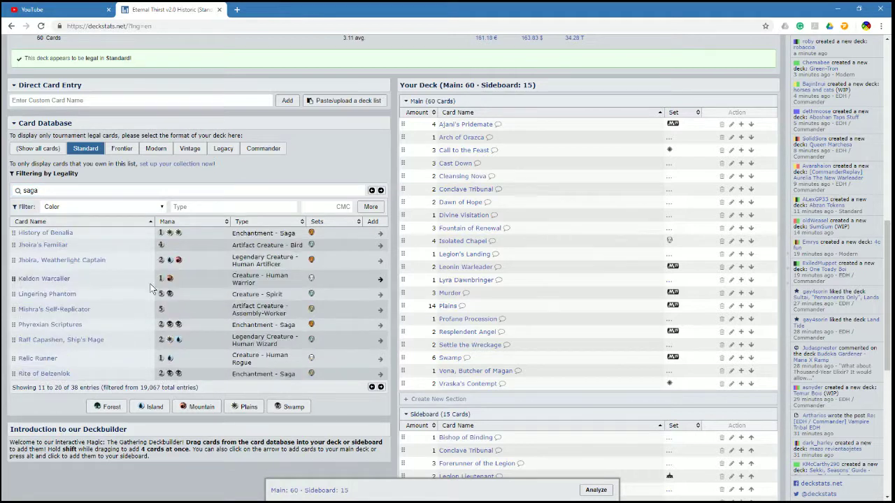
mouse_move(56, 239)
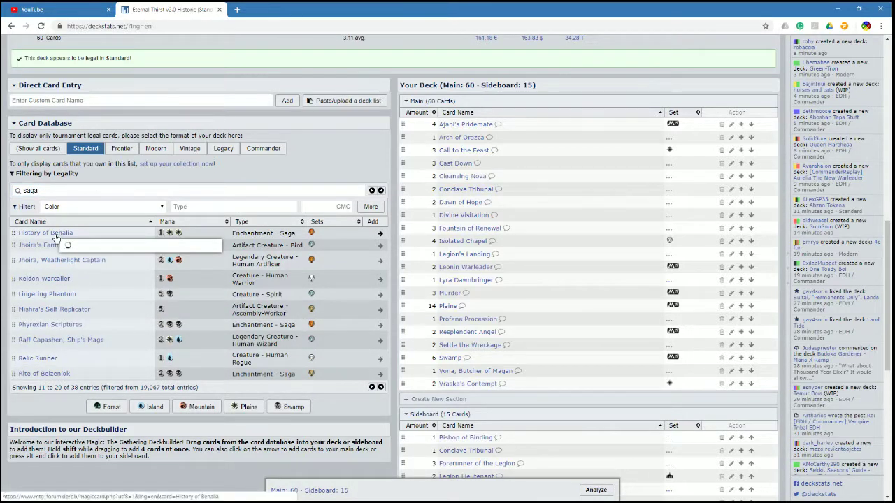
drag(56, 238, 567, 278)
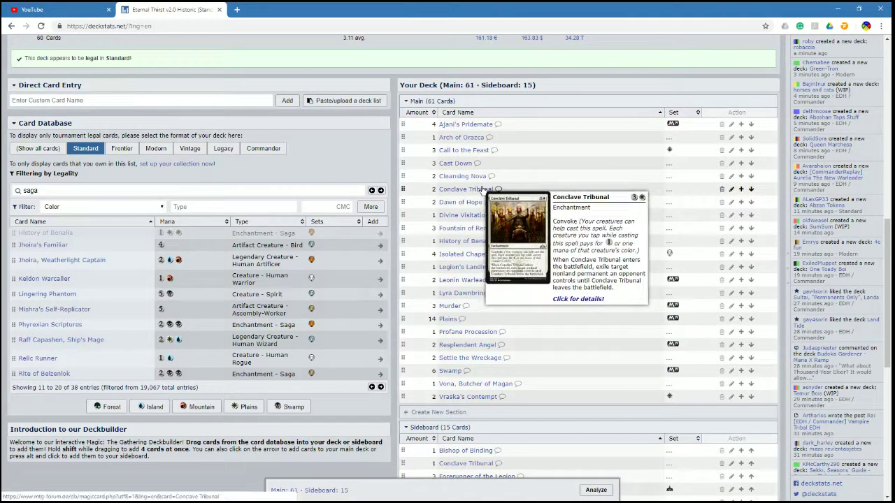
Remove Cleansing Nova, Conclave Tribunal, Leonin Warleader and Call to the Feast from the main deck.
click(722, 176)
click(722, 176)
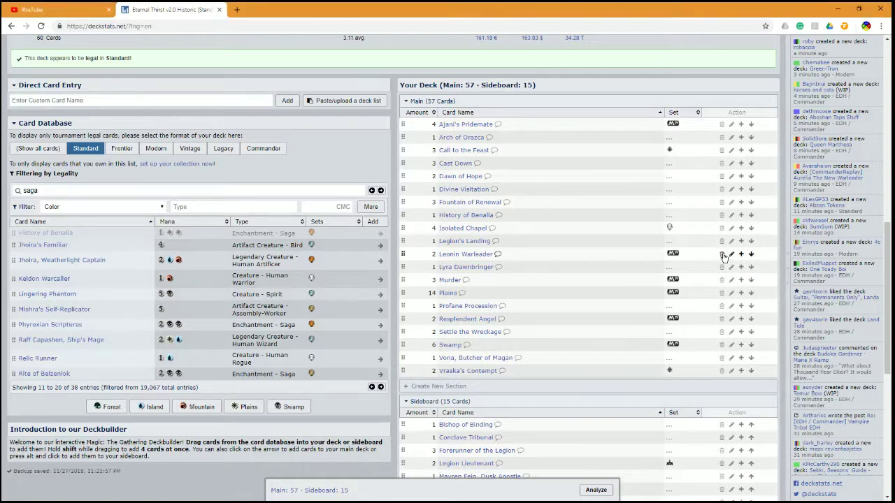
click(722, 255)
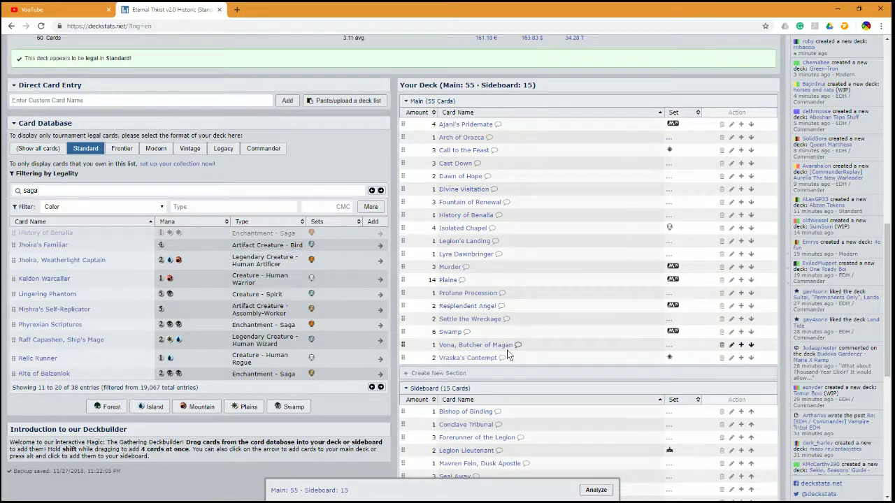
click(722, 151)
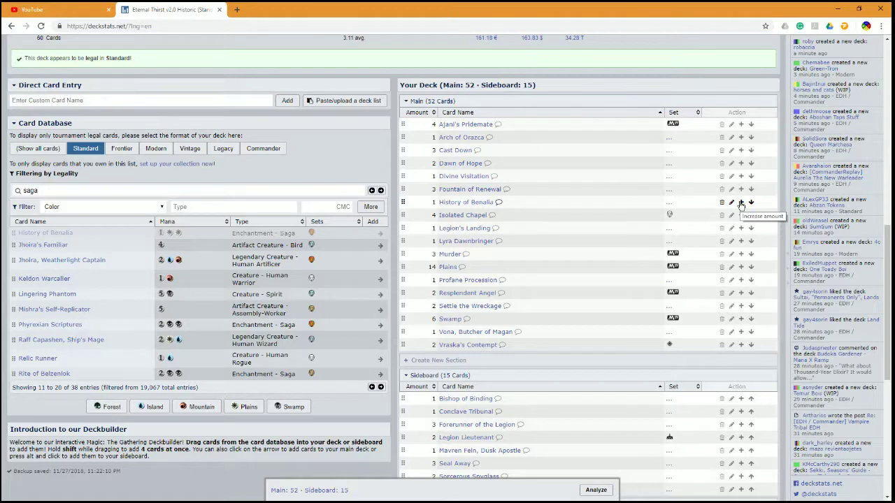
Examine the remaining saga search results, including Phyrexian Scriptures, Rite of Belzenlok and Teshar, Ancestor's Apostle, as candidates for the deck.
mouse_move(62, 326)
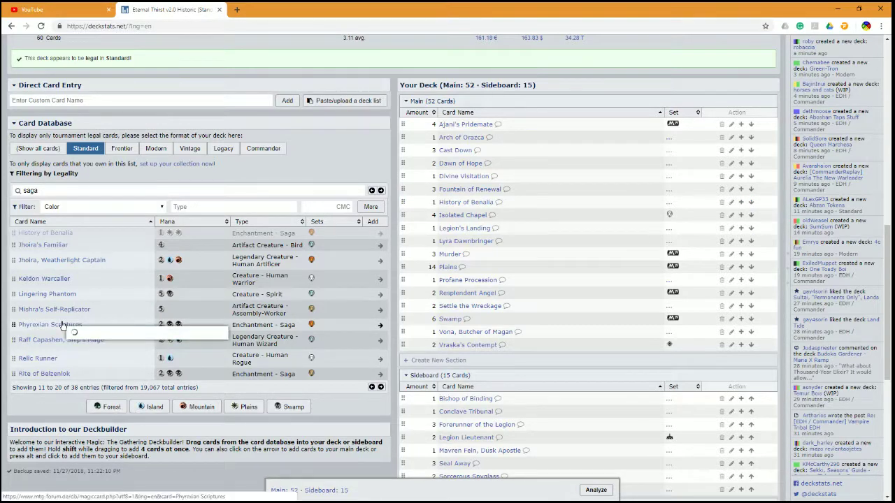
mouse_move(46, 378)
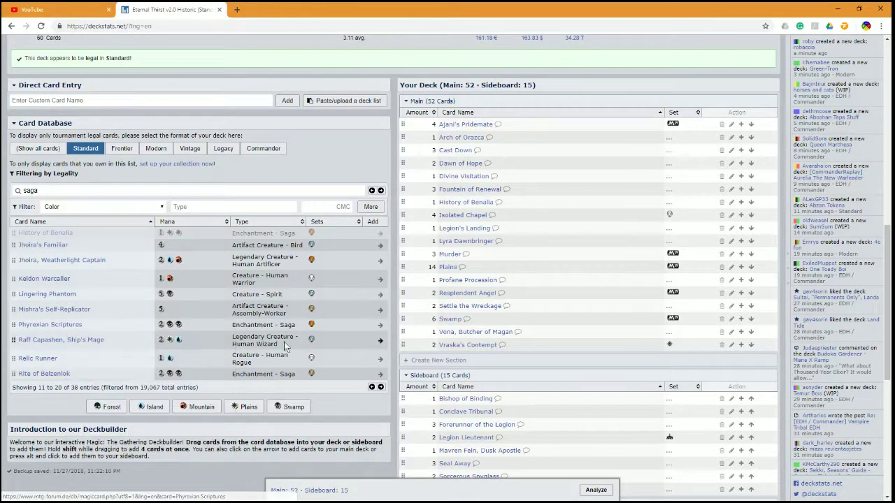
click(381, 387)
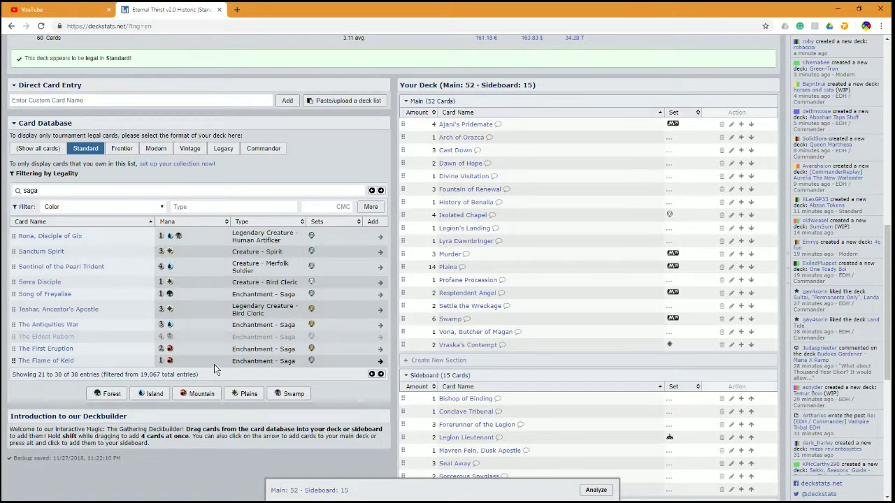
mouse_move(58, 252)
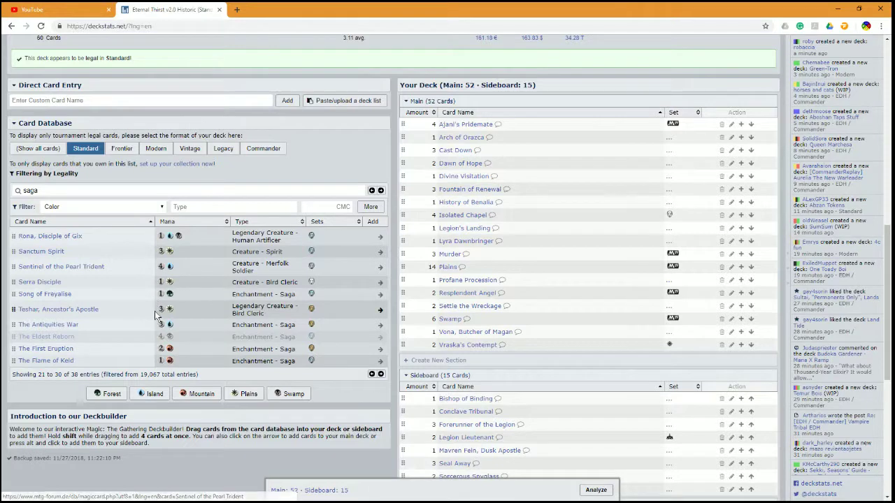
mouse_move(91, 309)
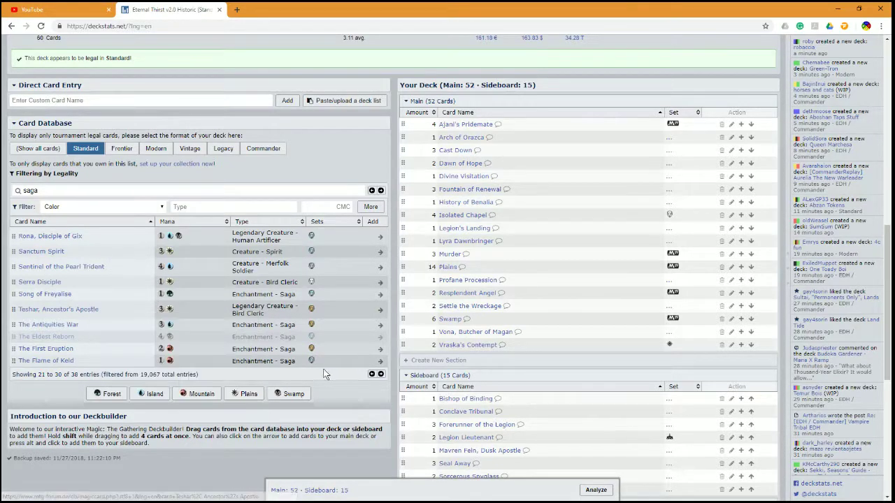
click(381, 374)
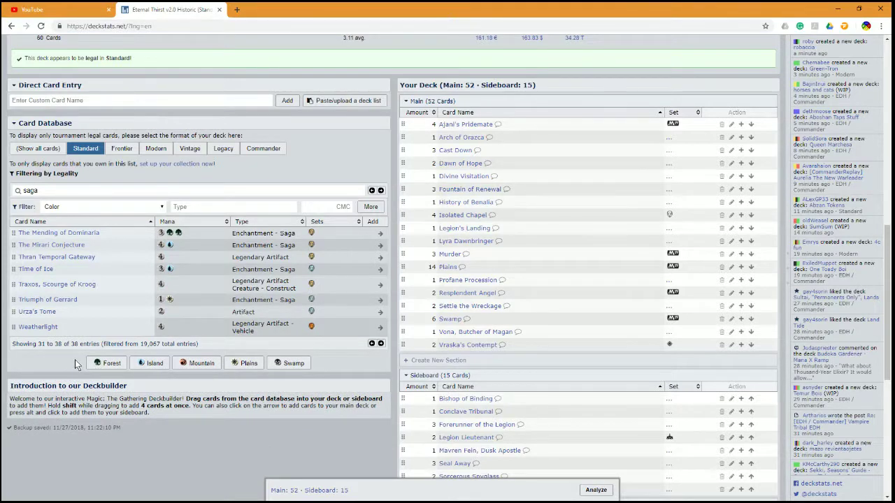
Search the card database for "knight", add Aryel, Knight of Windgrace and Arvad the Cursed to the main deck, and remove Cast Down.
drag(48, 190, 5, 191)
text(knight)
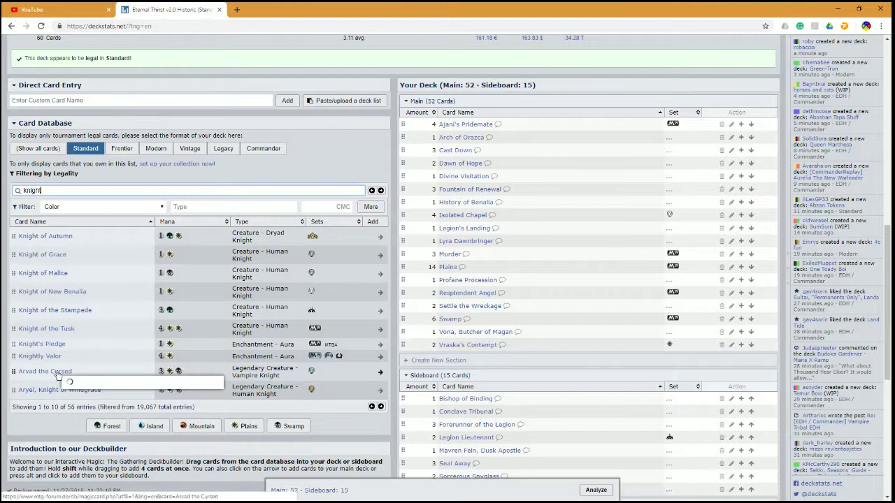
mouse_move(61, 392)
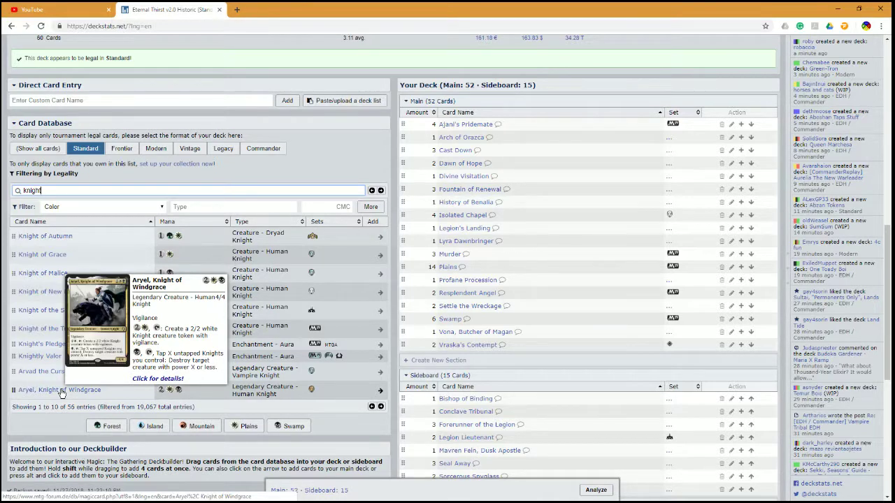
drag(61, 393, 575, 220)
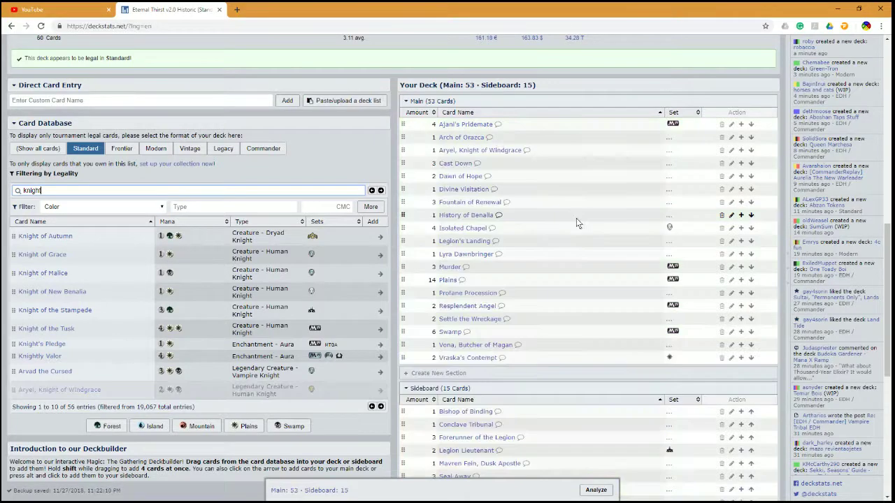
click(721, 163)
drag(63, 371, 559, 334)
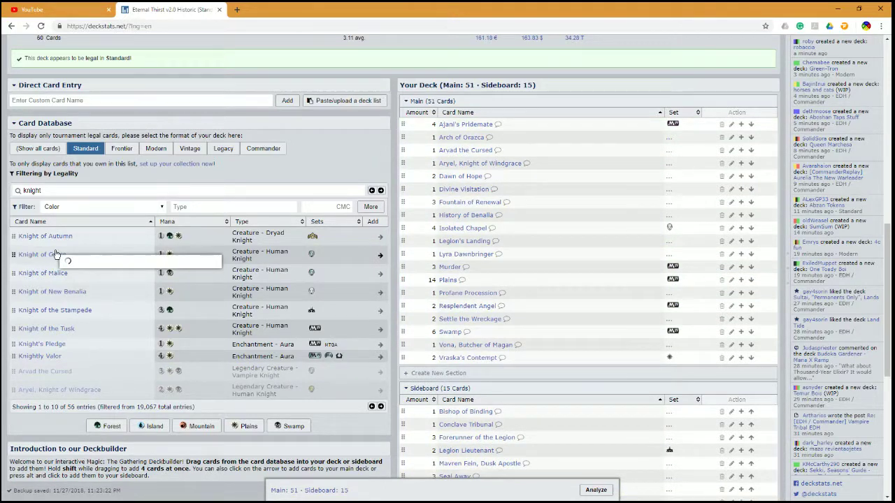
Look further through the knight results and add one Danitha Capashen, Paragon to the main deck.
click(380, 408)
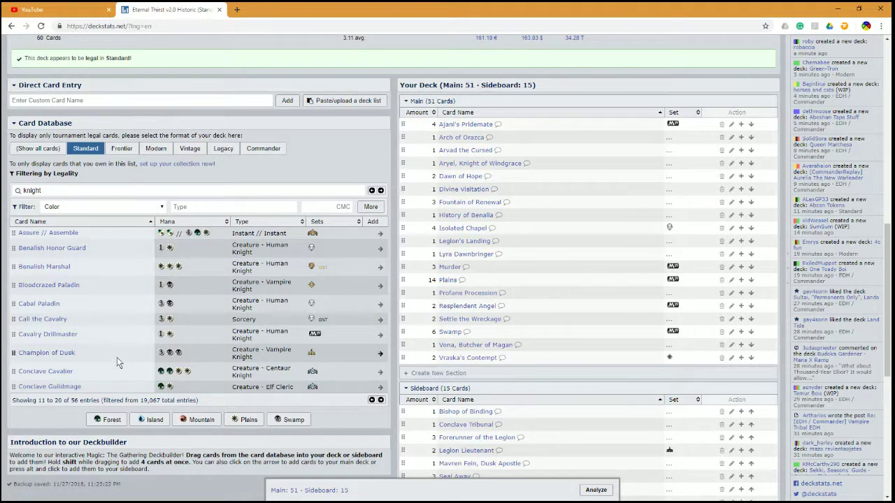
mouse_move(30, 352)
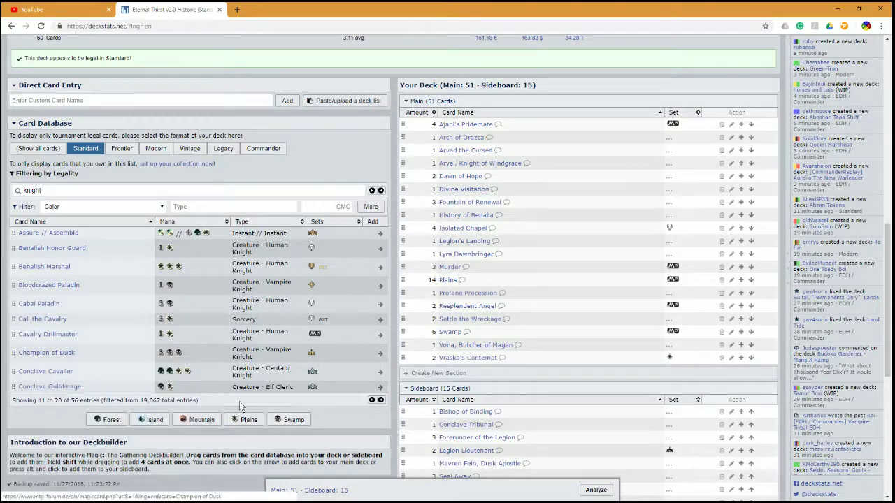
click(382, 401)
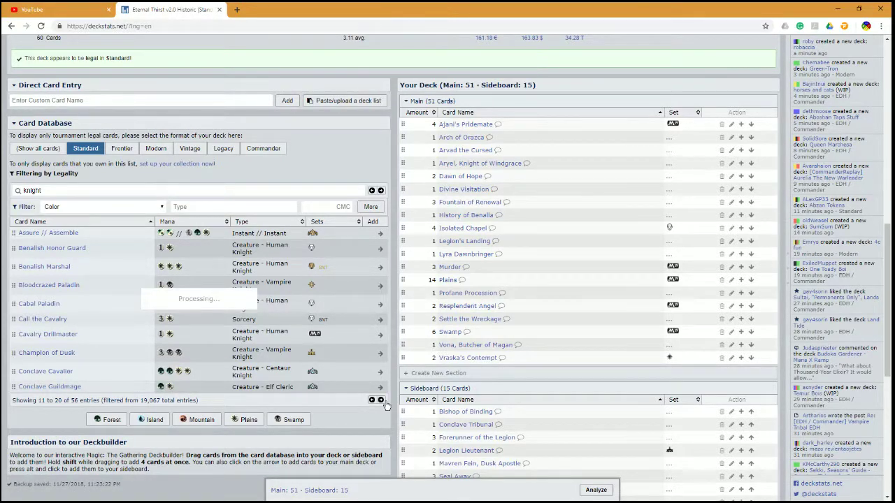
mouse_move(487, 244)
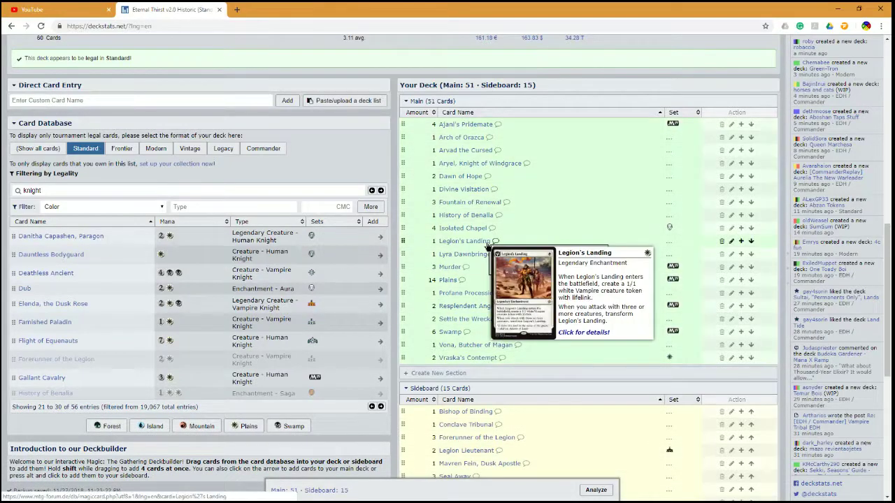
click(380, 237)
Add one Josu Vess, Lich Knight from the knight results to the main deck.
mouse_move(58, 308)
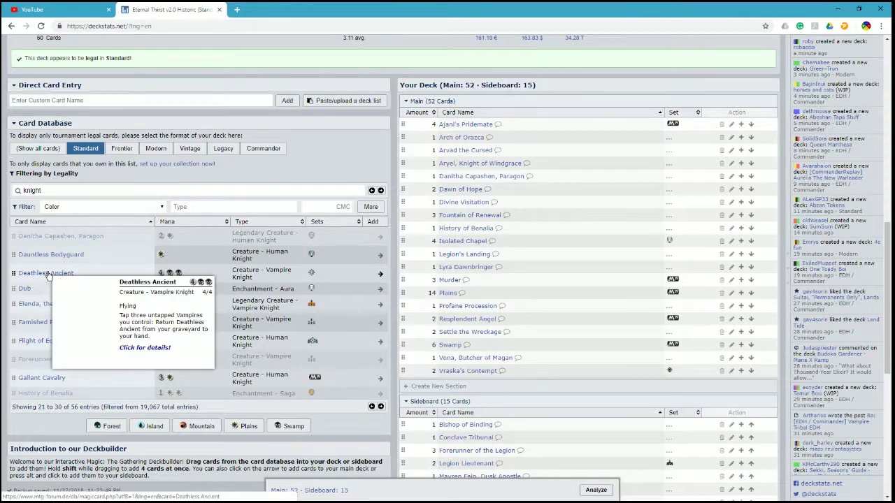
click(381, 407)
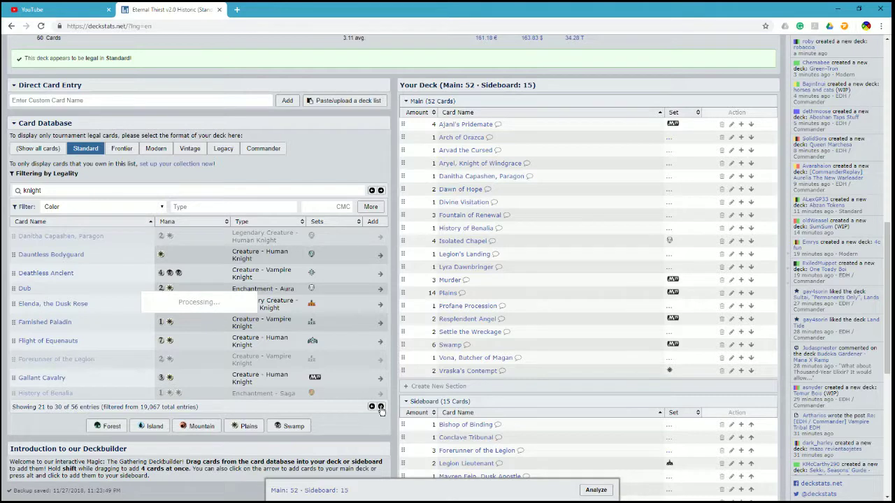
mouse_move(56, 282)
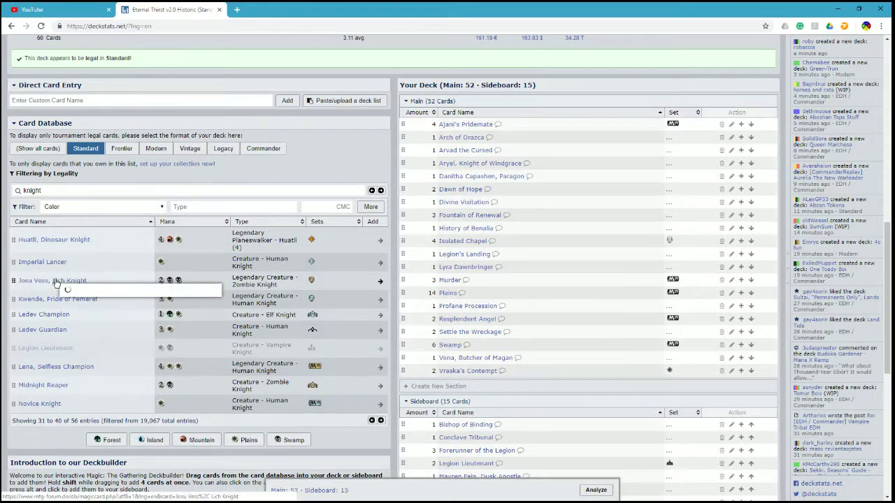
drag(56, 281, 507, 280)
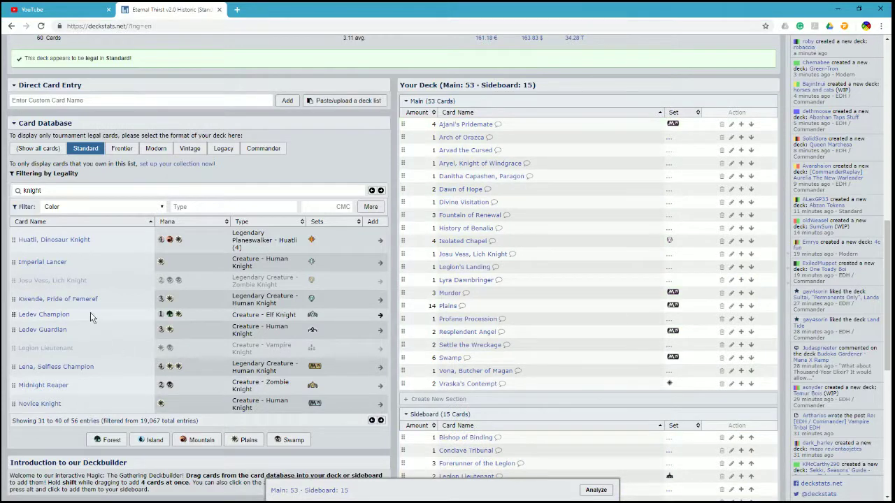
Examine the rest of the knight results, including Kwende, Midnight Reaper, Oathsworn Vampire and Valiant Knight, through the final entries.
mouse_move(86, 300)
mouse_move(498, 179)
mouse_move(53, 391)
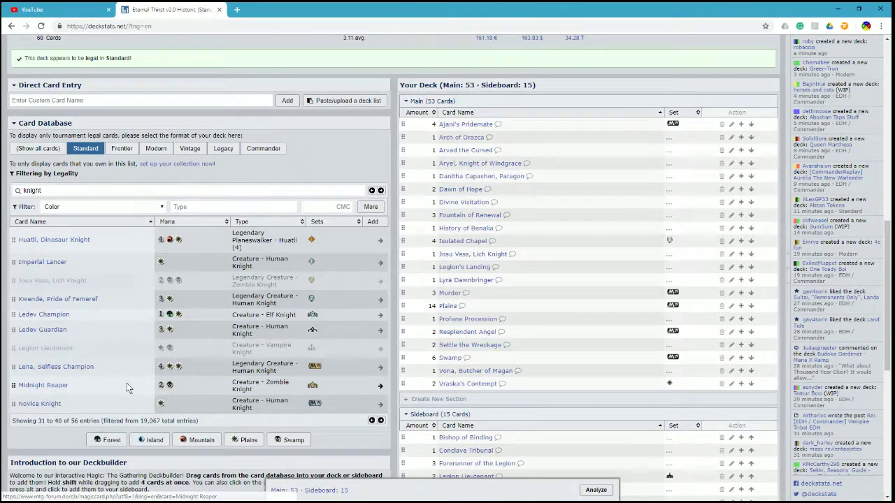
scroll(126, 383, down, 1)
click(382, 406)
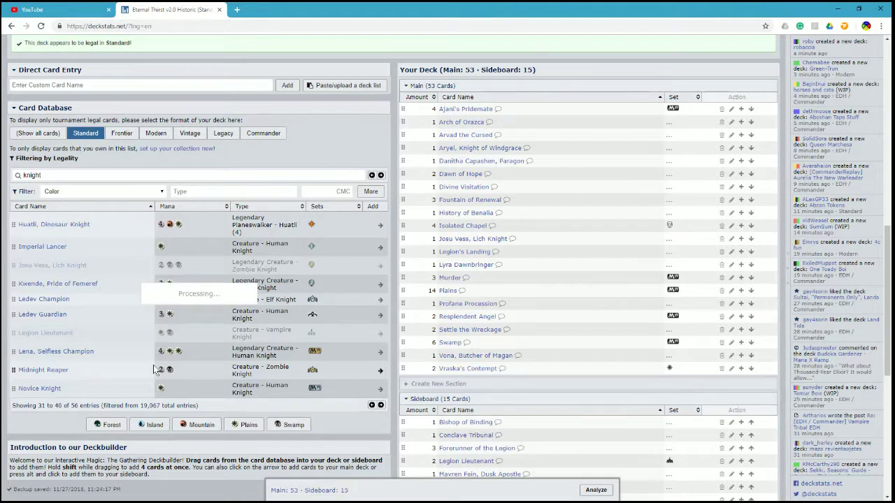
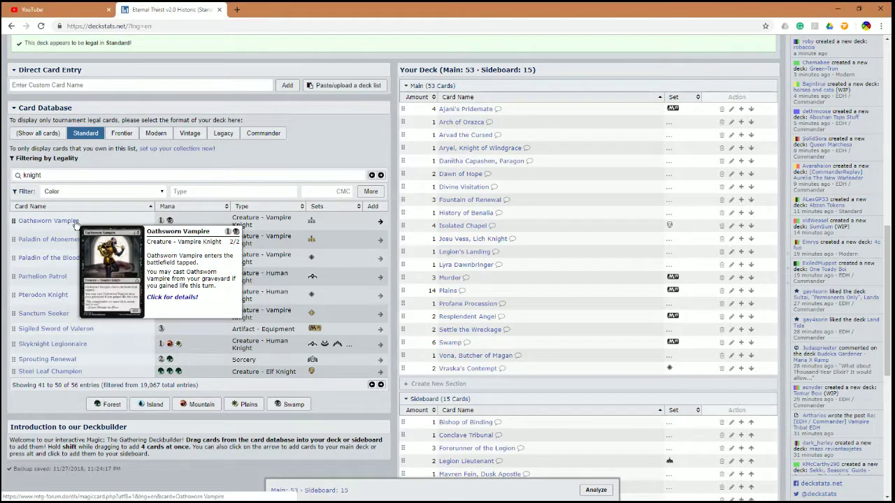
click(381, 385)
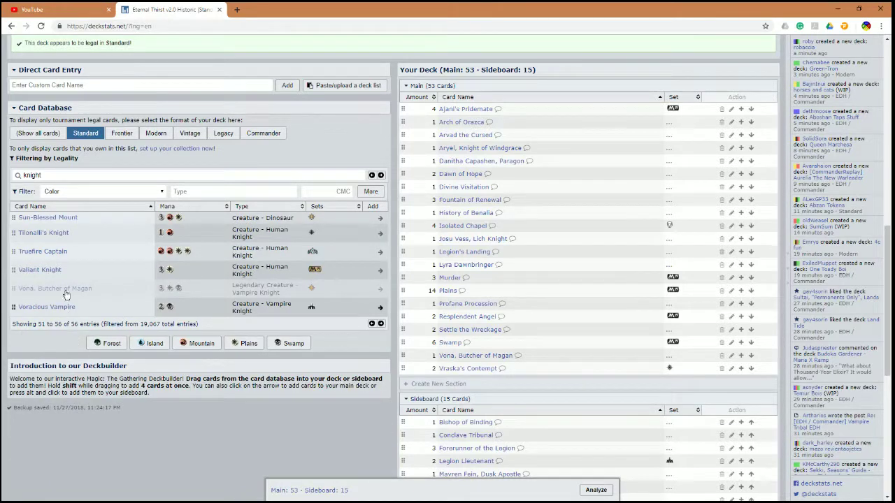
mouse_move(60, 274)
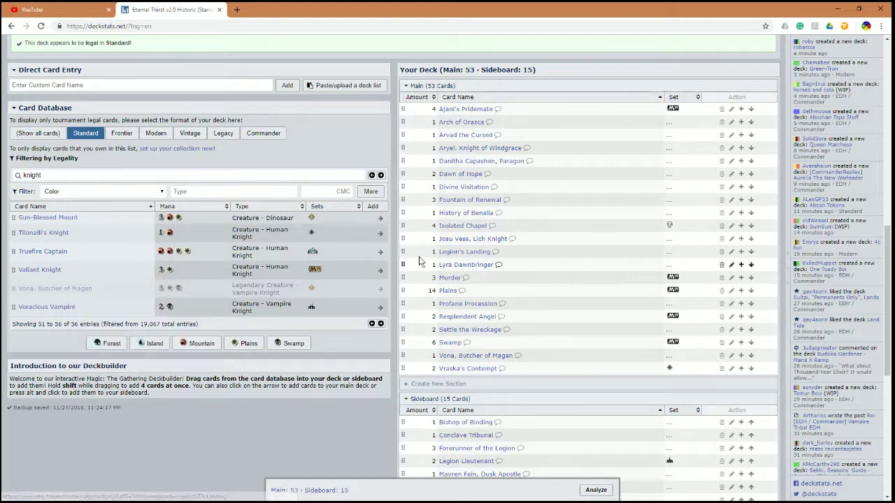
Clear the "knight" search term so the card database lists all Standard cards.
click(43, 175)
drag(42, 175, 4, 189)
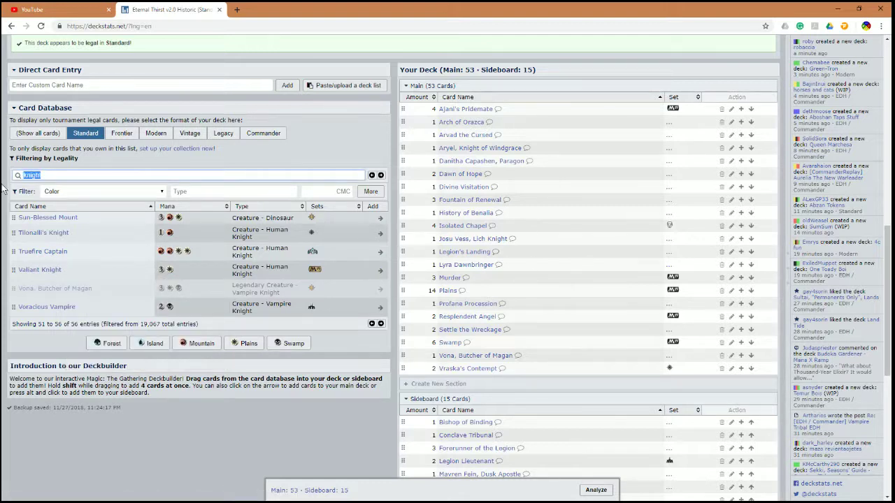
text(leg)
key(BackSpace)
key(BackSpace)
key(BackSpace)
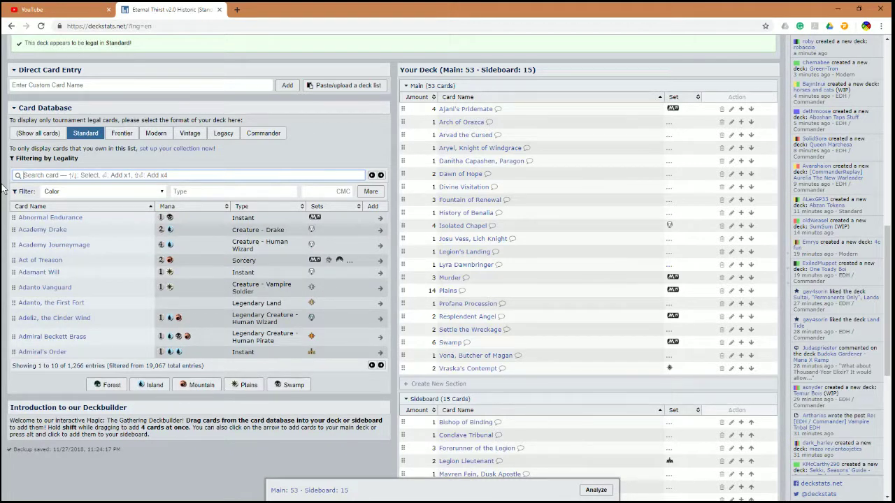
Search the card database for "legendary", filter by color to cards containing white or black, and look through the first two result pages.
text(l)
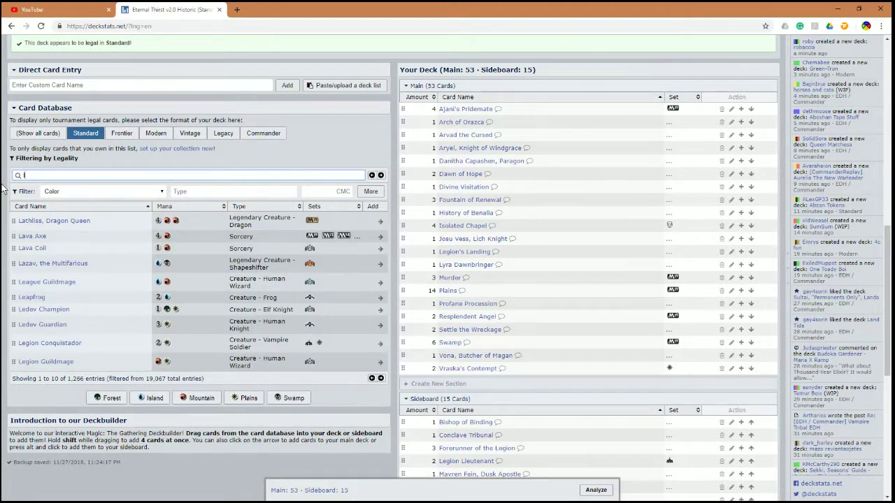
text(egendary)
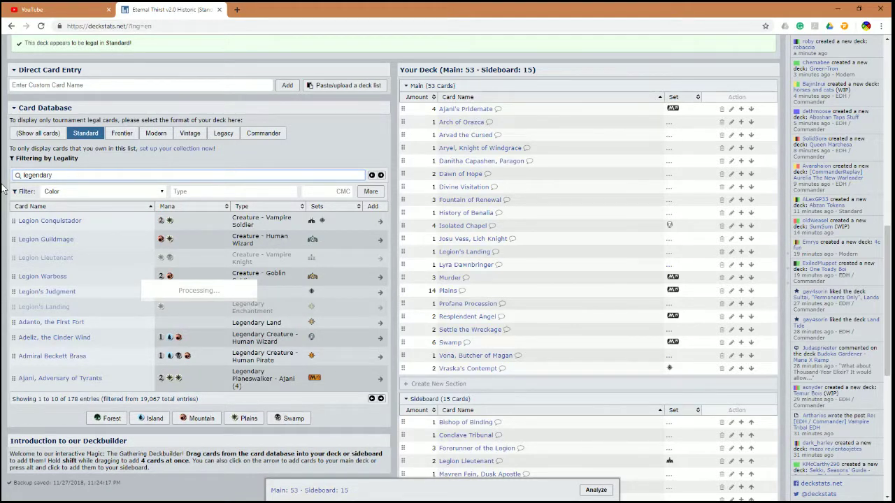
click(369, 195)
click(363, 241)
click(423, 242)
click(514, 227)
click(493, 242)
click(457, 350)
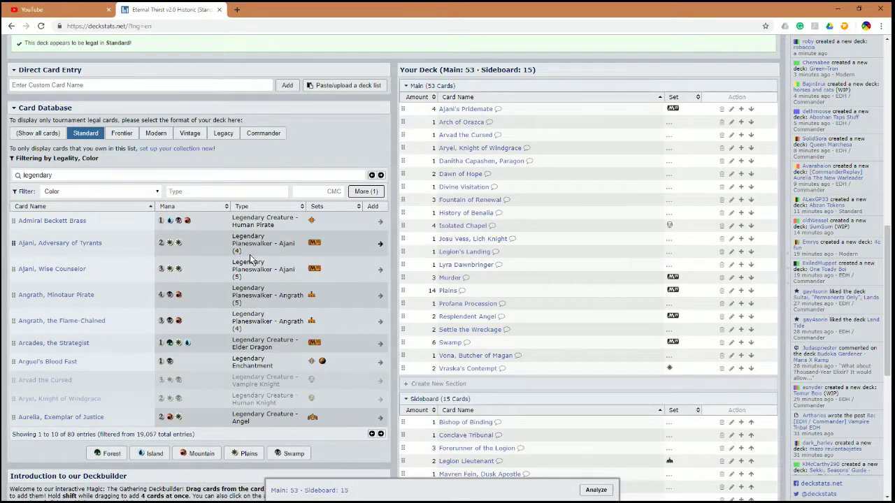
mouse_move(90, 246)
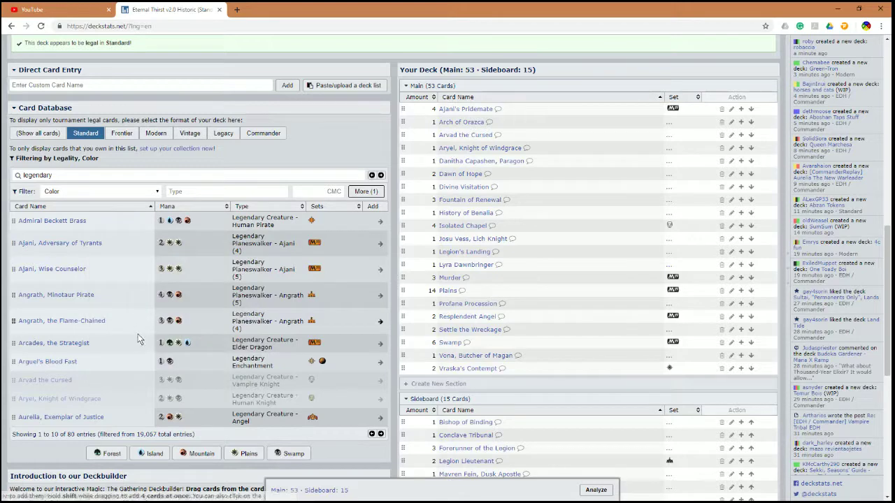
scroll(138, 340, down, 1)
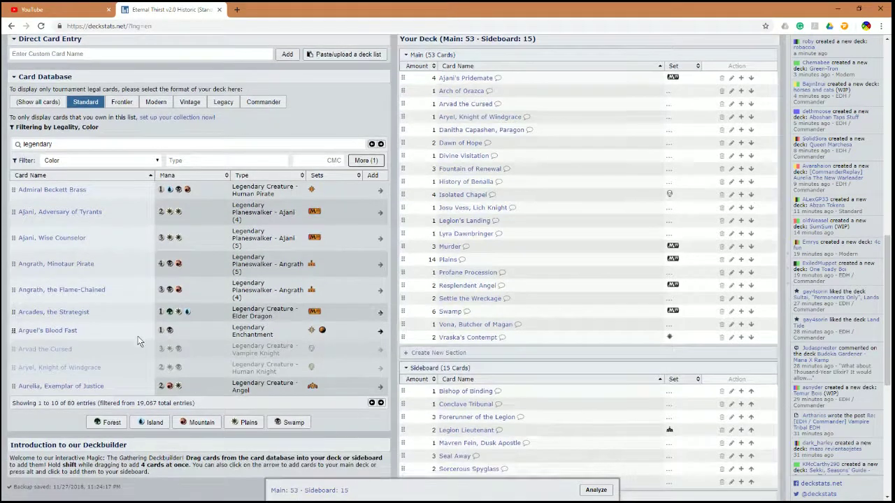
click(381, 403)
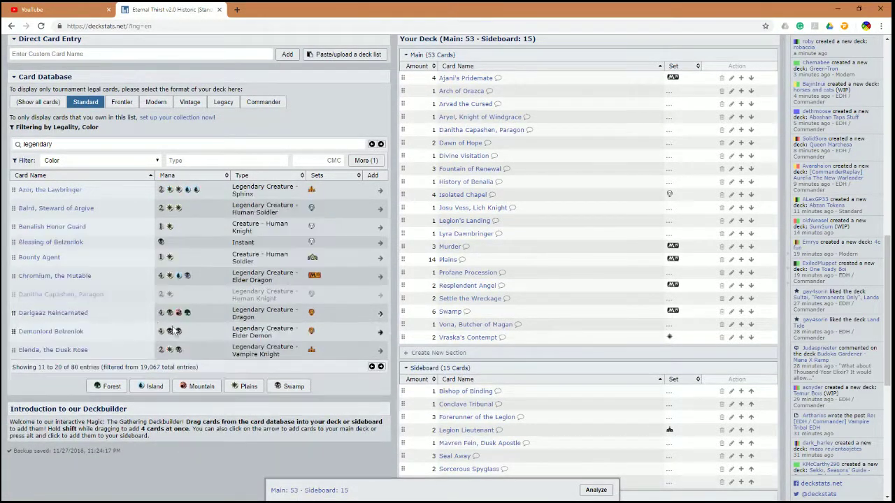
mouse_move(75, 209)
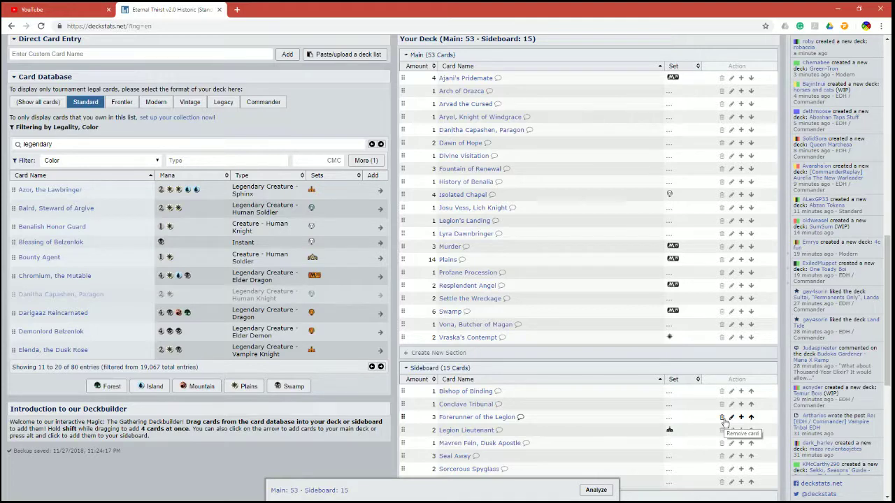
Remove Forerunner of the Legion, Legion Lieutenant and Mavren Fein, Dusk Apostle from the sideboard.
scroll(725, 423, down, 1)
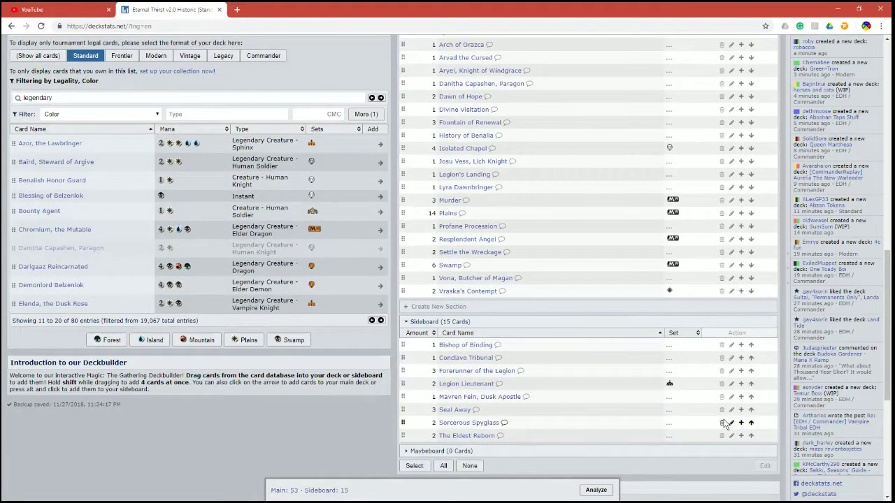
scroll(725, 423, up, 1)
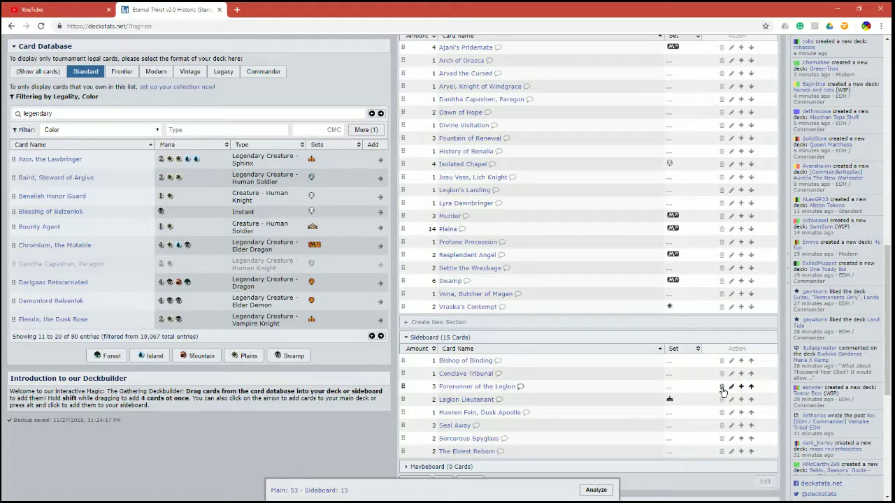
click(722, 388)
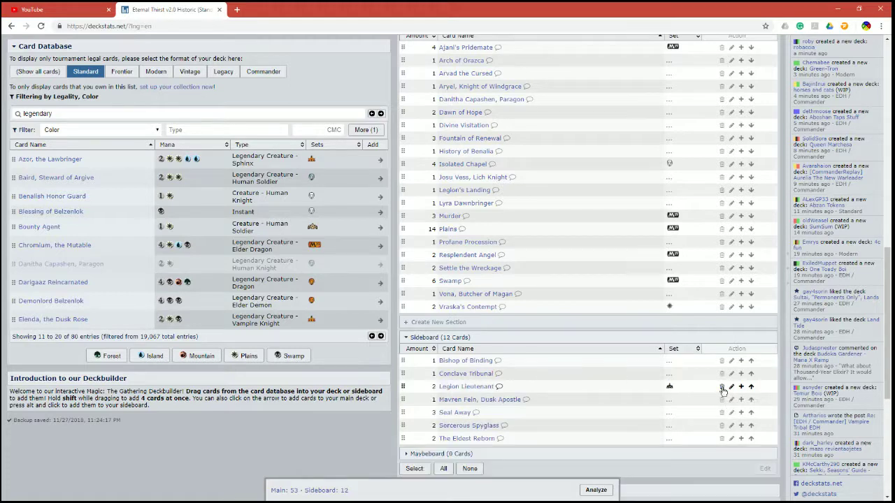
click(723, 388)
click(723, 388)
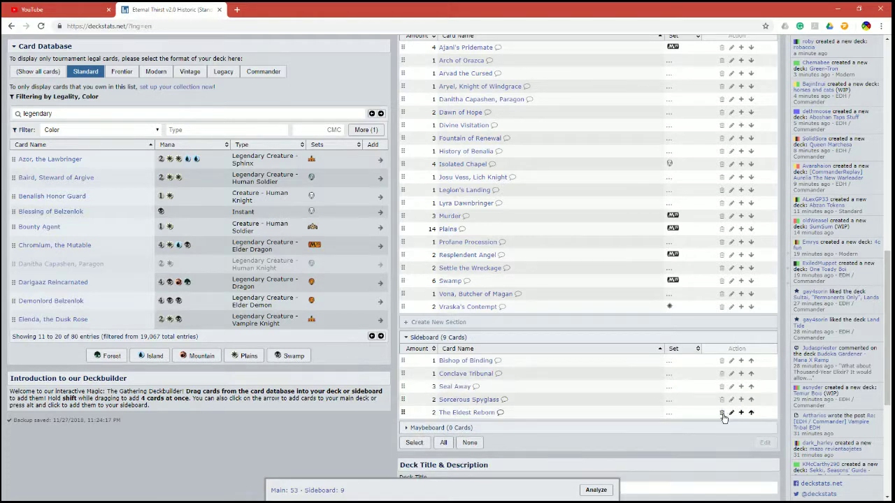
Move both copies of The Eldest Reborn from the sideboard to the main deck.
scroll(587, 412, up, 2)
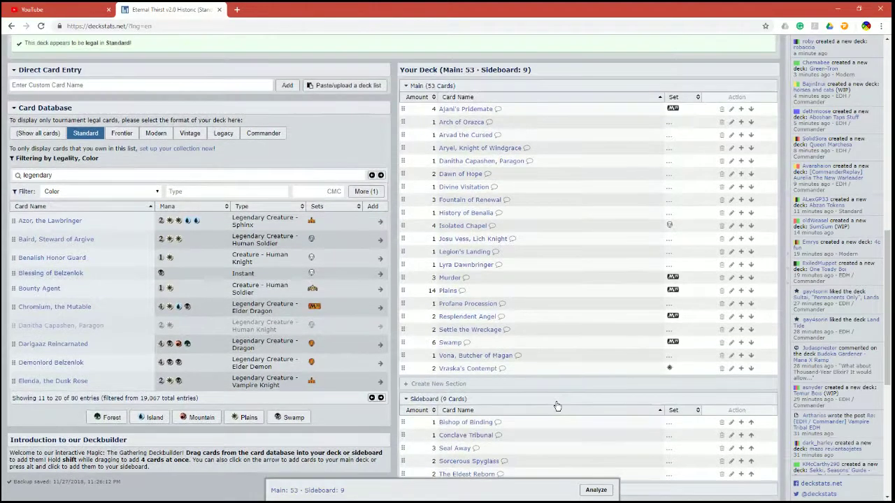
drag(437, 444, 482, 283)
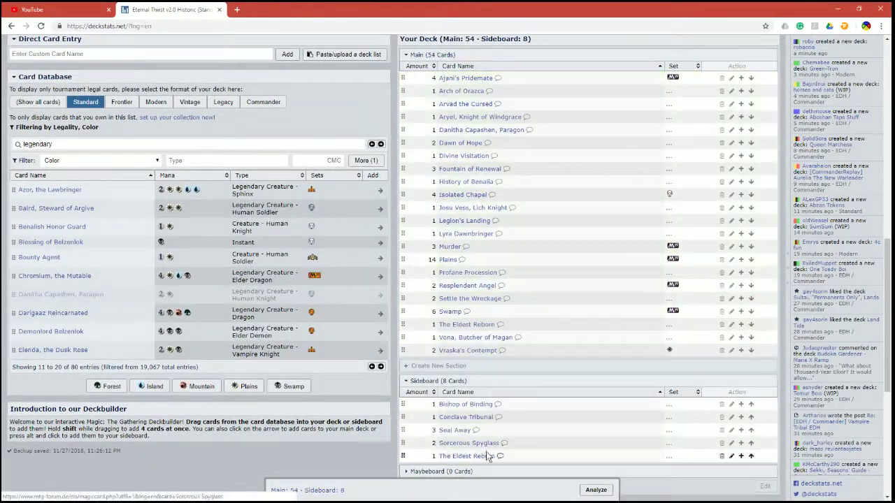
drag(477, 456, 513, 293)
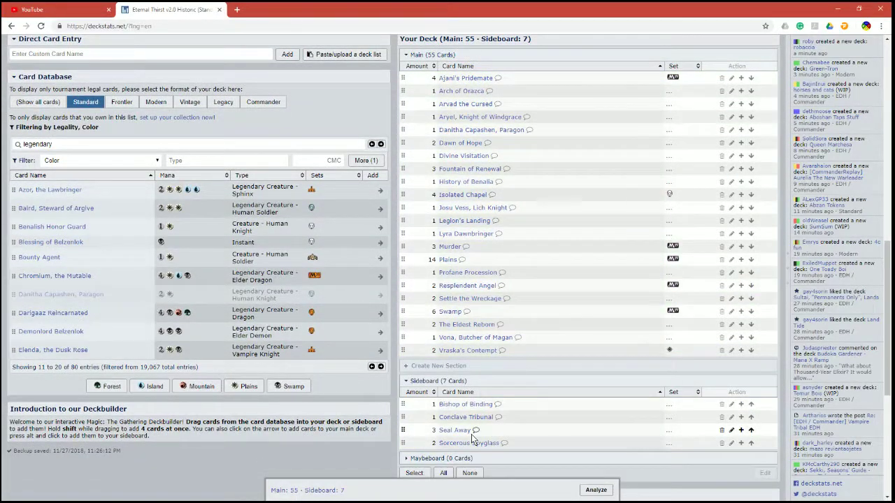
Raise Conclave Tribunal to 3 copies in the sideboard and remove Bishop of Binding from it.
click(741, 417)
click(741, 418)
click(721, 405)
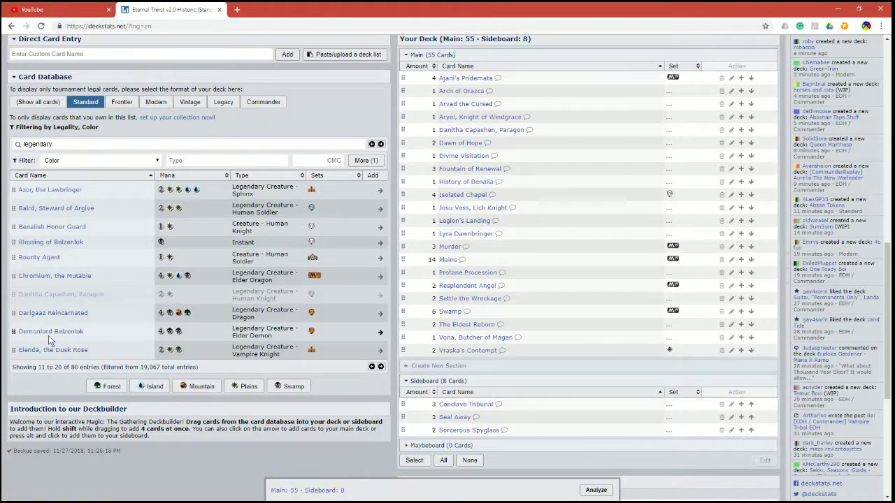
Read Demonlord Belzenlok, continue through the legendary results and add one Isareth the Awakener to the main deck.
mouse_move(53, 334)
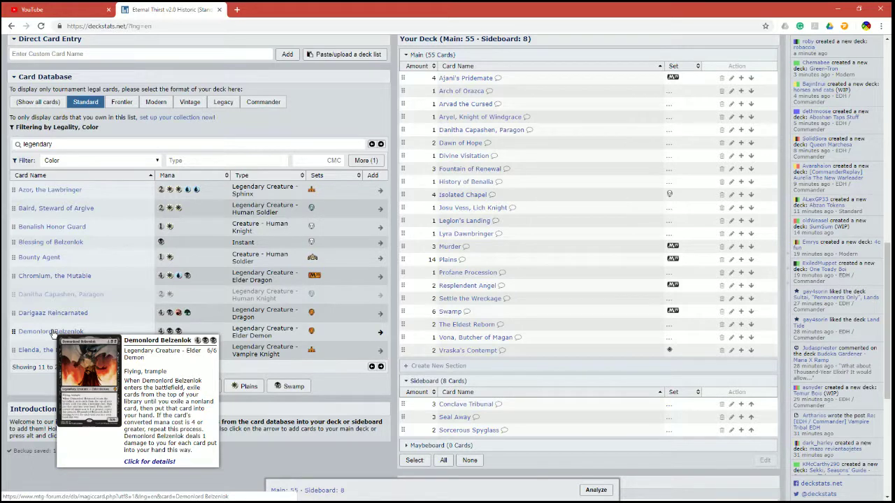
mouse_move(485, 209)
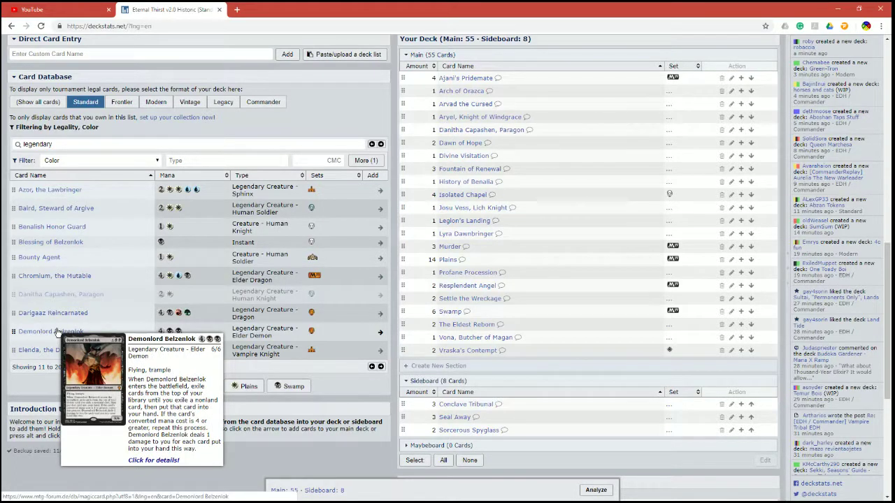
click(380, 367)
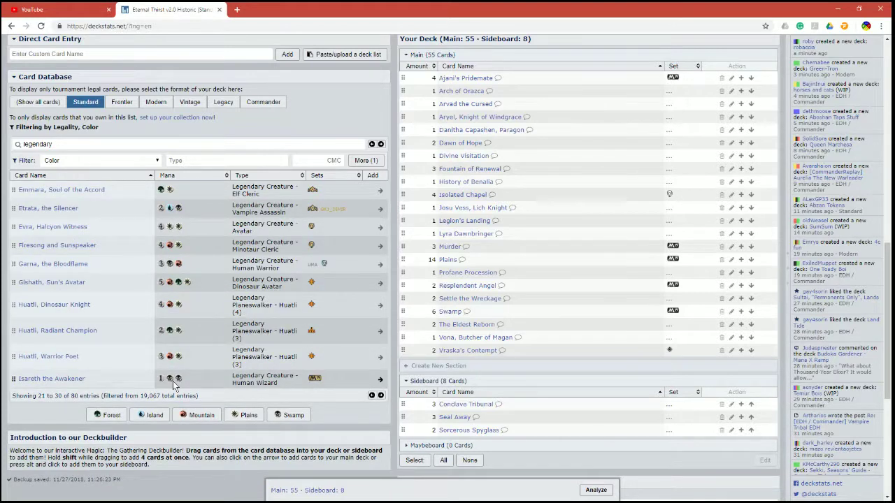
mouse_move(50, 383)
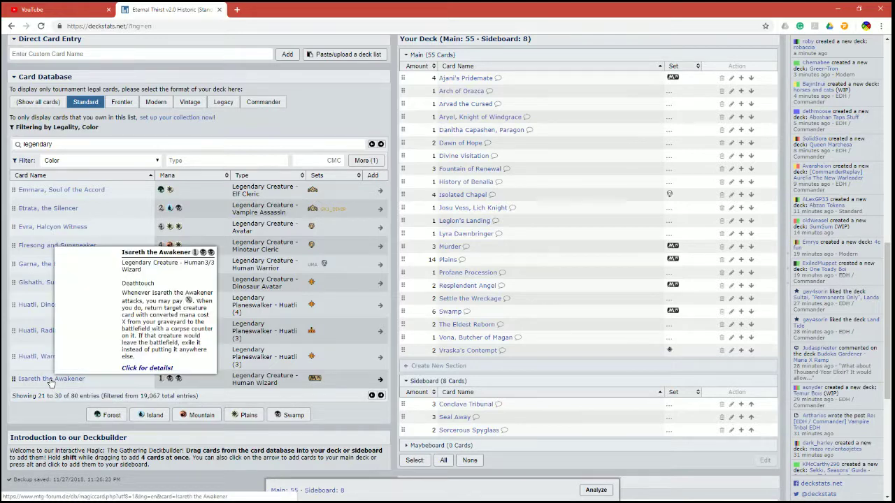
drag(50, 383, 518, 267)
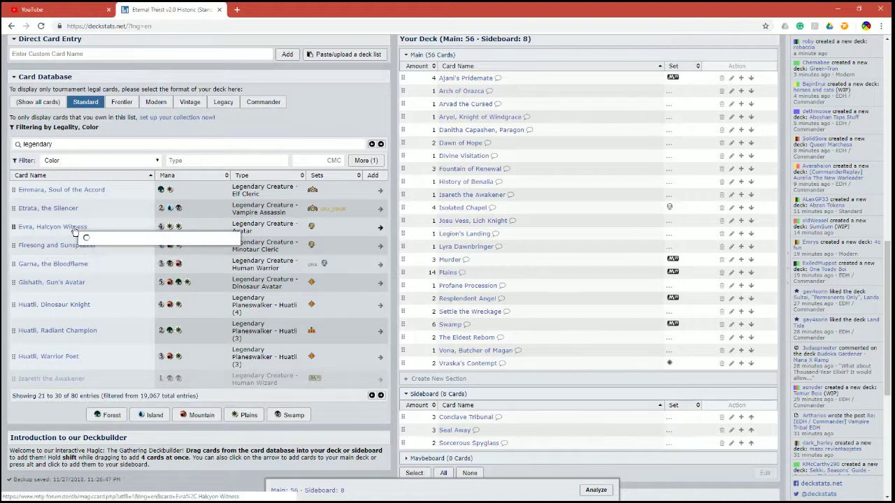
Look through the further legendary results and add one Shalai, Voice of Plenty to the main deck.
click(382, 396)
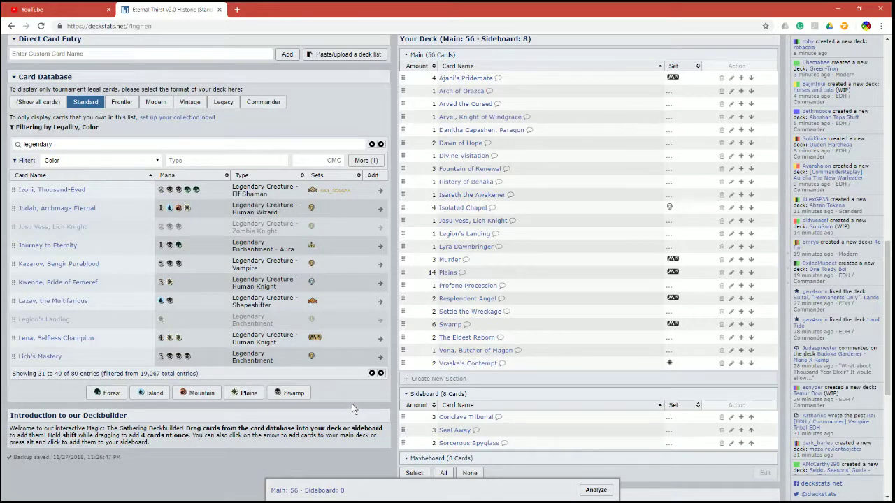
click(382, 374)
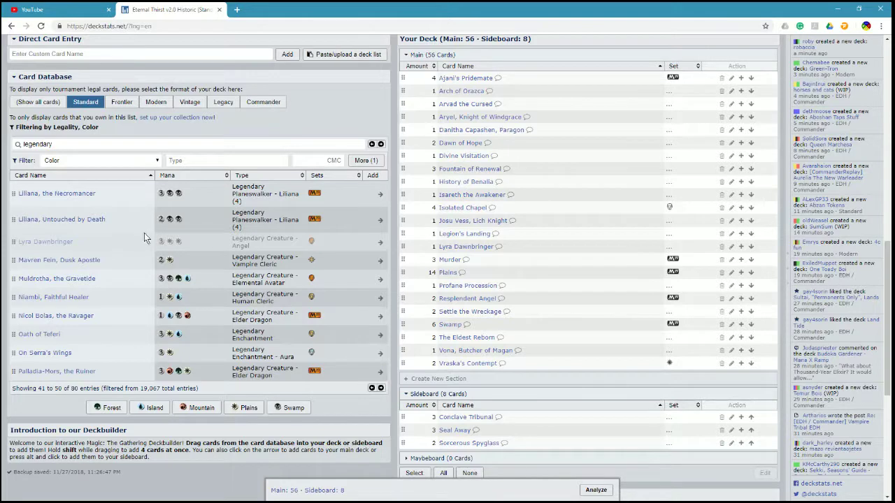
mouse_move(93, 219)
mouse_move(78, 260)
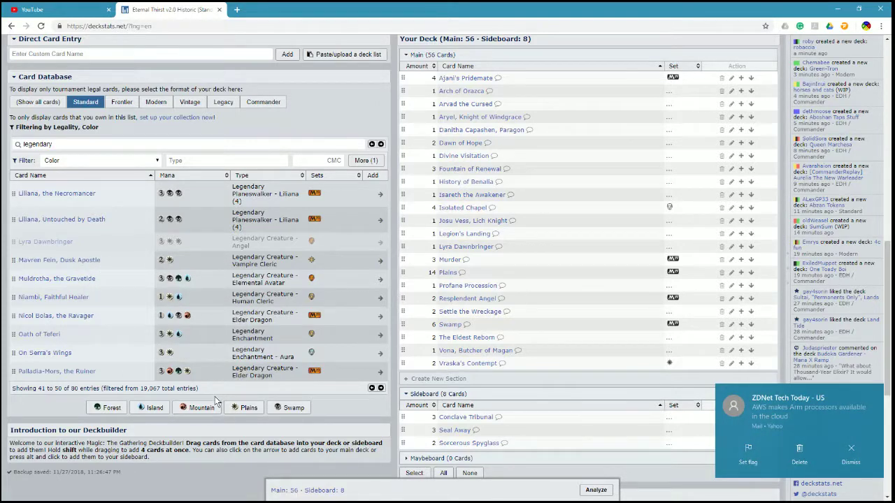
click(381, 389)
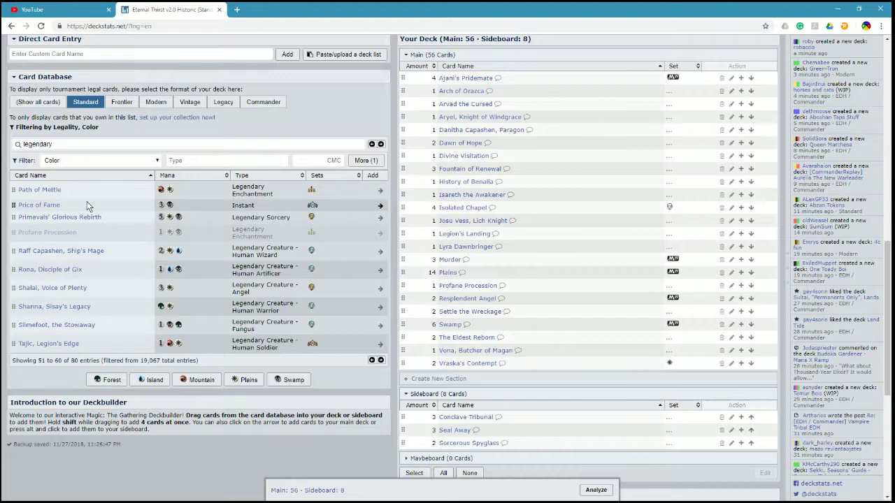
mouse_move(79, 290)
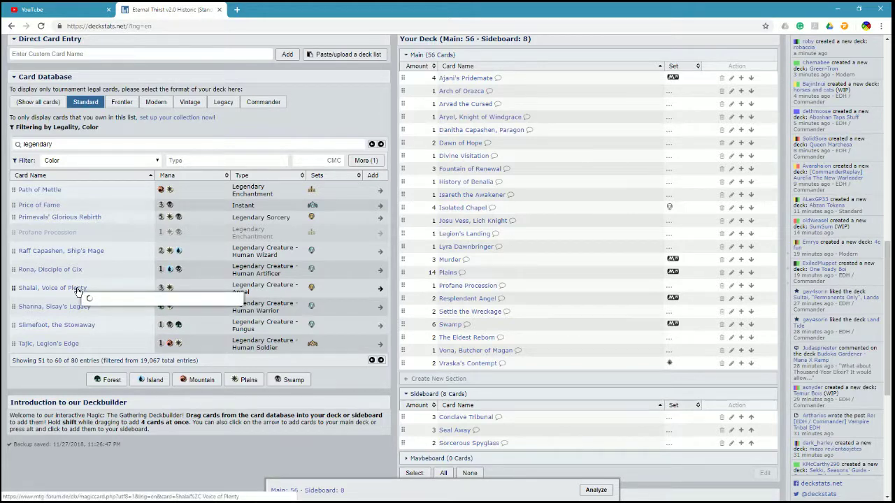
drag(78, 291, 467, 280)
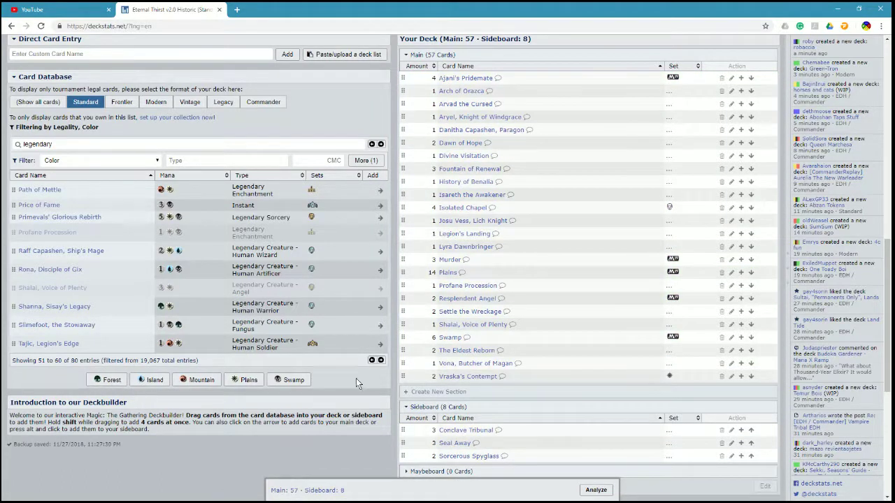
Go through the remaining legendary results and add one Teshar, Ancestor's Apostle and one Urza's Ruinous Blast to the main deck.
click(381, 360)
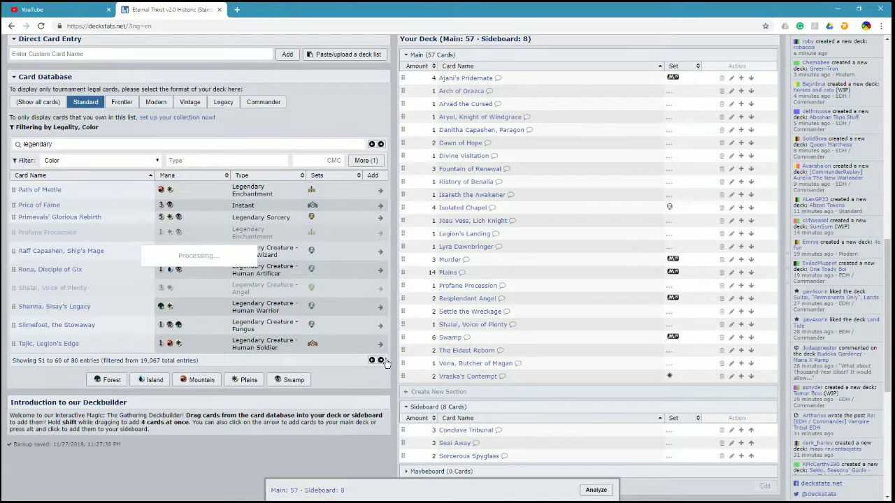
drag(95, 245, 505, 248)
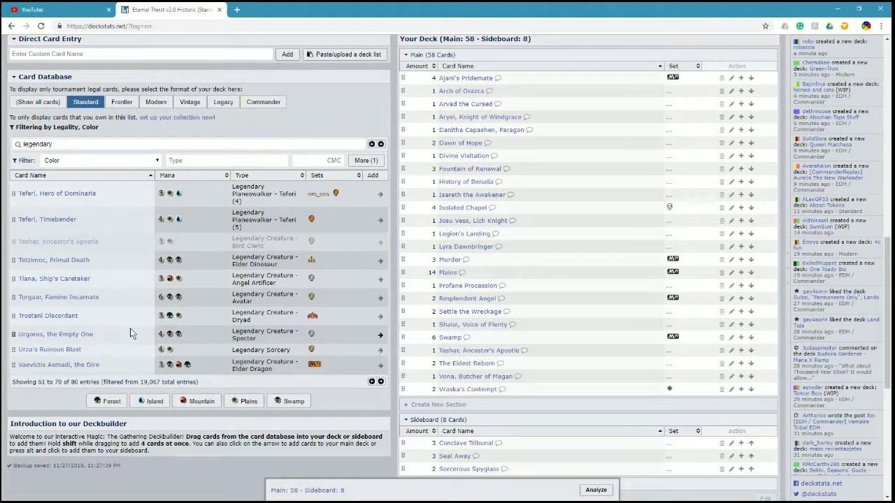
click(381, 382)
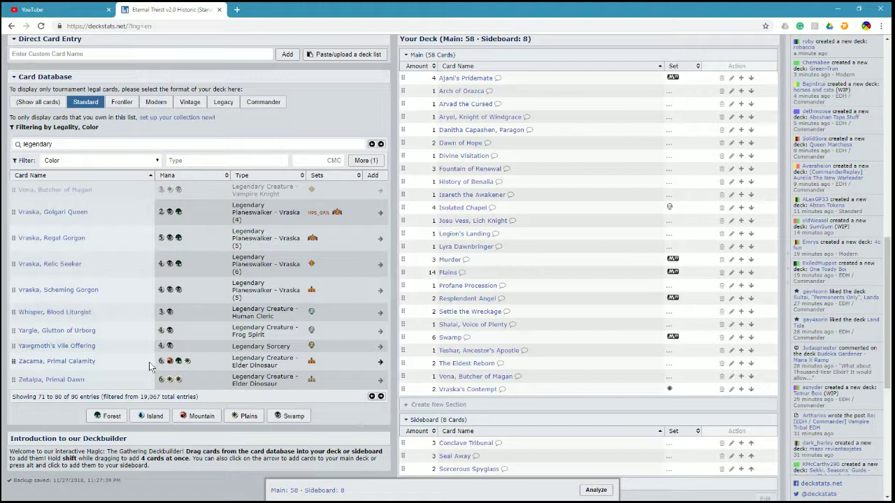
mouse_move(84, 351)
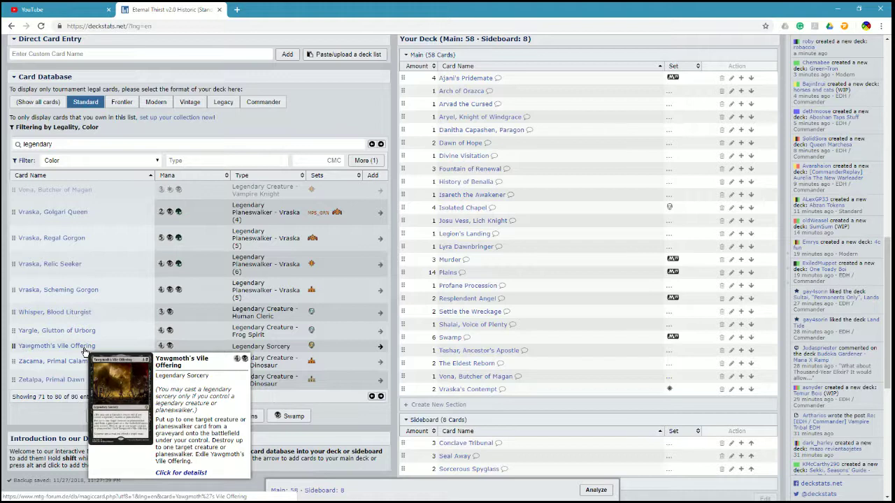
click(372, 396)
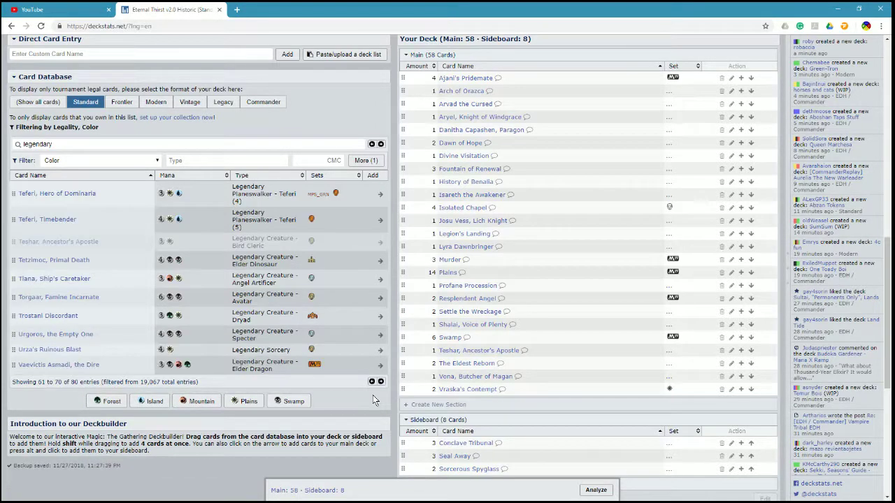
mouse_move(41, 354)
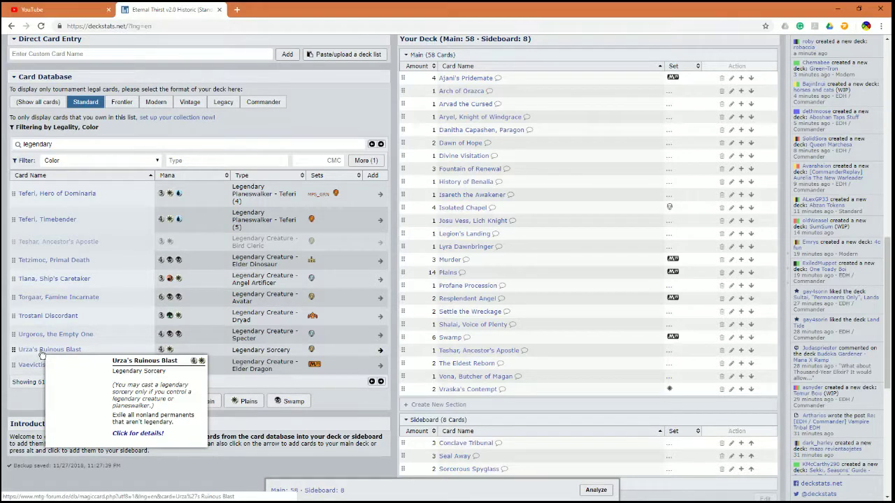
drag(41, 355, 498, 271)
Search the card database for "historic" and look through the matching cards, including Cabal Paladin and D'Avenant Trapper.
mouse_move(482, 380)
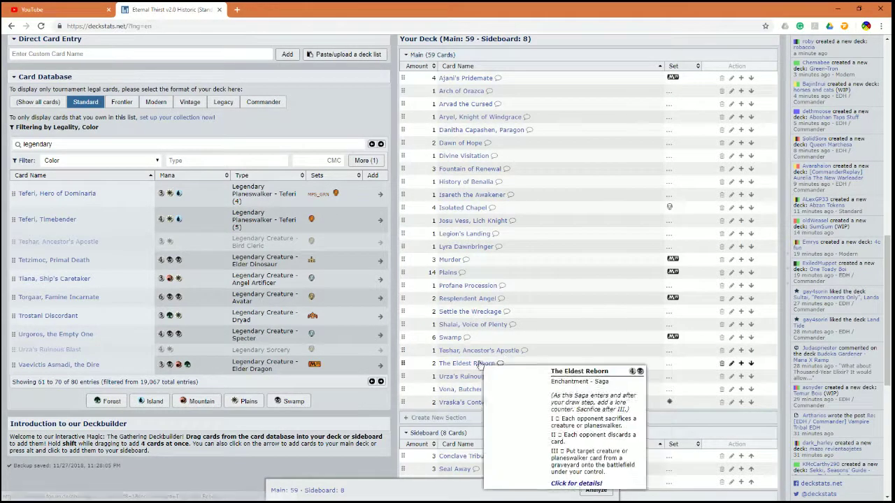
mouse_move(475, 355)
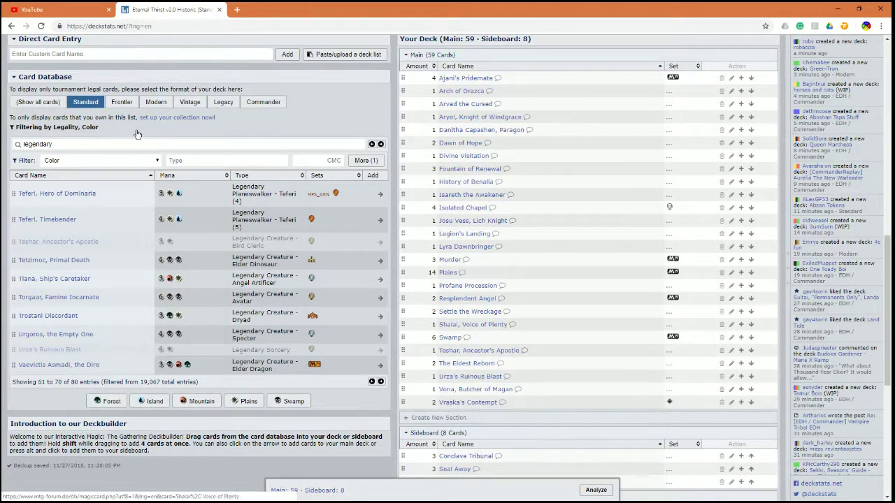
drag(53, 144, 3, 152)
text(hi)
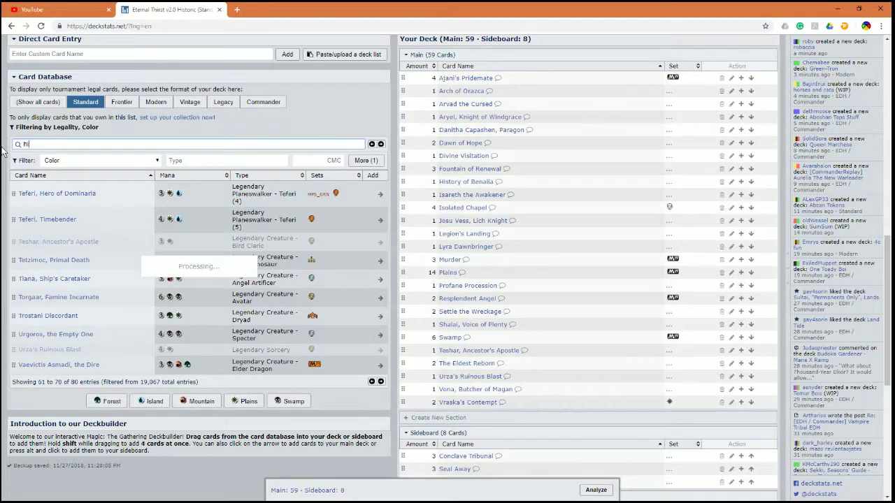
text(storic)
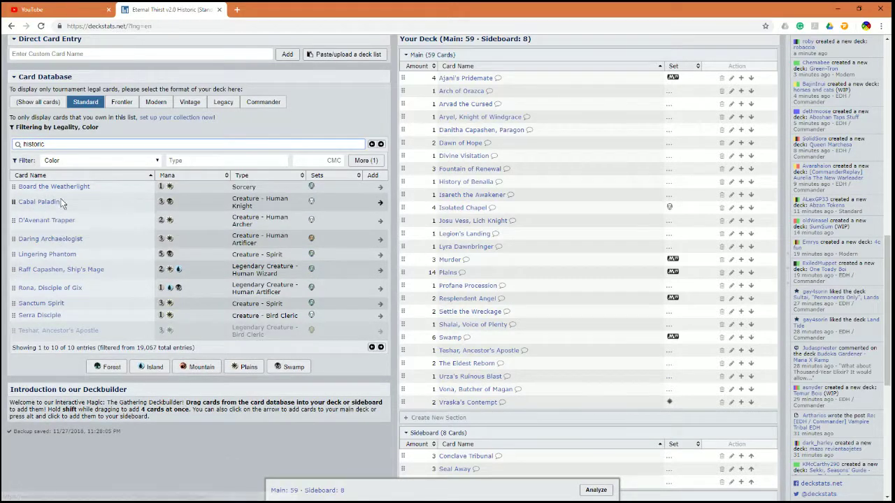
mouse_move(56, 206)
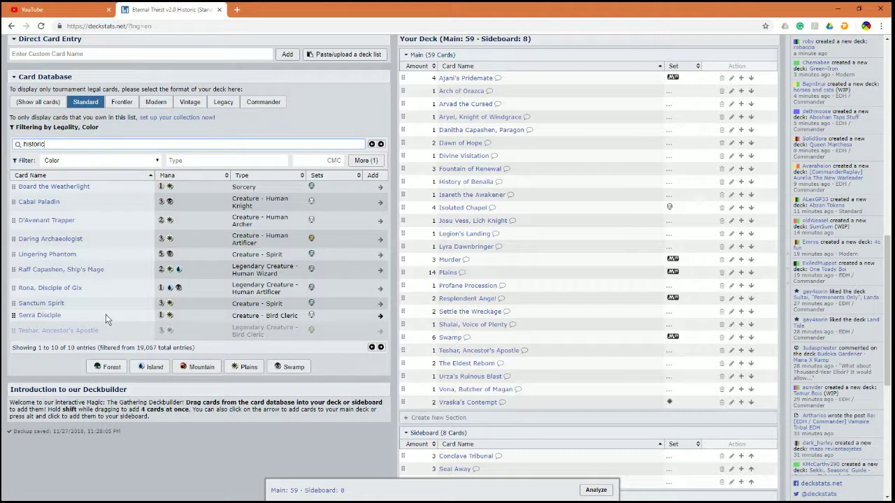
click(384, 351)
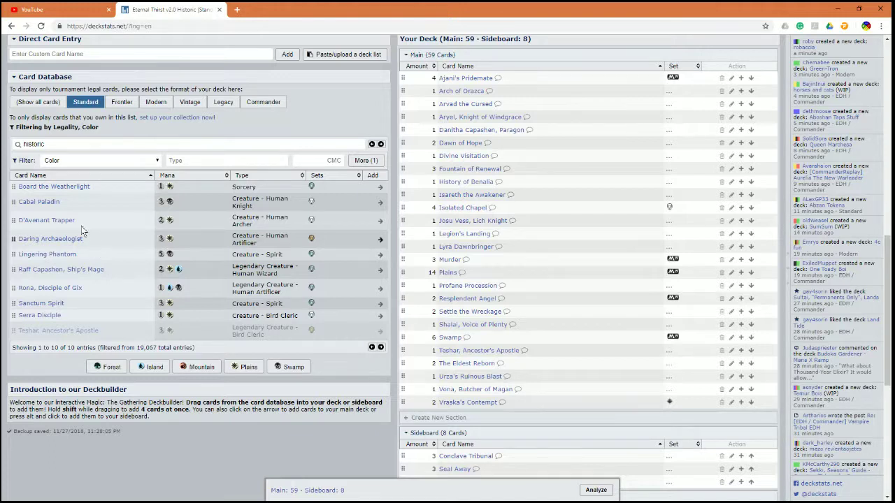
mouse_move(54, 225)
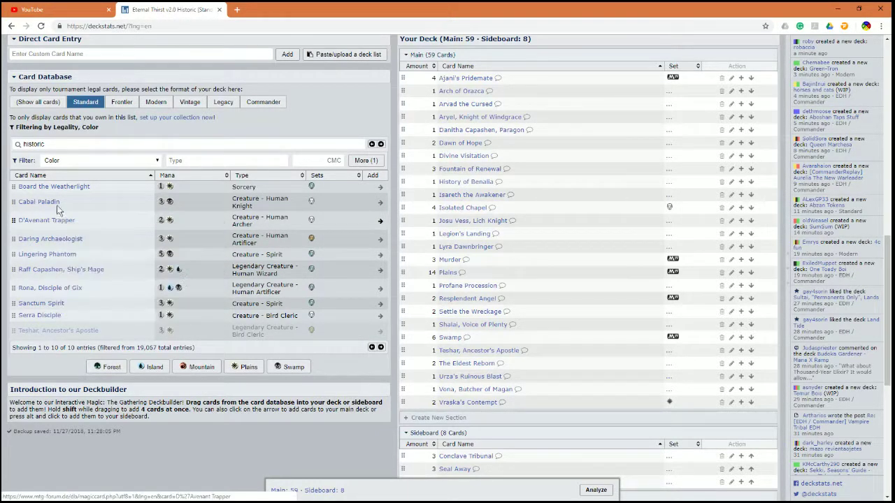
Try one Cabal Paladin in the main deck and remove it again.
drag(57, 206, 546, 204)
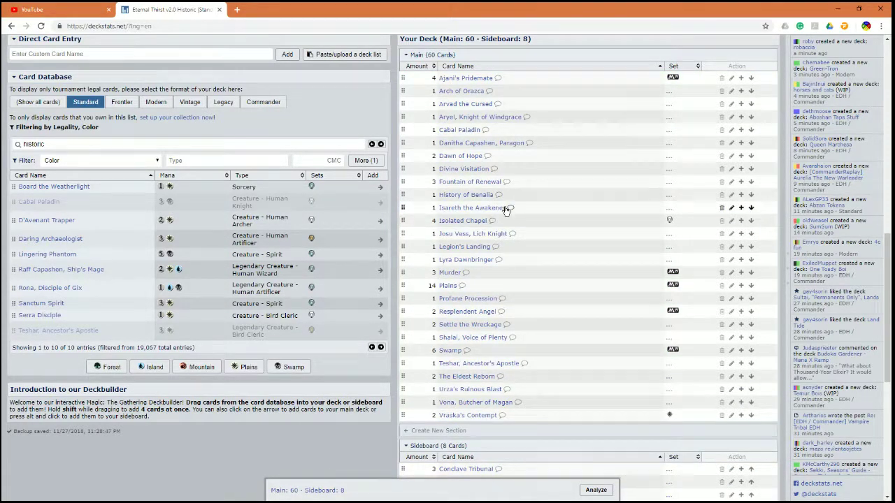
mouse_move(467, 200)
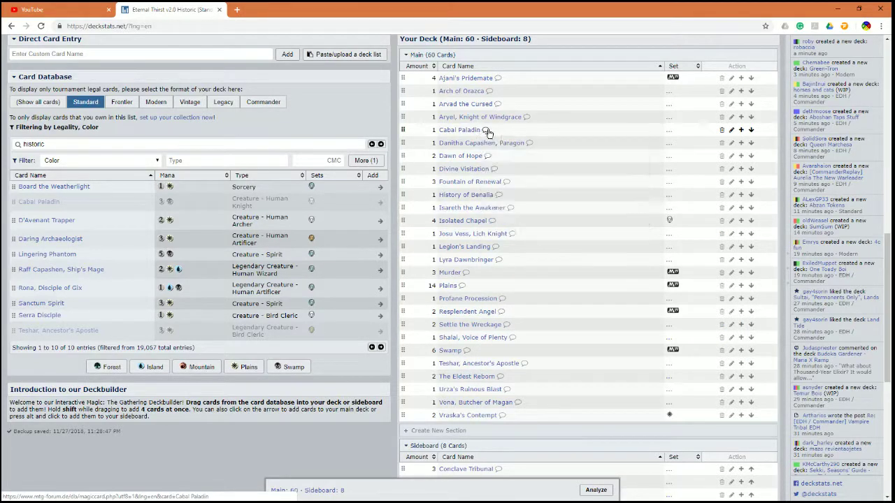
click(722, 130)
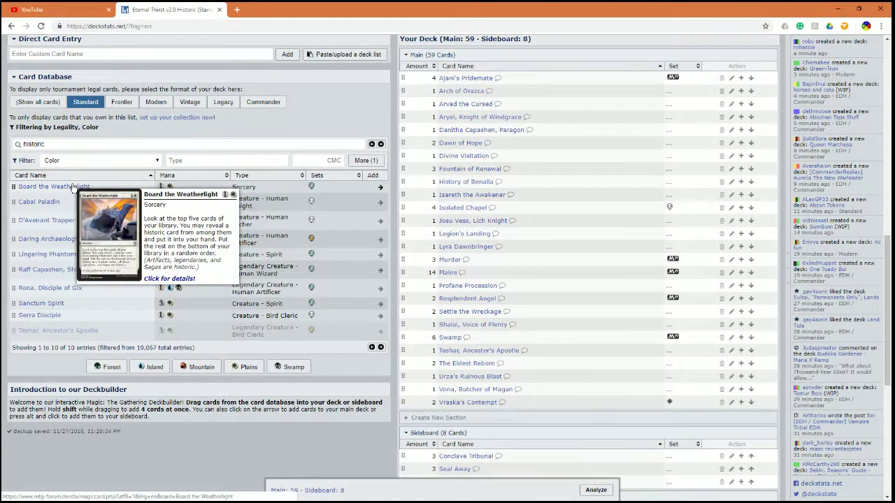
Review the main deck's cards and raise History of Benalia to 2 copies.
mouse_move(472, 160)
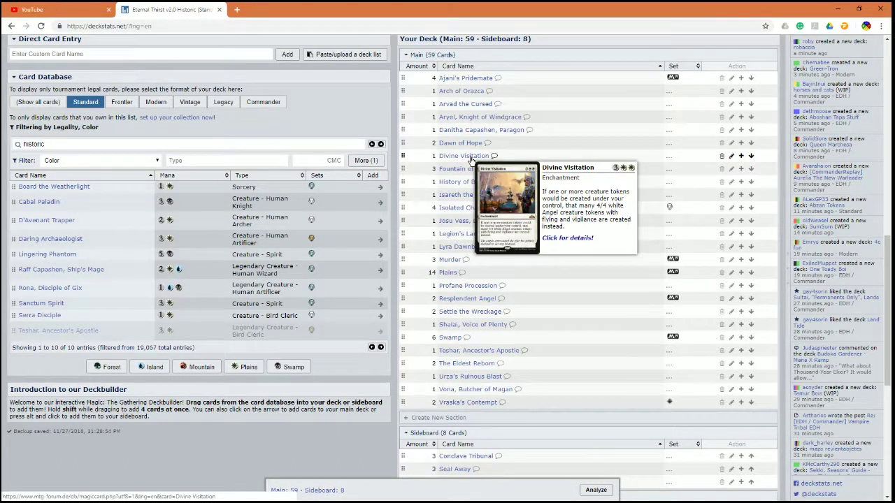
mouse_move(480, 109)
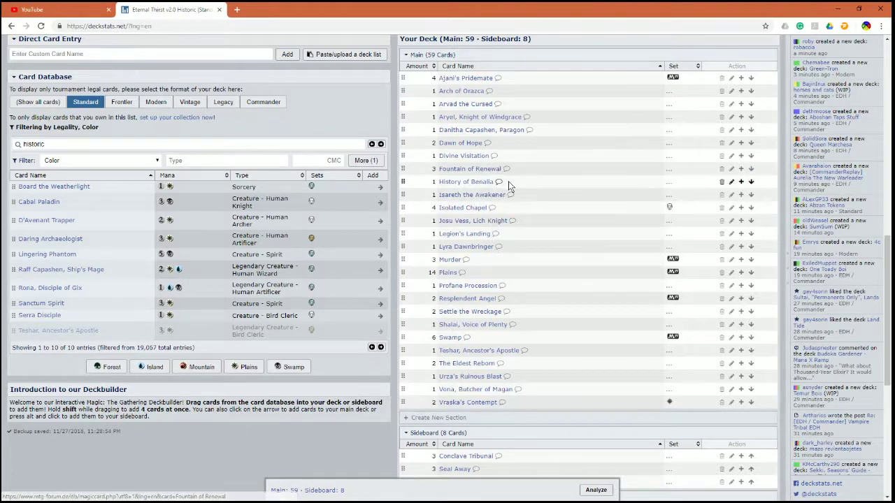
mouse_move(482, 223)
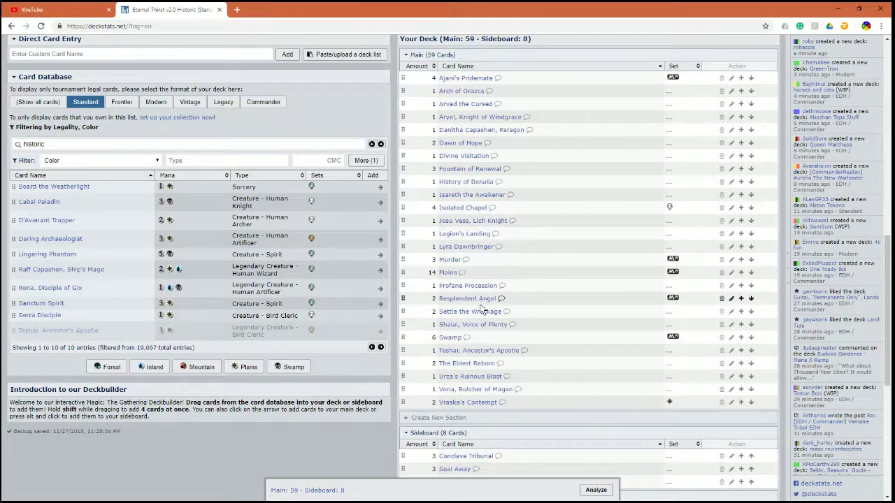
mouse_move(480, 299)
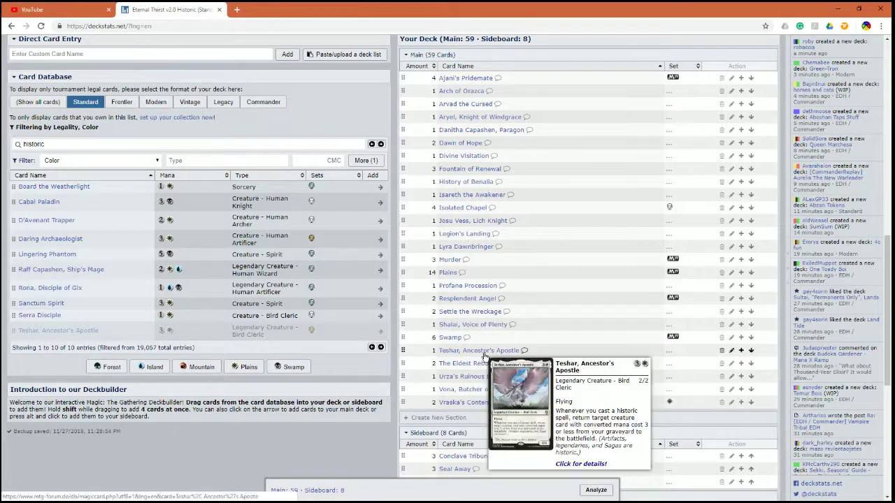
mouse_move(480, 392)
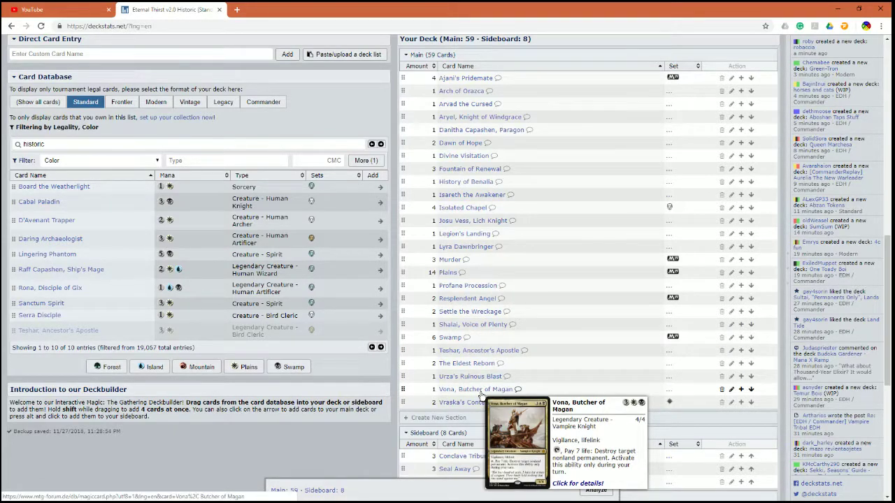
mouse_move(478, 410)
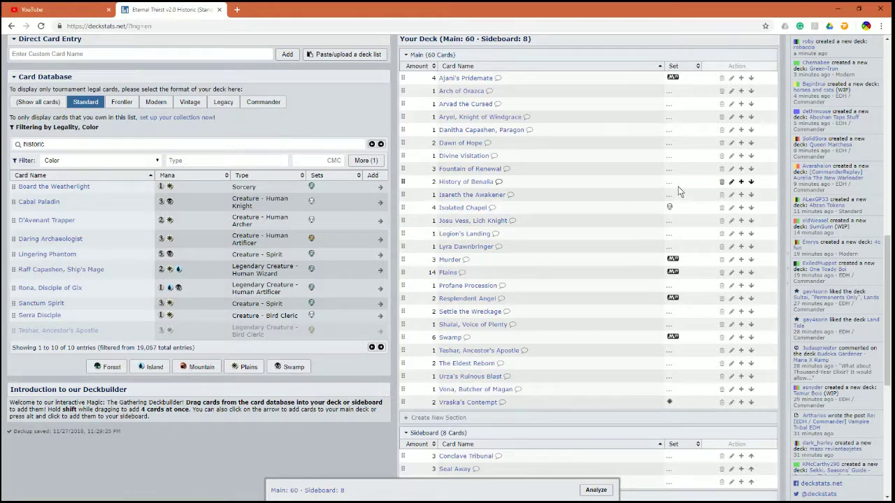
mouse_move(445, 174)
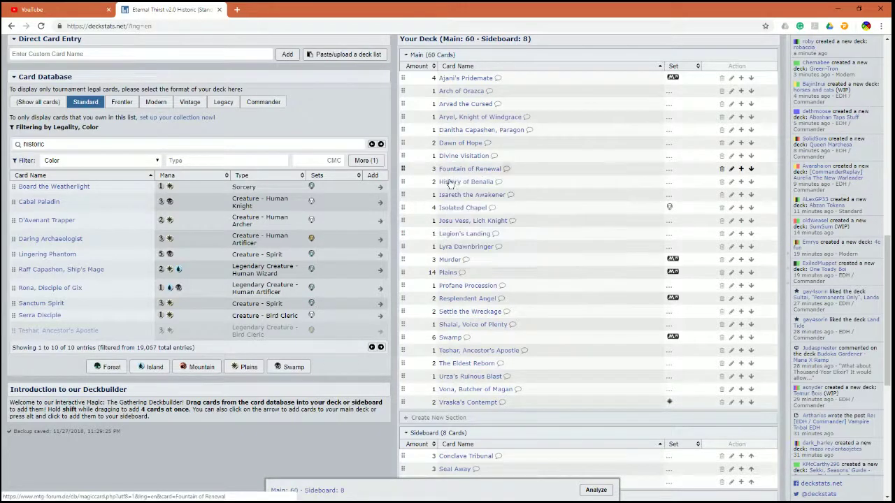
Check over the deck list and search the card database for "knight".
scroll(594, 307, down, 3)
scroll(585, 305, up, 2)
mouse_move(457, 316)
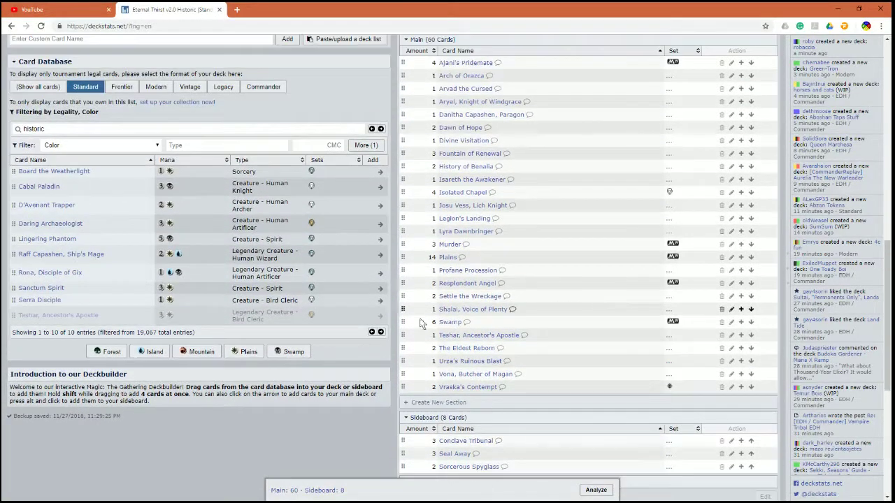
mouse_move(55, 189)
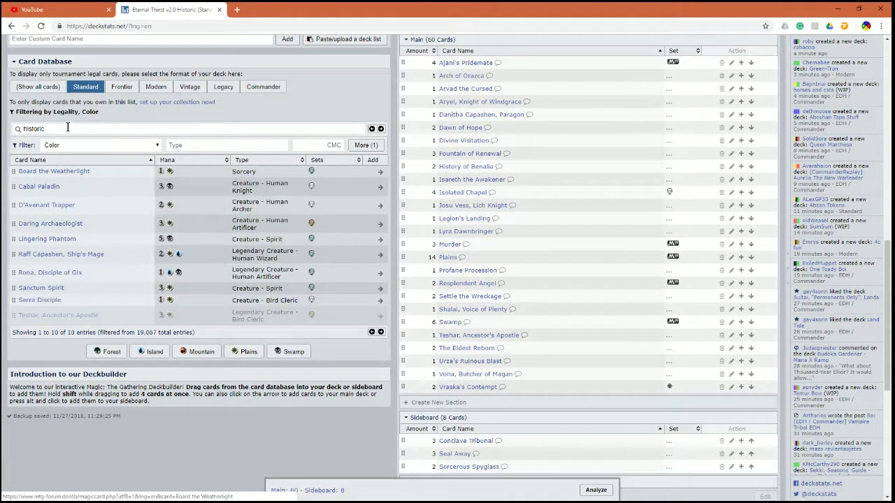
drag(48, 129, 3, 134)
key(BackSpace)
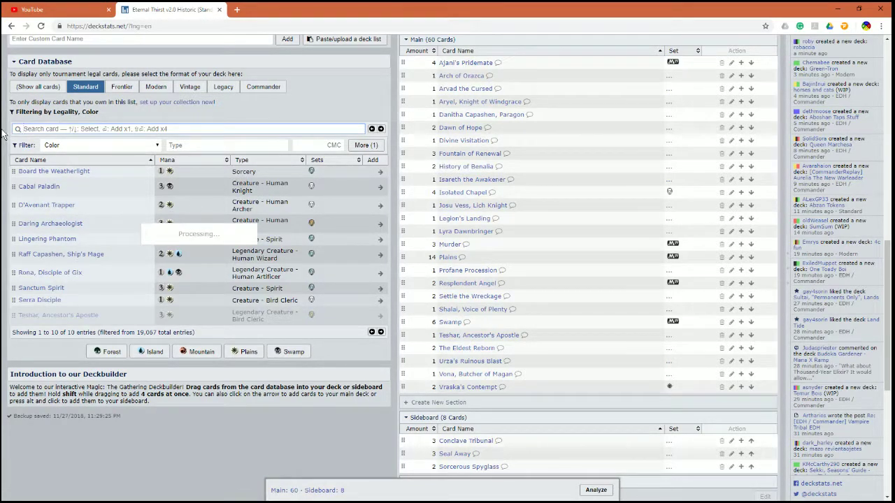
text(knight)
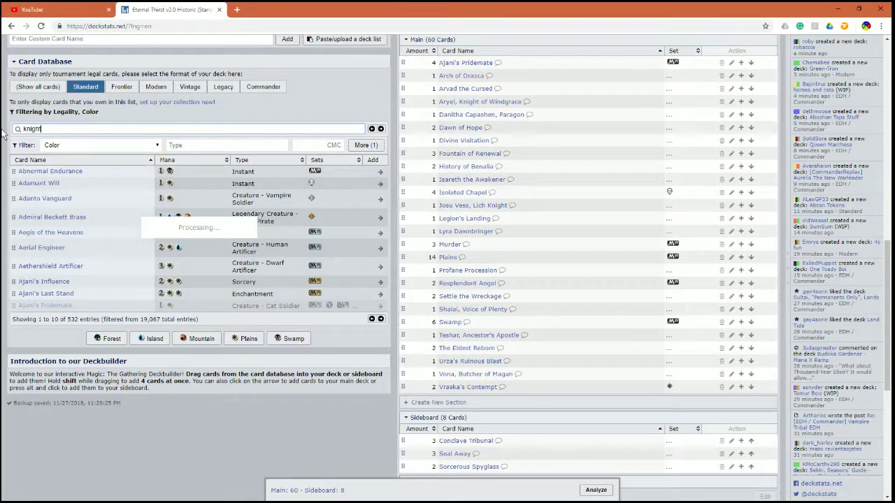
mouse_move(43, 195)
Add three copies each of Knight of Grace and Knight of Malice to the sideboard.
drag(43, 196, 513, 447)
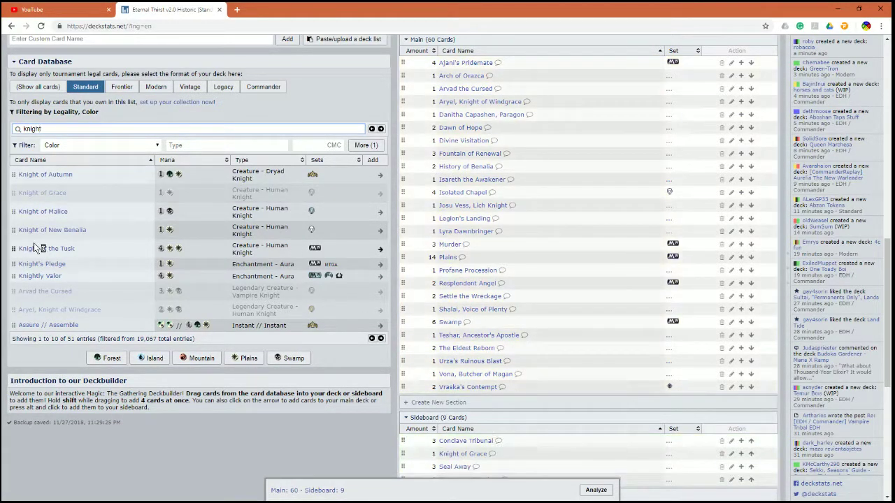
scroll(710, 439, down, 1)
click(740, 392)
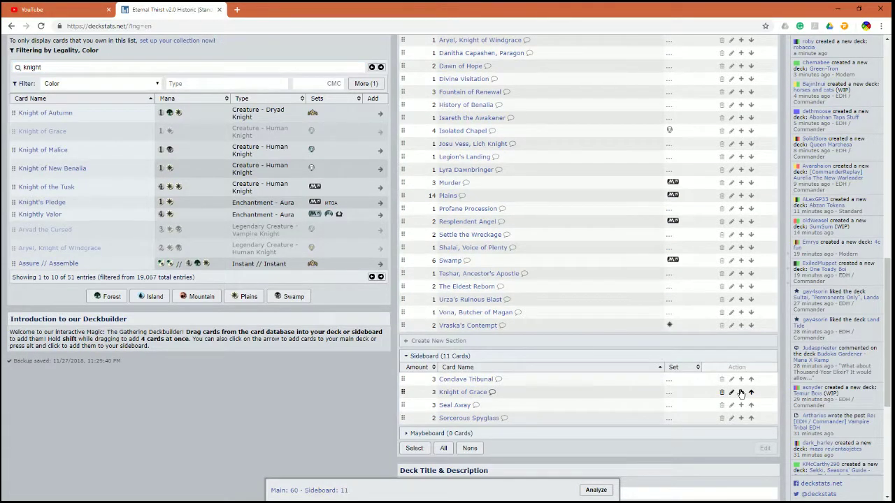
drag(51, 147, 714, 419)
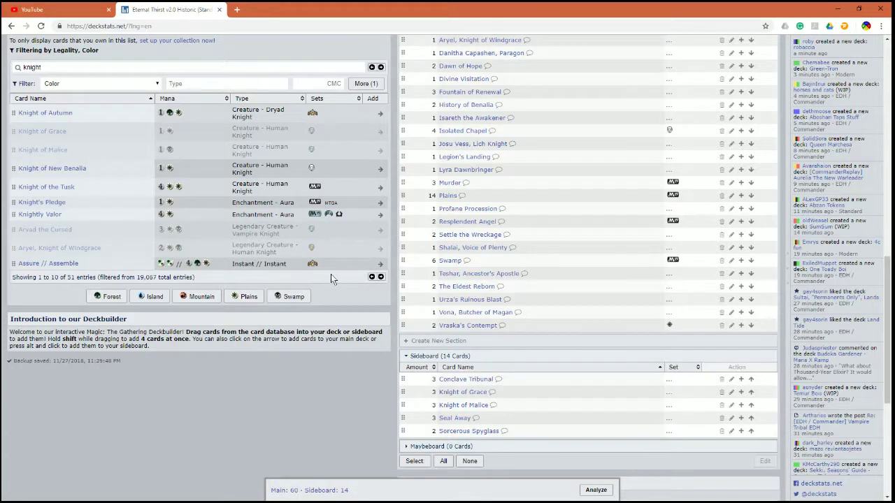
Go past the first page of knight results and clear all card database filters.
click(381, 277)
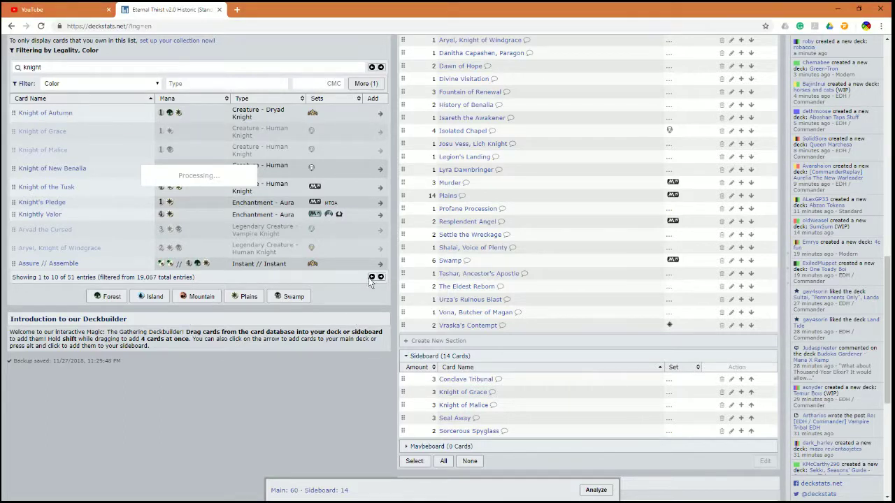
scroll(348, 267, up, 2)
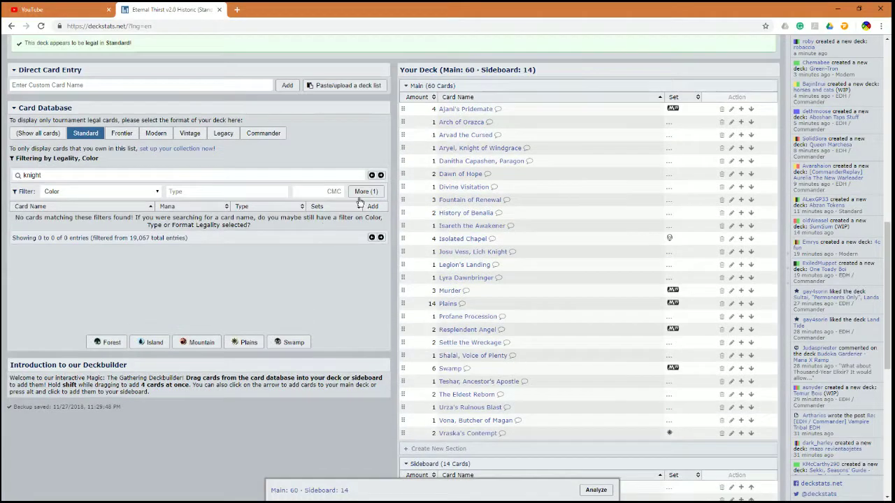
click(364, 193)
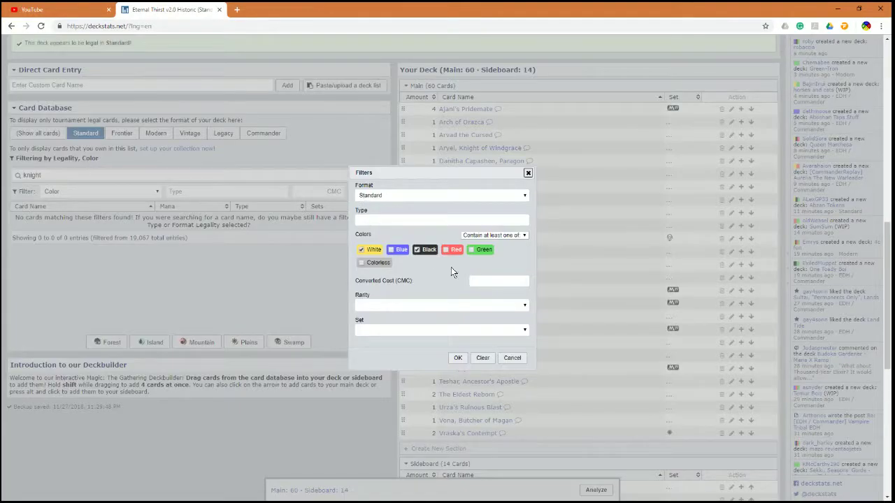
click(482, 357)
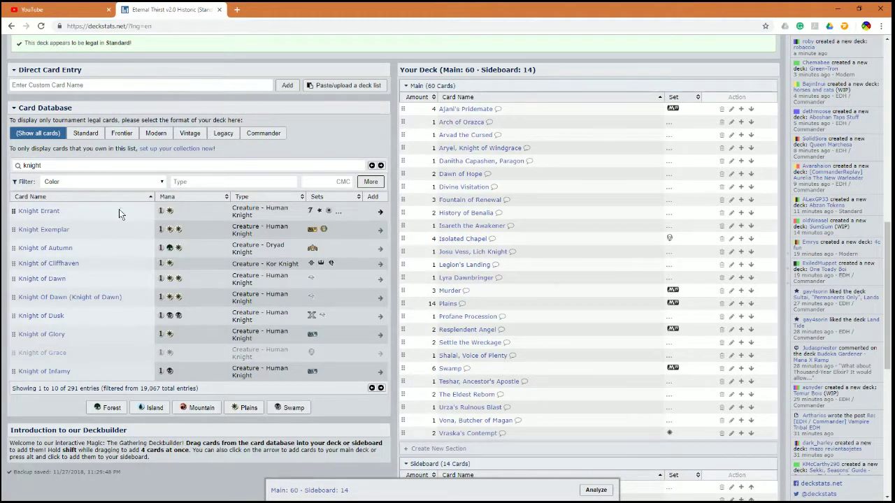
Review the main deck and sideboard, search the card database for "cast" and read the Cast Down card.
scroll(525, 260, down, 3)
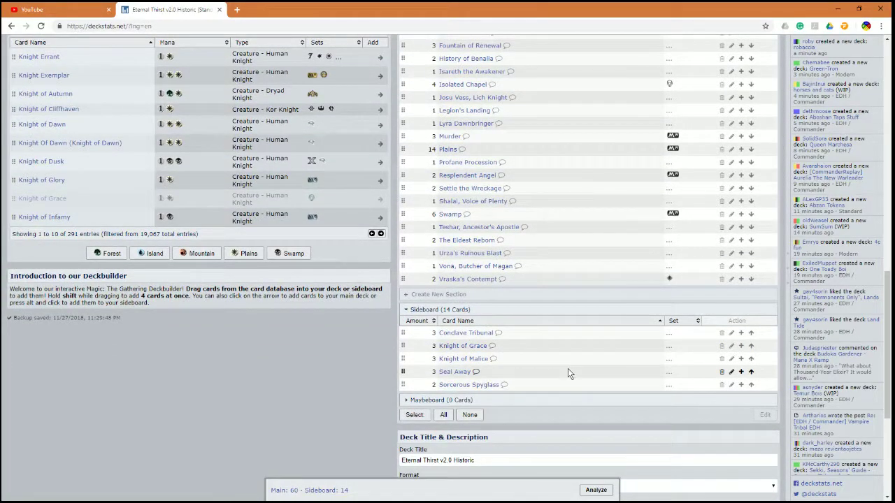
scroll(568, 372, up, 1)
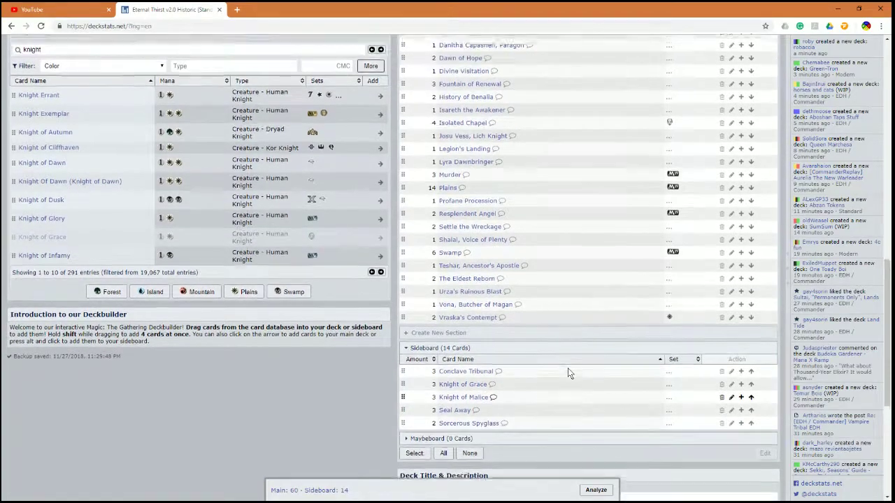
scroll(568, 372, up, 2)
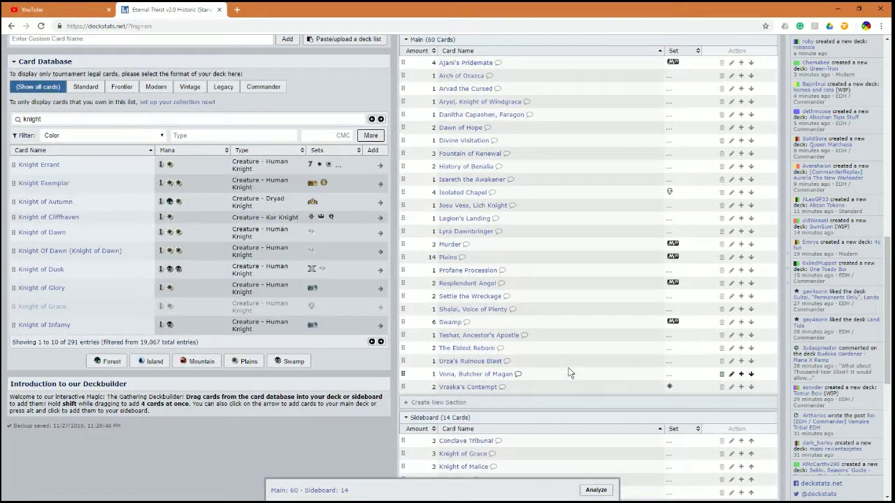
scroll(567, 372, down, 3)
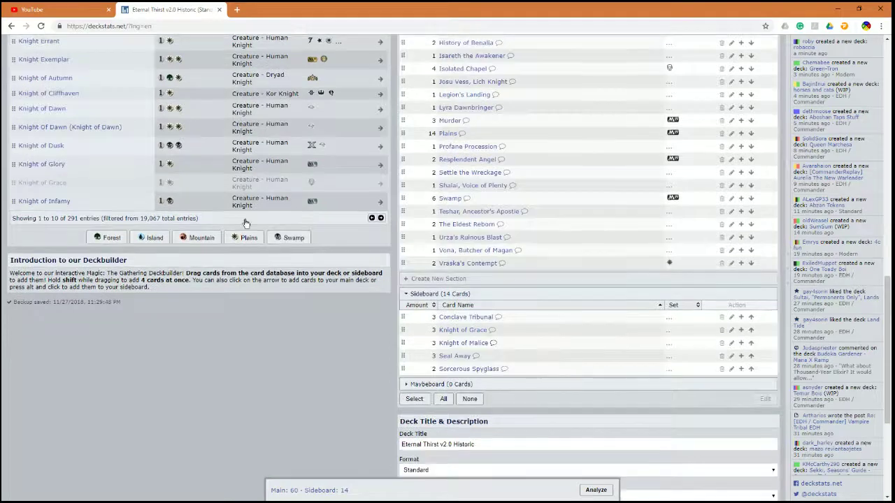
scroll(59, 134, up, 3)
drag(56, 103, 2, 98)
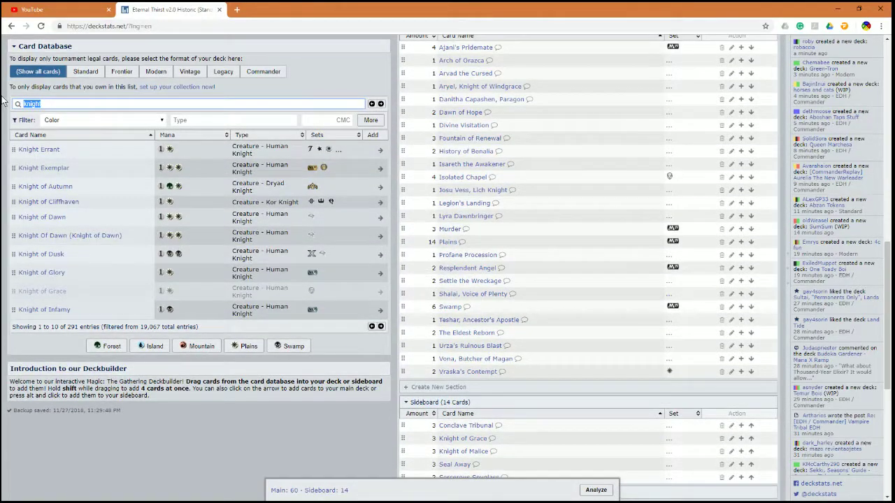
text(cast)
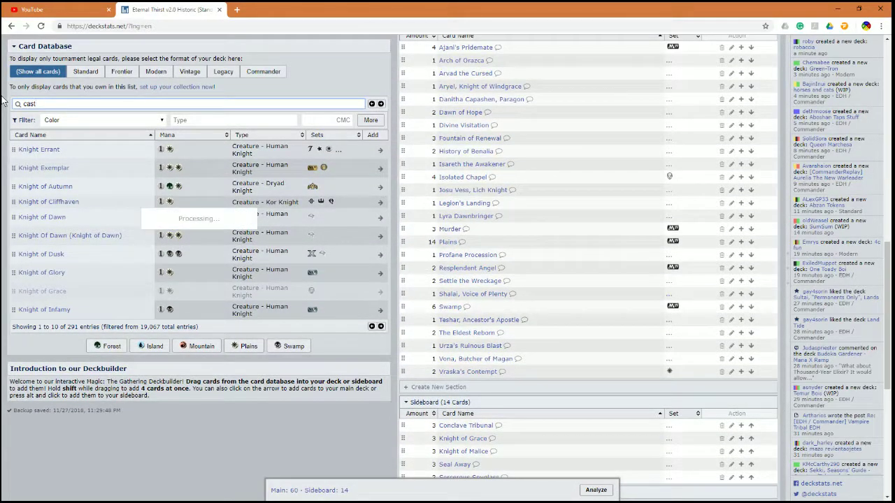
mouse_move(45, 148)
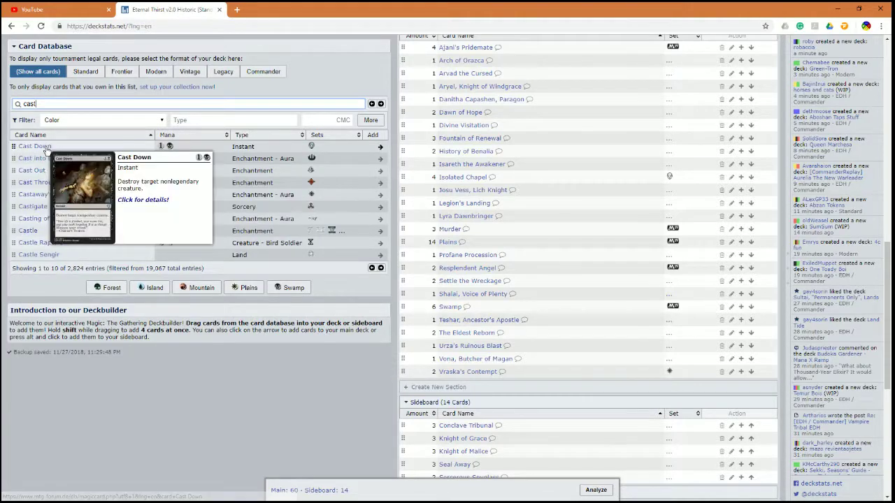
Add one Cast Down to the sideboard and read the main deck cards The Eldest Reborn and Arvad the Cursed.
drag(45, 148, 553, 409)
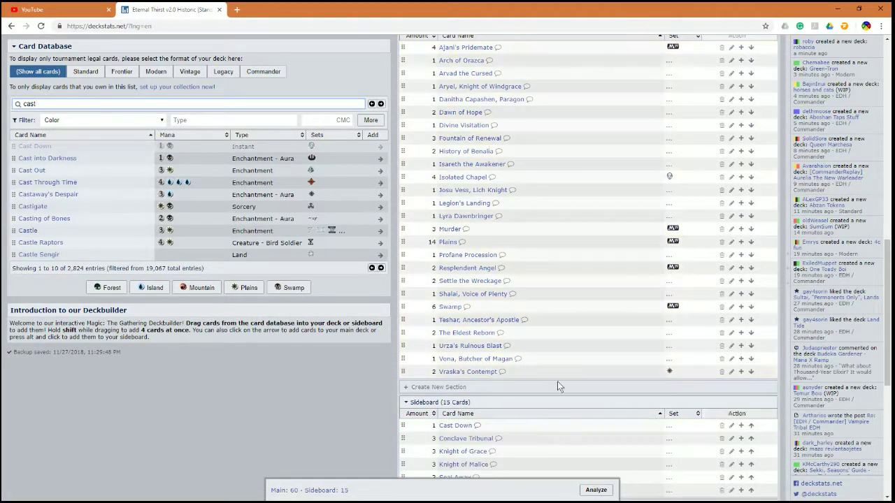
scroll(572, 328, down, 1)
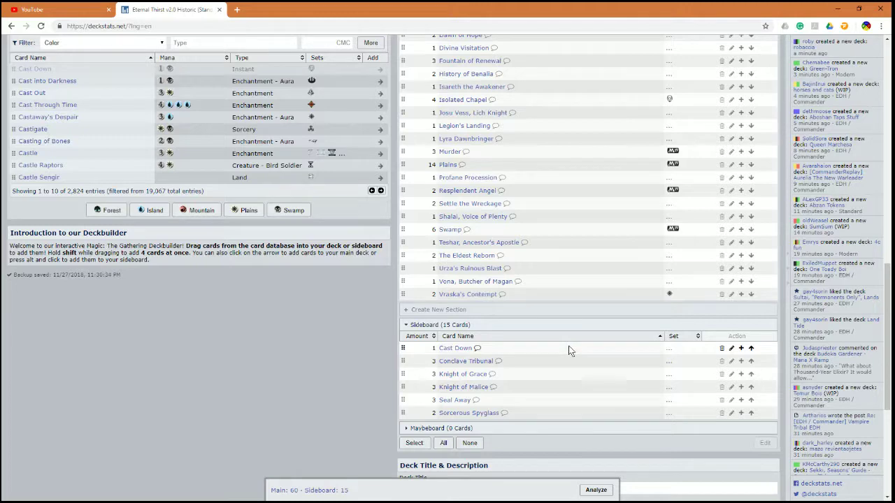
mouse_move(489, 256)
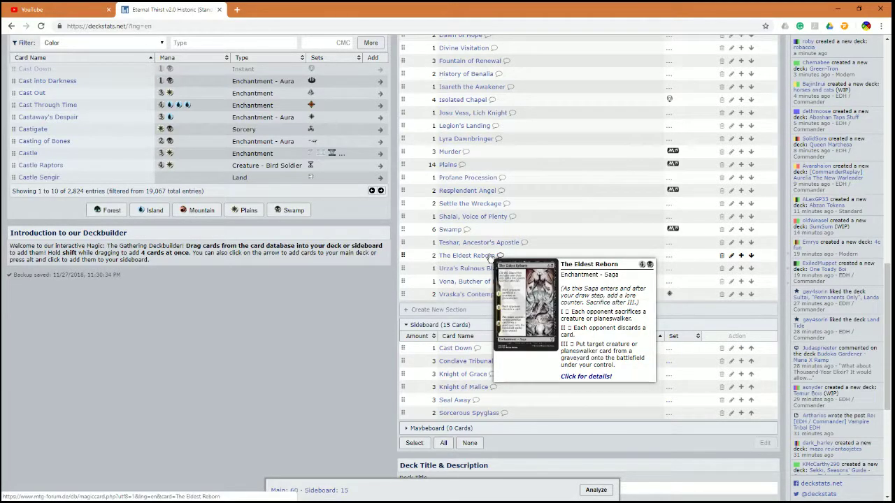
scroll(515, 335, up, 2)
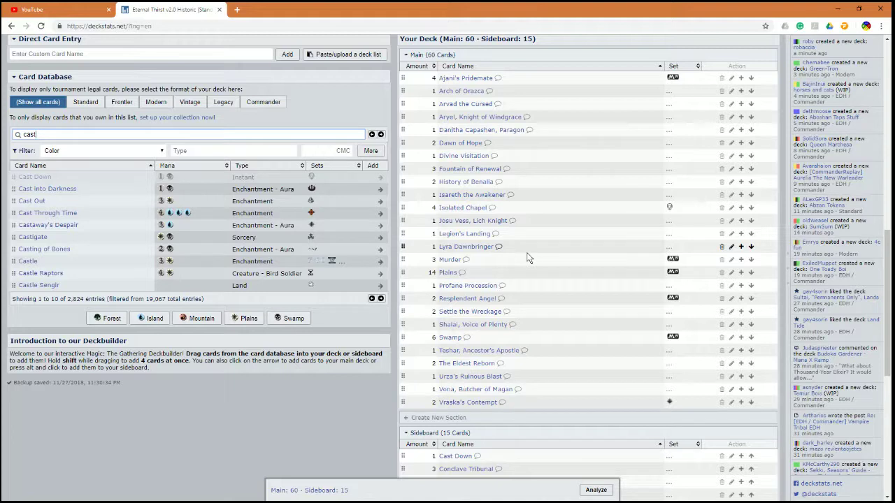
mouse_move(493, 376)
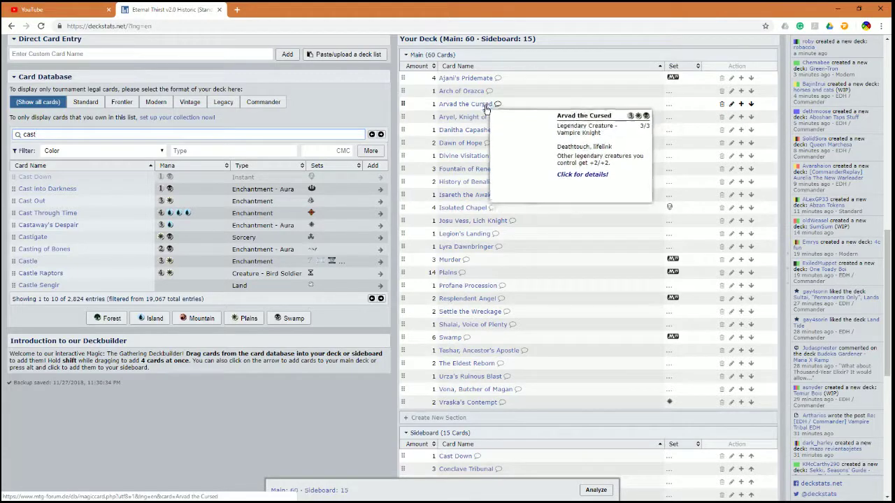
mouse_move(483, 104)
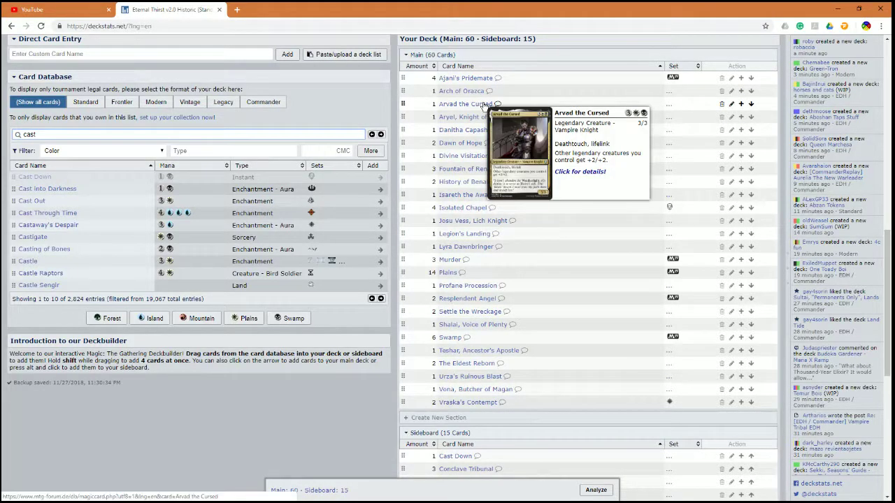
mouse_move(507, 195)
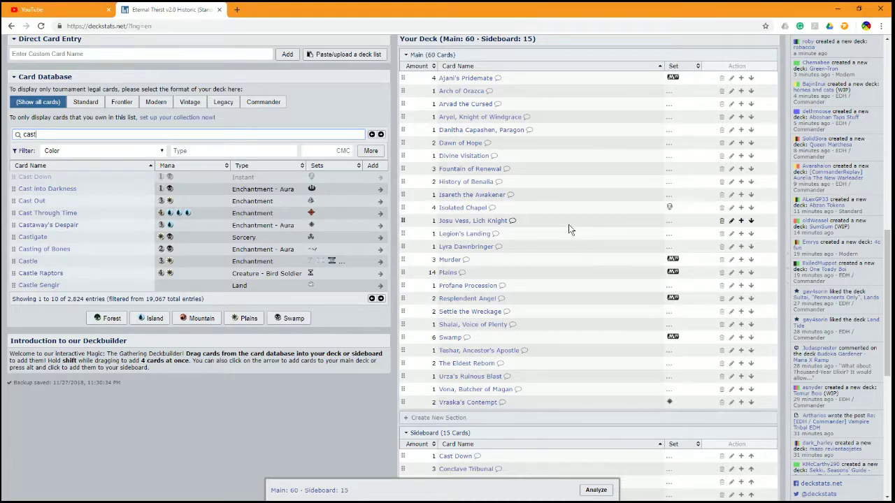
Set Seal Away and Cast Down to two copies each in the sideboard.
scroll(569, 229, down, 2)
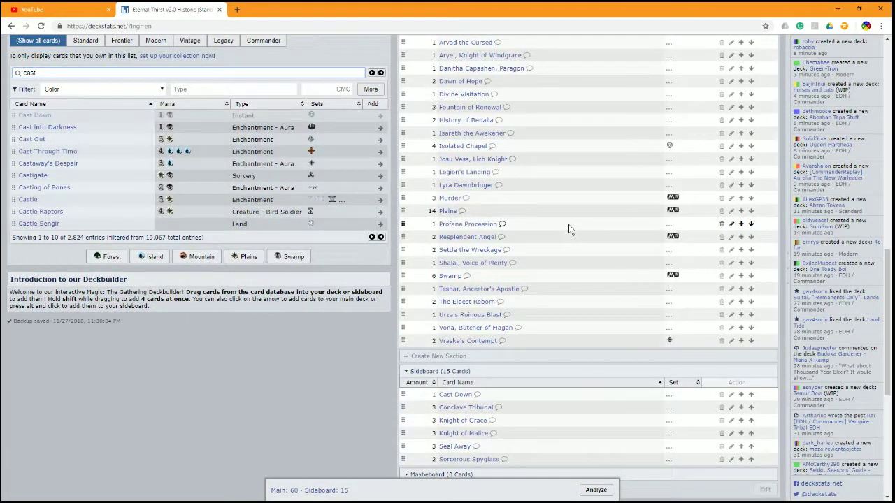
scroll(568, 224, down, 1)
scroll(568, 225, down, 2)
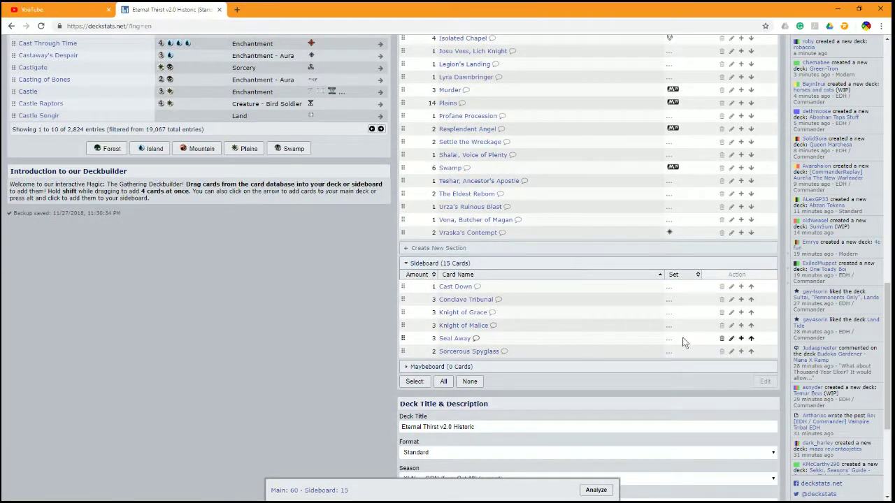
click(731, 339)
click(387, 184)
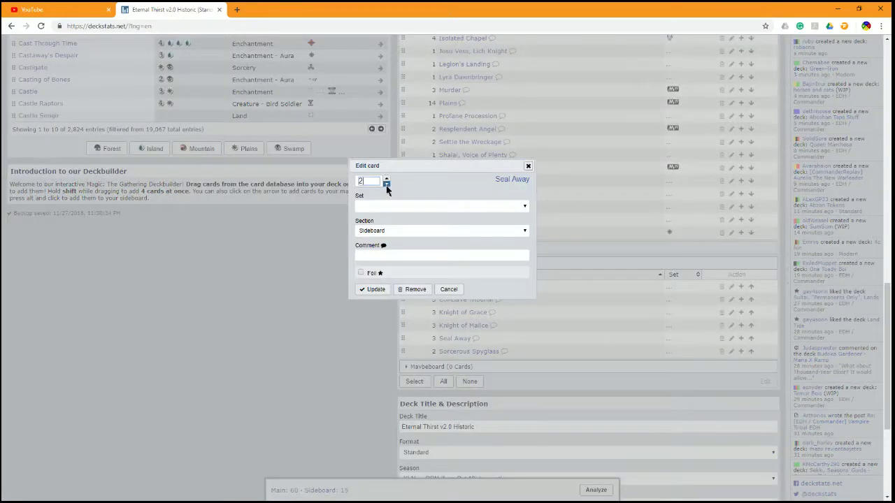
click(375, 290)
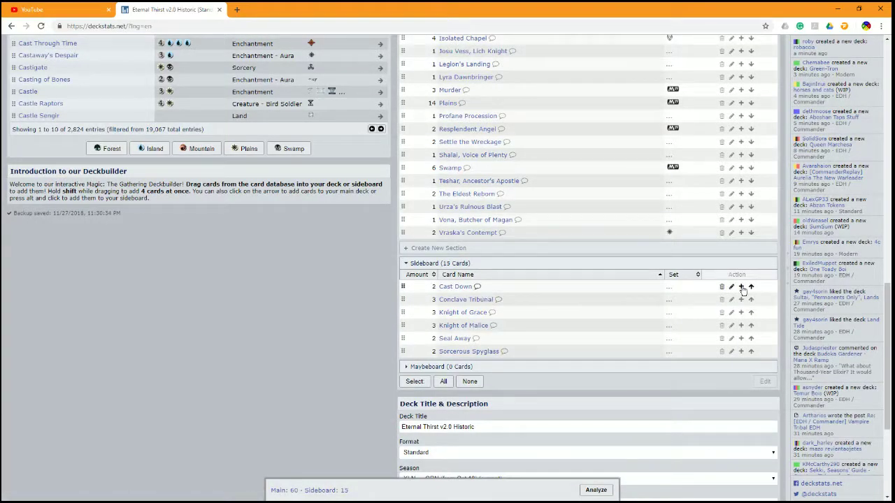
Analyze the deck with the updated sideboard.
scroll(613, 359, down, 3)
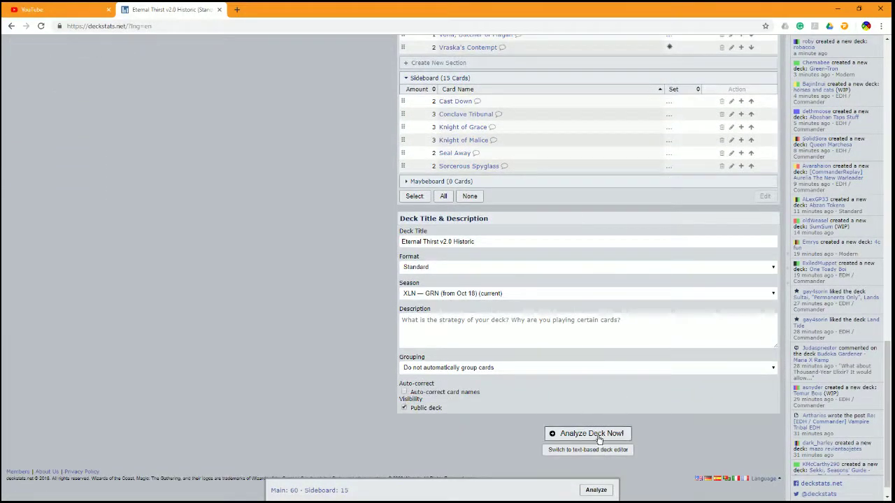
click(598, 436)
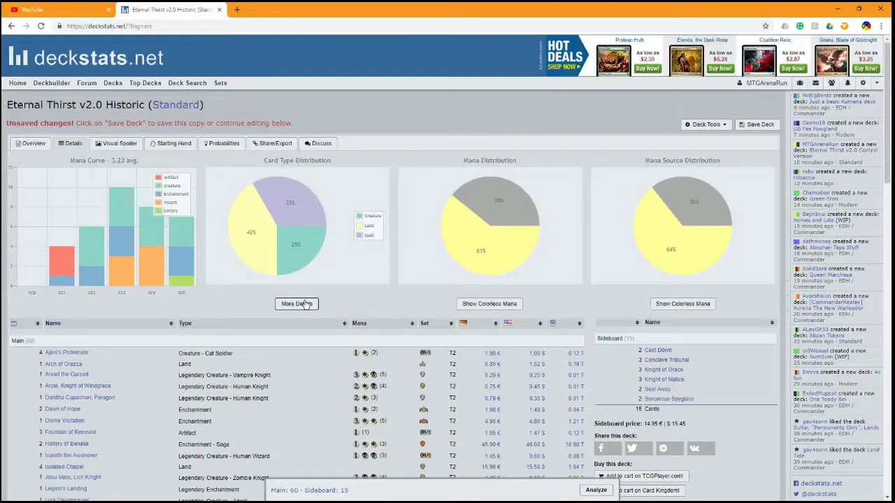
Set the main deck's basic lands to 13 Plains and 7 Swamps.
scroll(304, 303, down, 10)
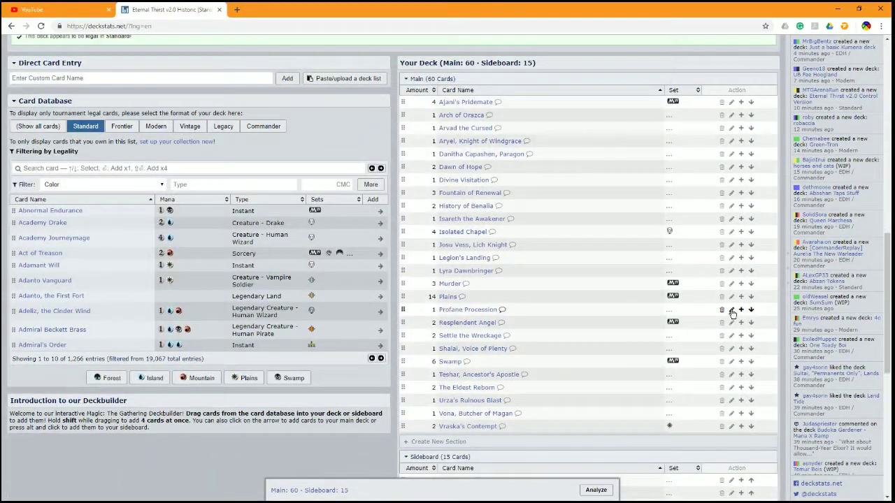
click(731, 296)
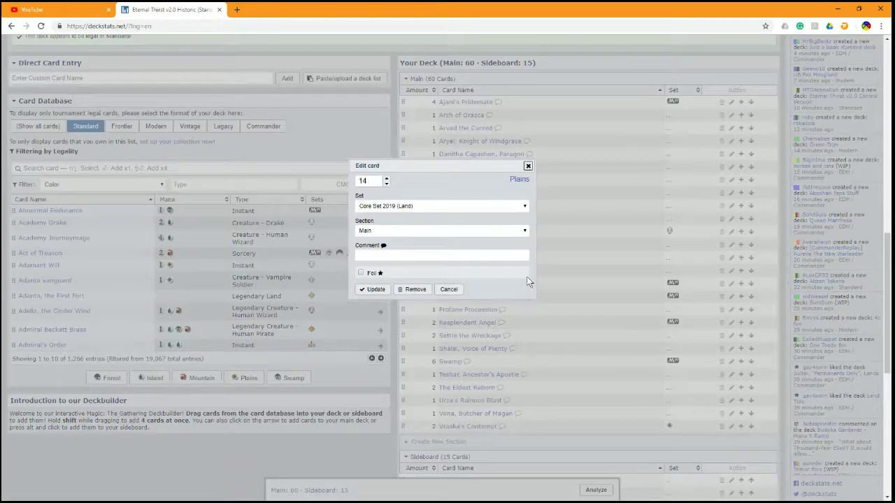
click(386, 183)
click(373, 289)
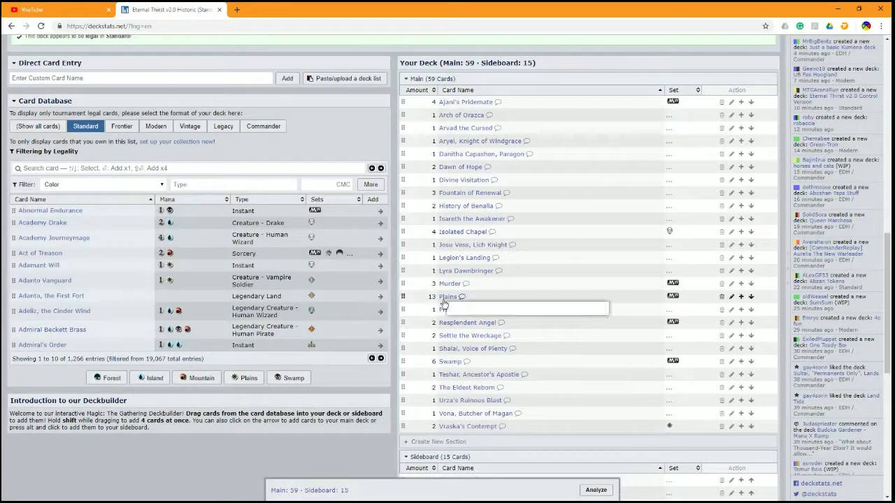
click(731, 362)
click(391, 213)
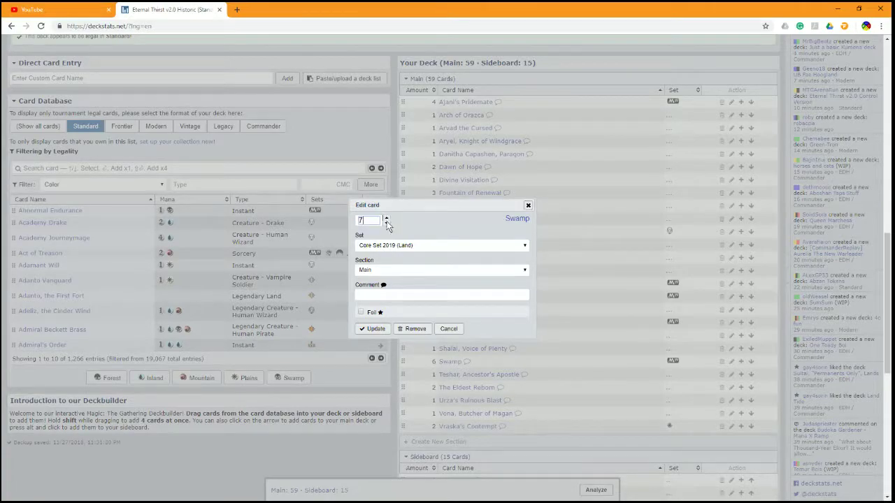
click(375, 326)
Review the deck's mana curve and statistics, the main deck list, and the sideboard cards such as Conclave Tribunal and Sorcerous Spyglass.
scroll(426, 329, up, 8)
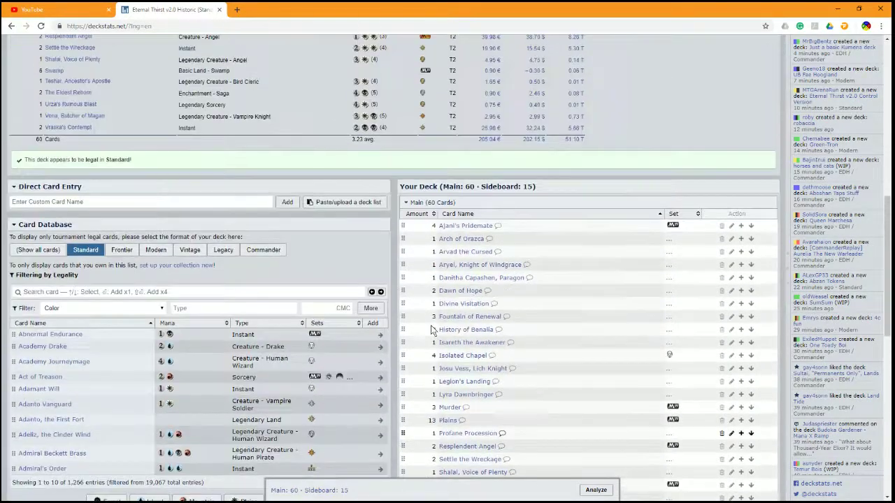
scroll(432, 328, up, 2)
scroll(432, 328, down, 4)
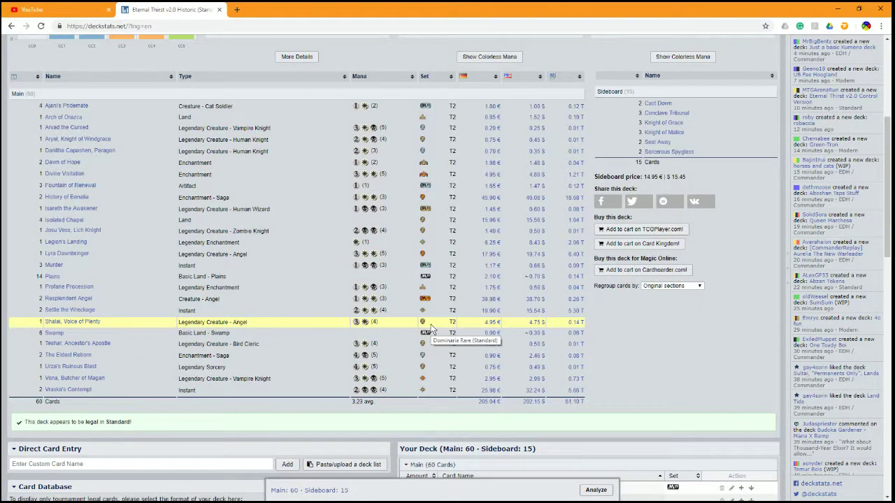
scroll(435, 323, up, 3)
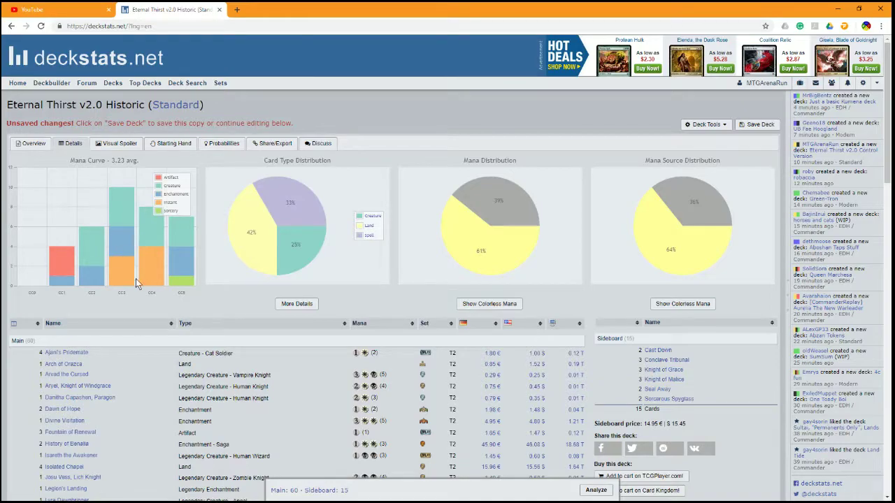
scroll(334, 311, down, 5)
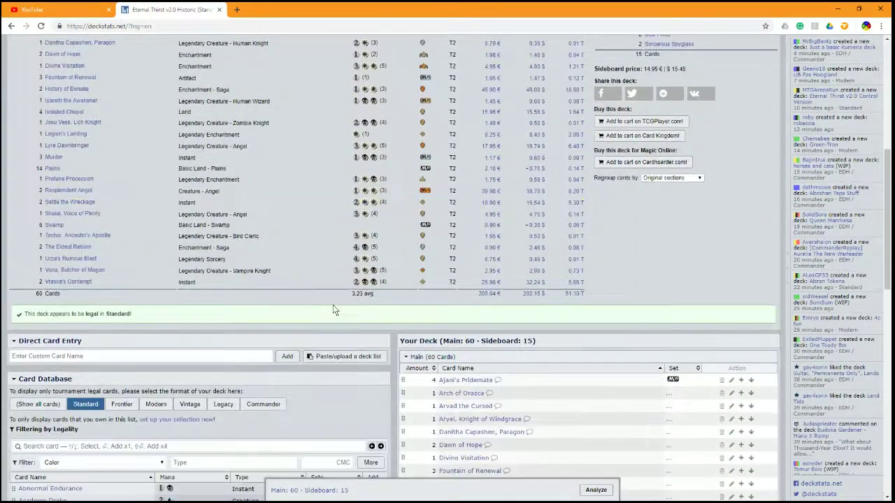
scroll(331, 302, down, 7)
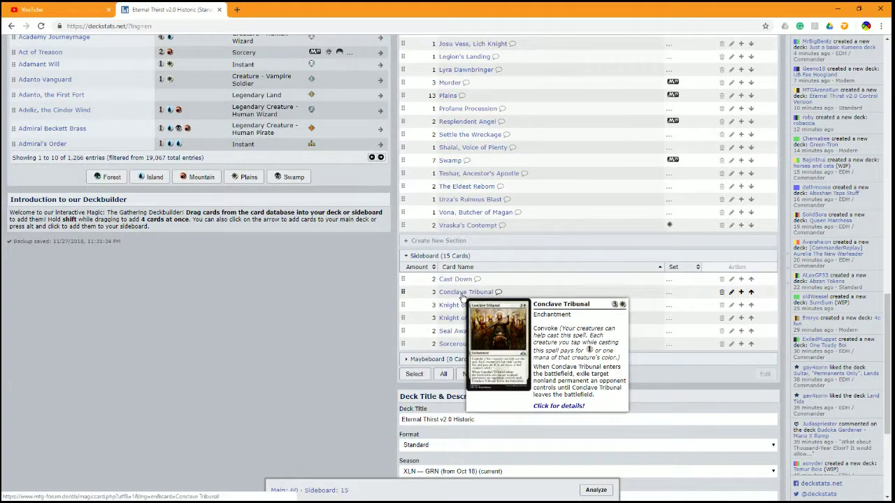
mouse_move(461, 305)
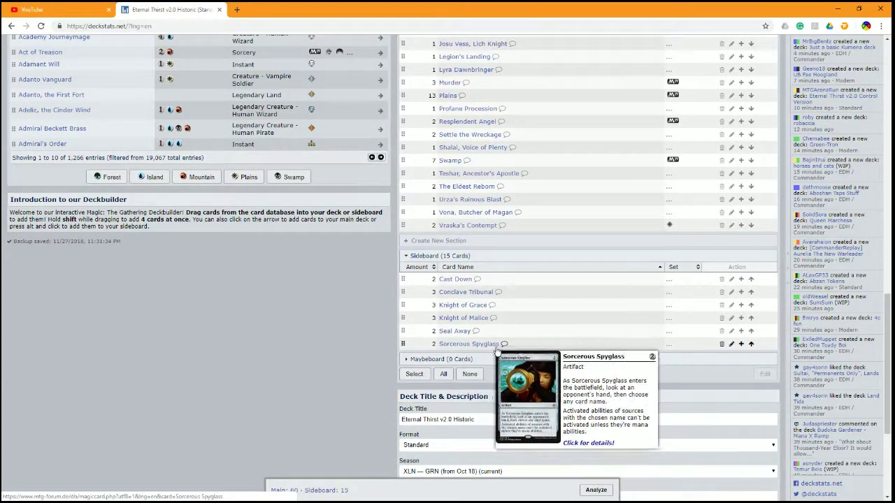
scroll(519, 354, up, 1)
scroll(515, 346, down, 3)
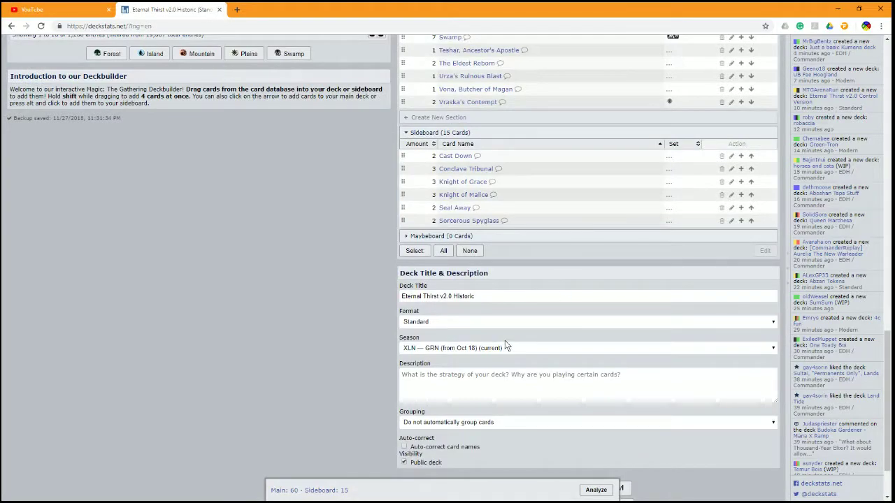
scroll(514, 385, down, 1)
scroll(489, 336, up, 10)
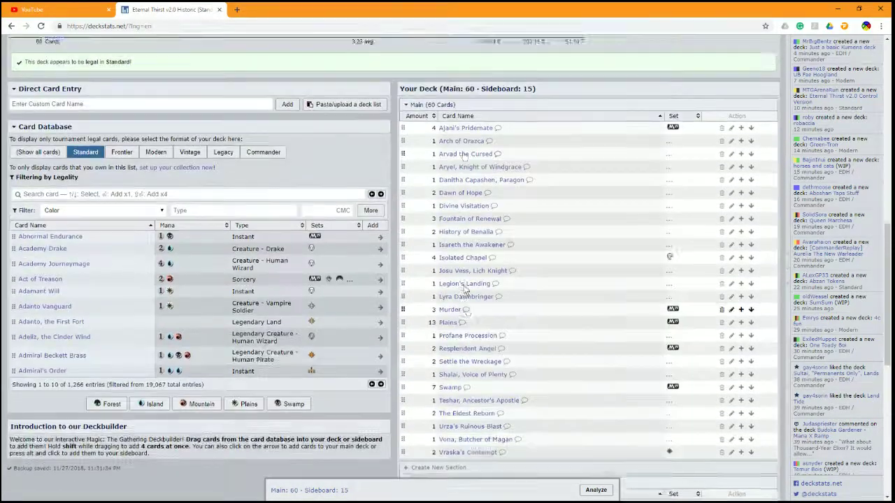
mouse_move(463, 288)
scroll(463, 289, down, 2)
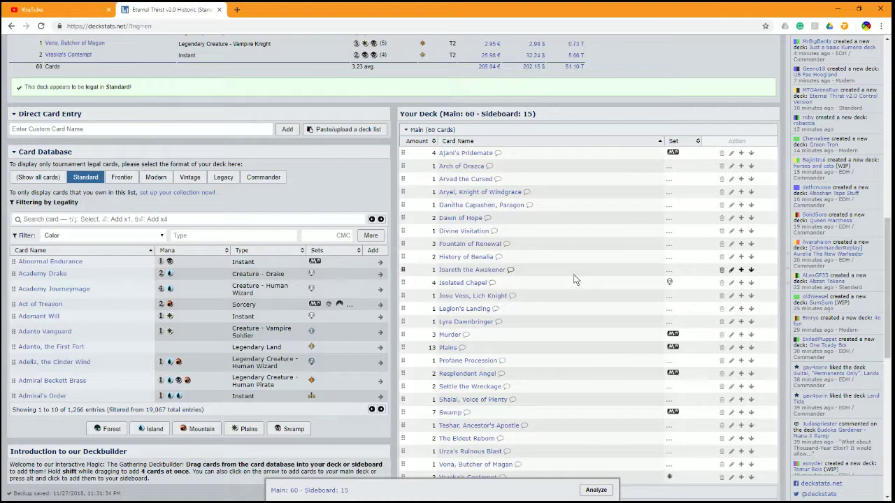
scroll(559, 290, down, 2)
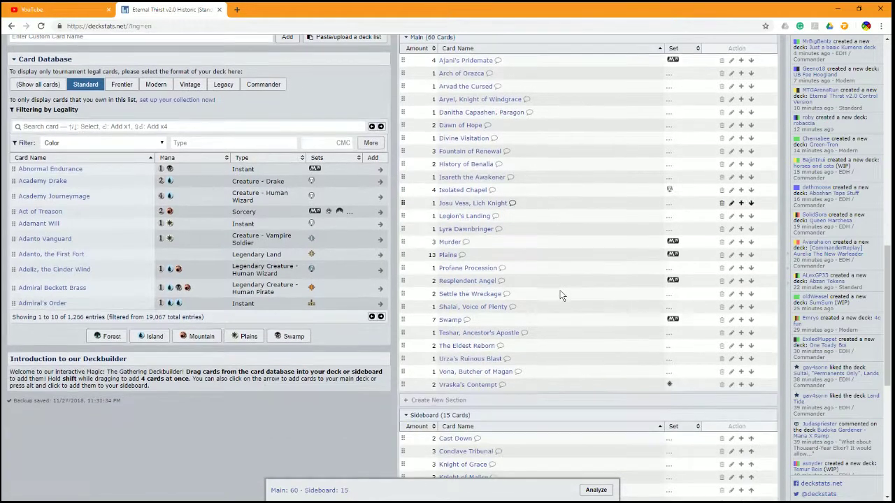
scroll(560, 294, up, 3)
scroll(560, 294, up, 10)
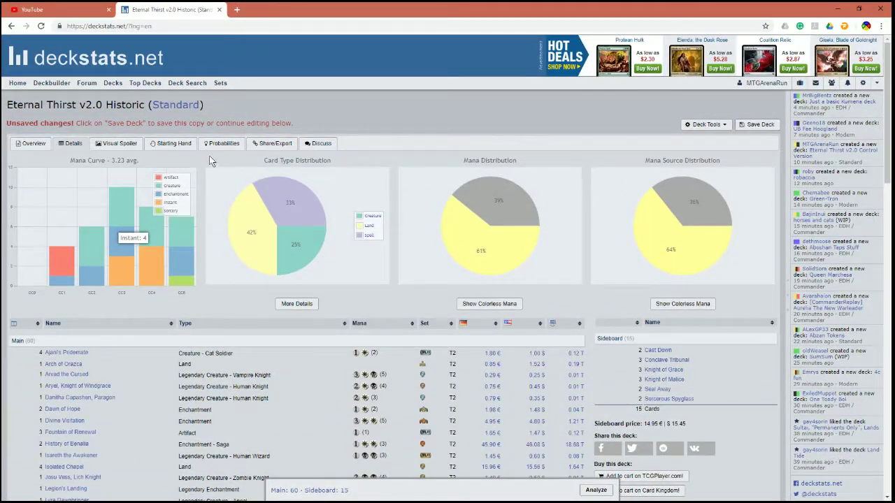
Save Eternal Thirst v2.0 Historic as a new public Standard deck and dismiss the save notice.
click(768, 125)
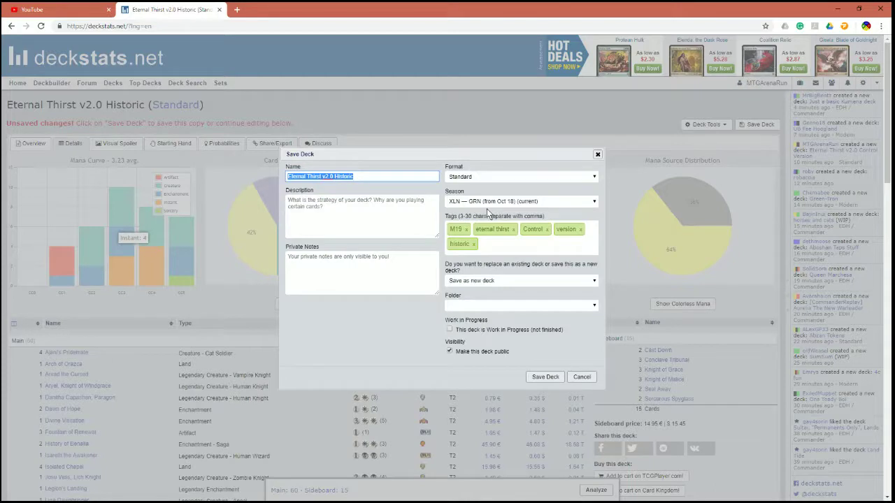
click(539, 378)
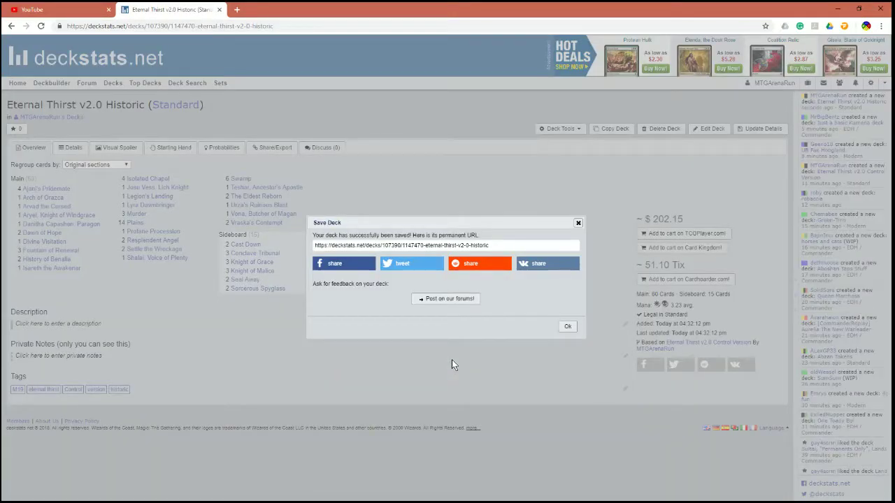
click(567, 326)
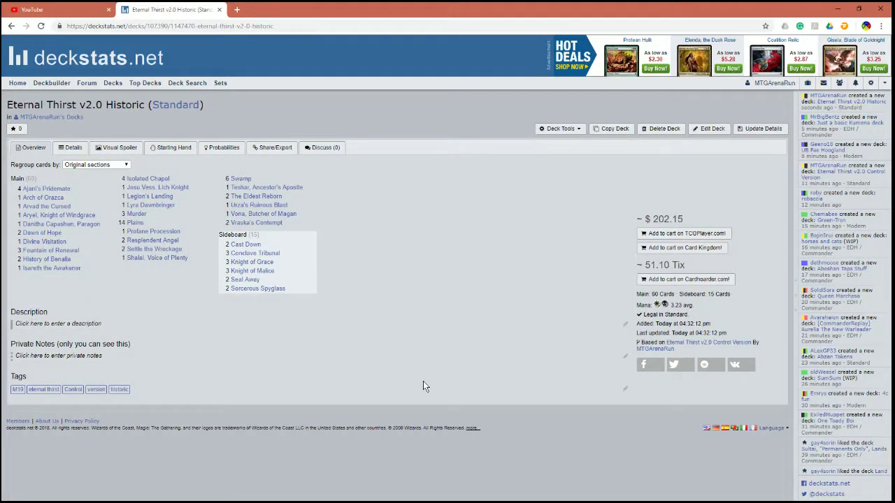
Cycle through the open windows, including MTGA, to leave the saved deck page.
key(alt+Tab)
key(alt+Tab)
key(alt+Tab)
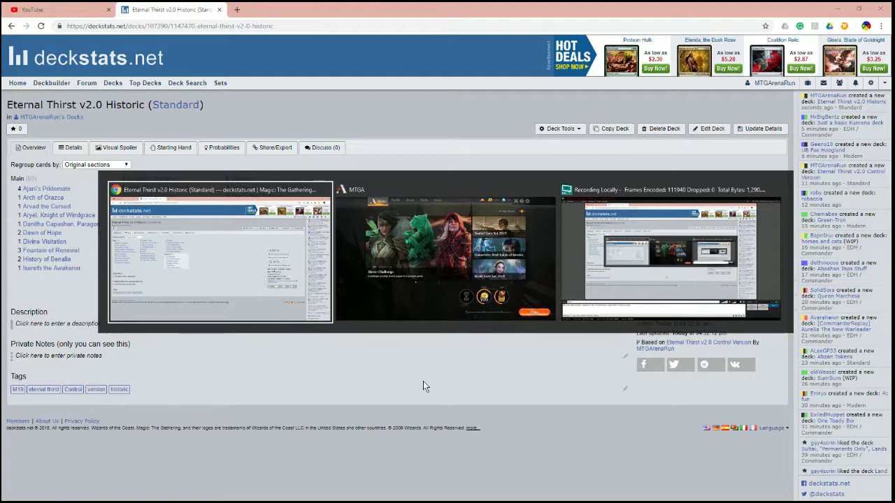